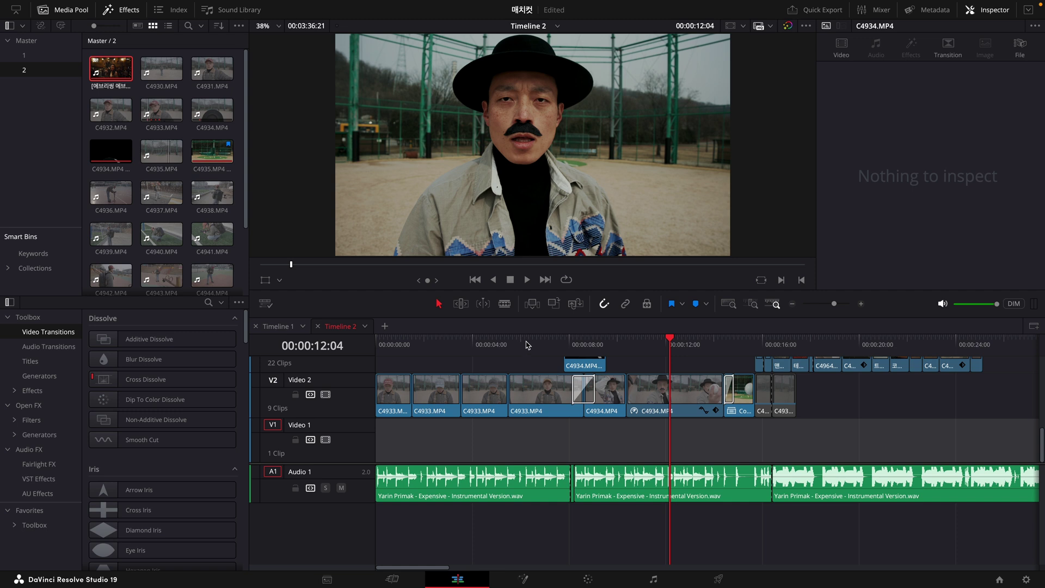
Step: Locate the movie trailer clip on Video 1 at about 00:01:02:00 in Timeline 2 and review its opening shots
key("super+minus")
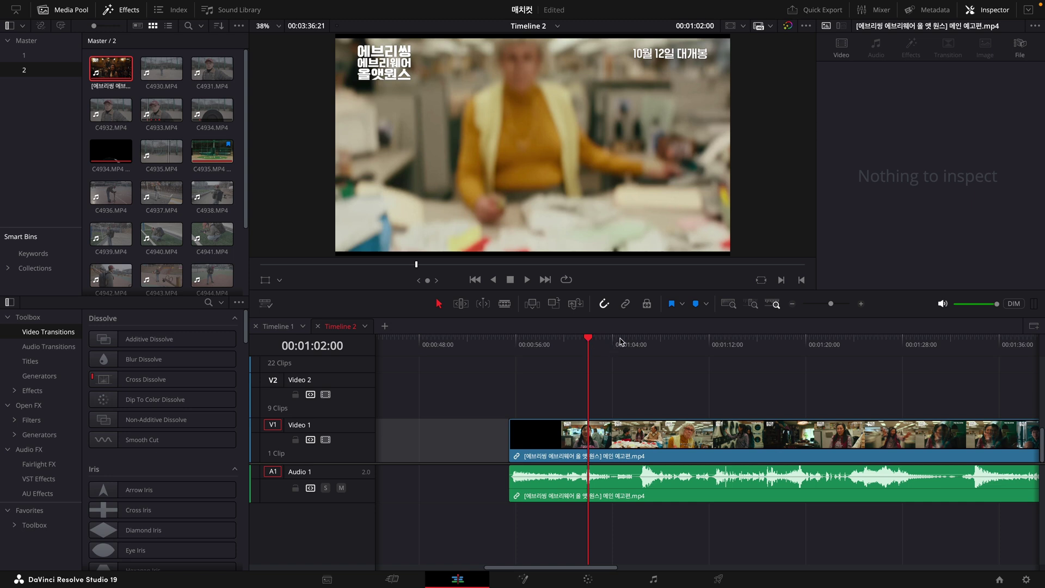
scroll(623, 343, "up", 2)
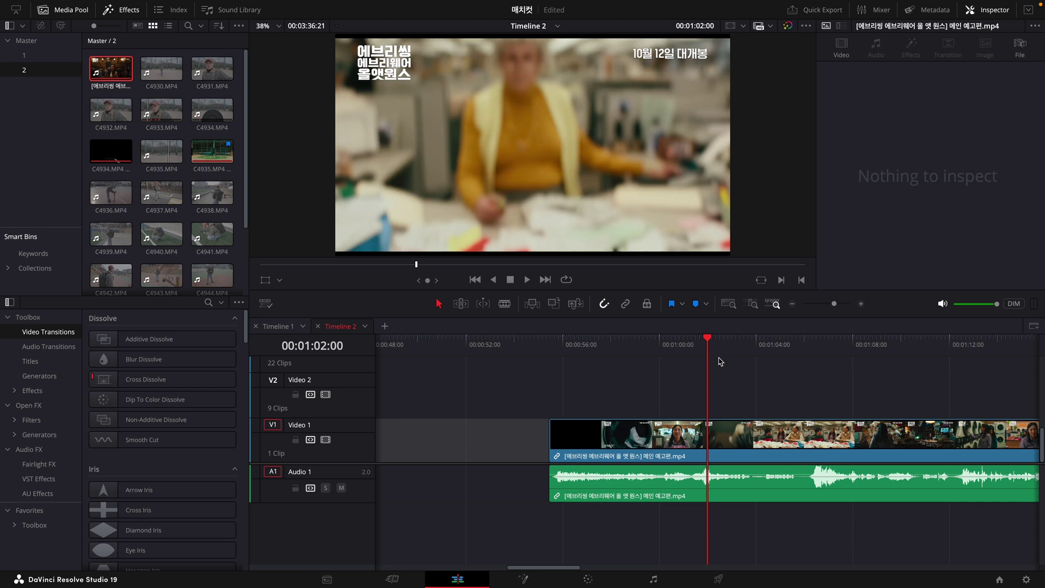
key("p")
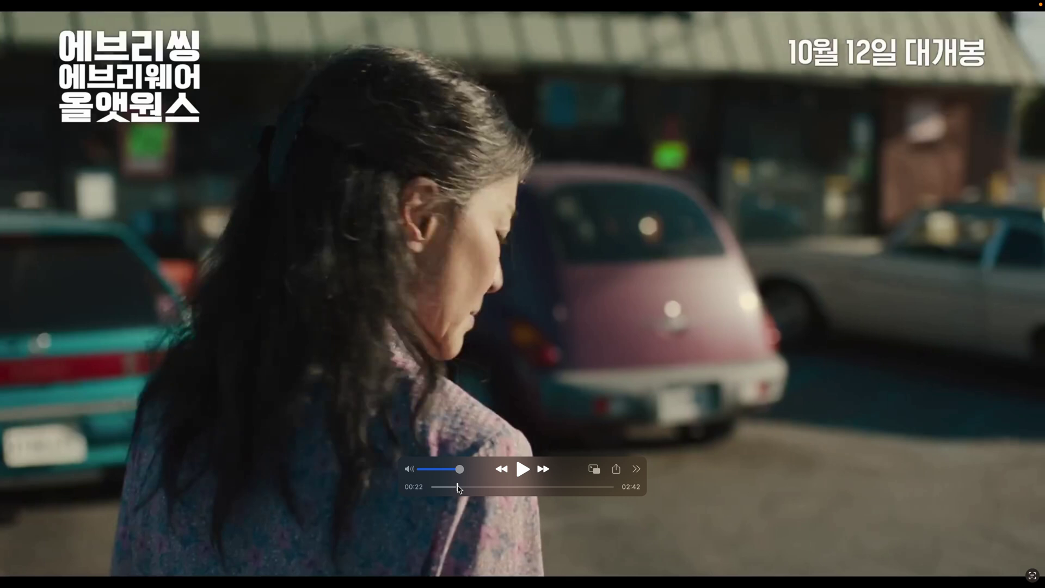
Step: Switch to the full-screen trailer and review the matching face shots around 00:54 and 01:00
left_click_drag(459, 490, 494, 490)
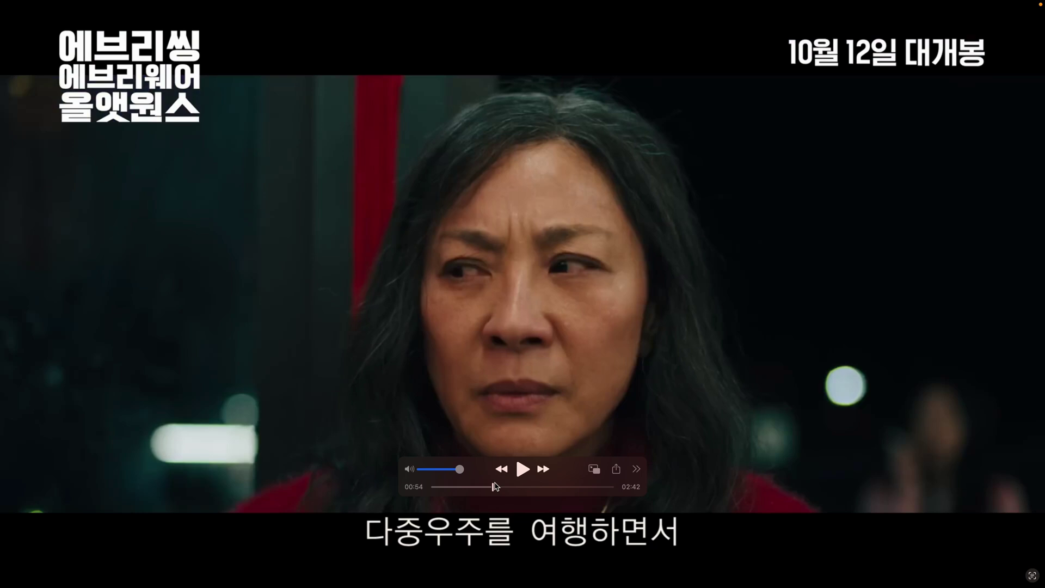
key("space")
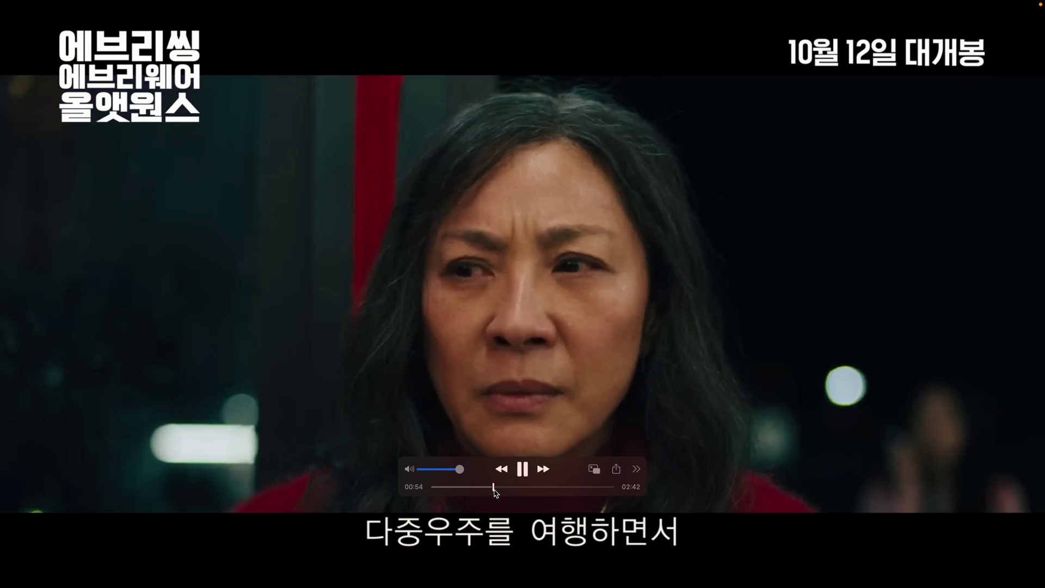
key("space")
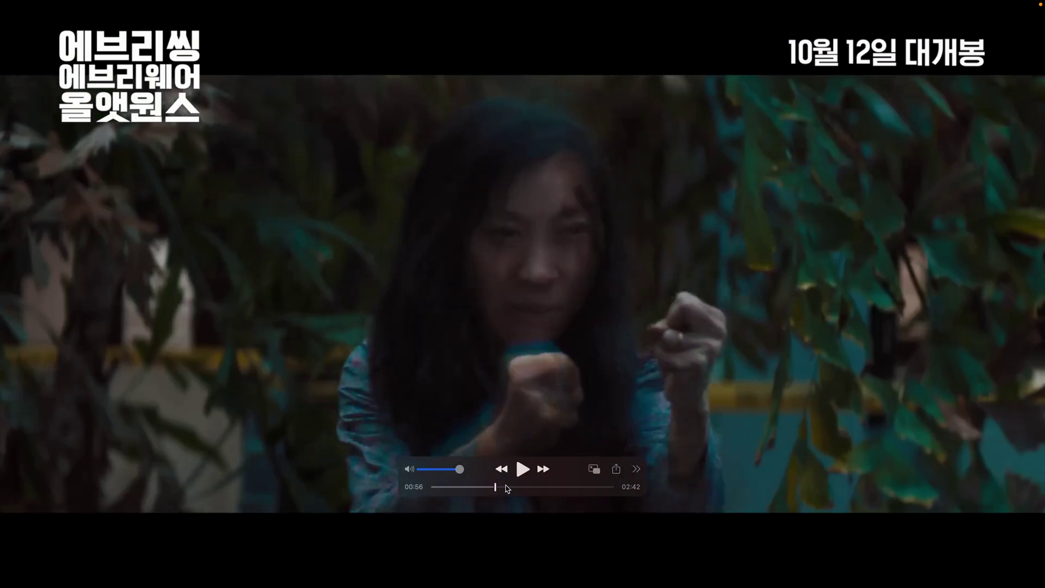
left_click_drag(496, 487, 500, 488)
key("space")
key("space")
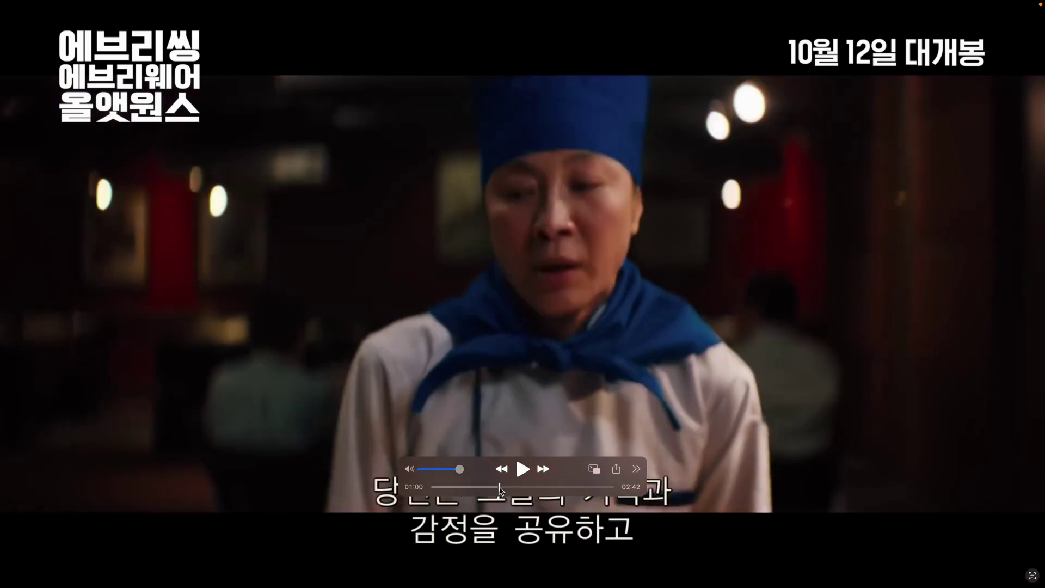
Step: Review the trailer's matched shots from 01:09 to 01:12 and the rapid face montage near 02:33
left_click_drag(500, 489, 511, 490)
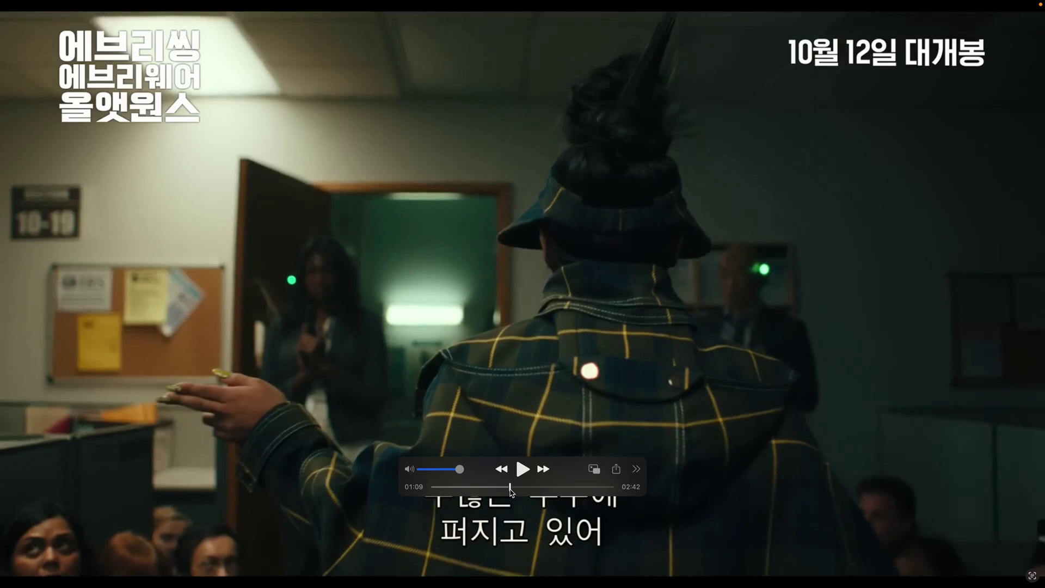
key("space")
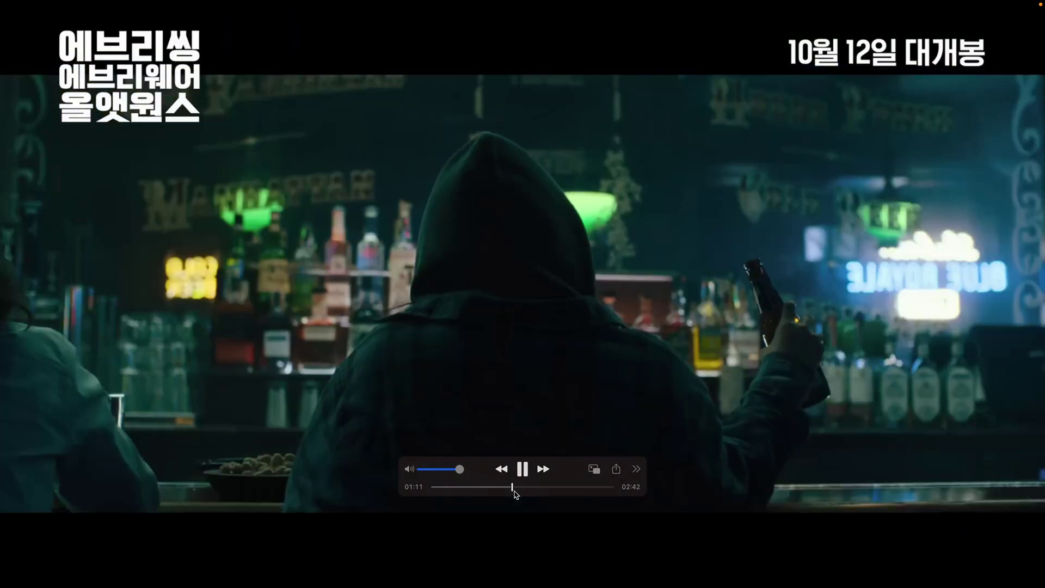
key("space")
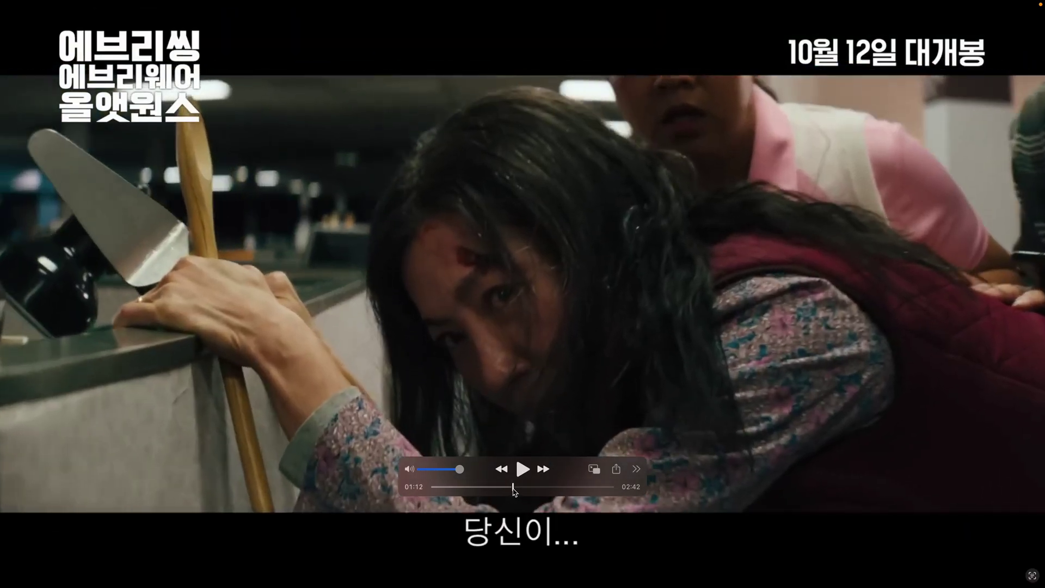
left_click(511, 487)
left_click_drag(511, 488, 599, 490)
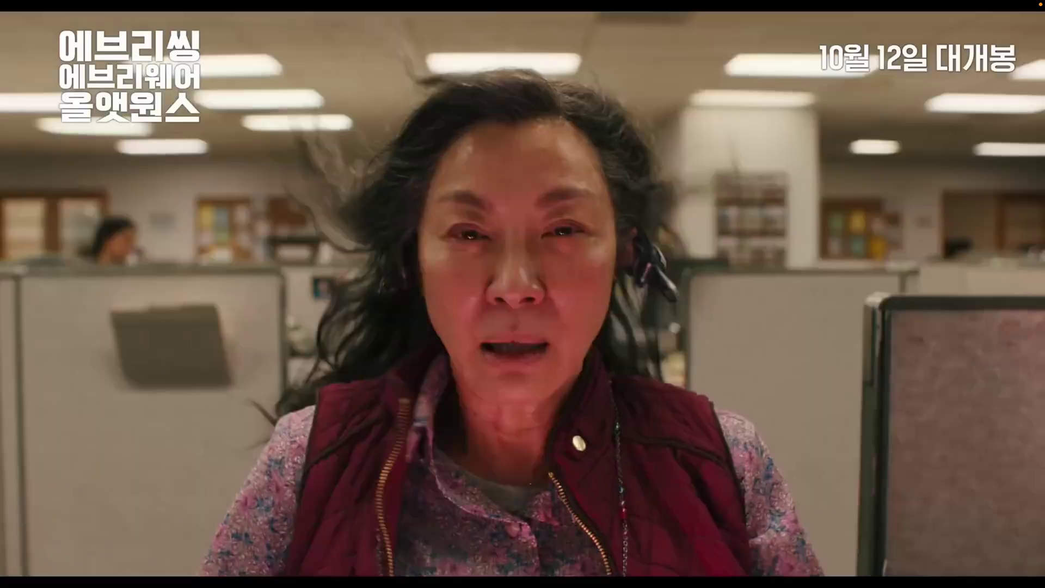
key("space")
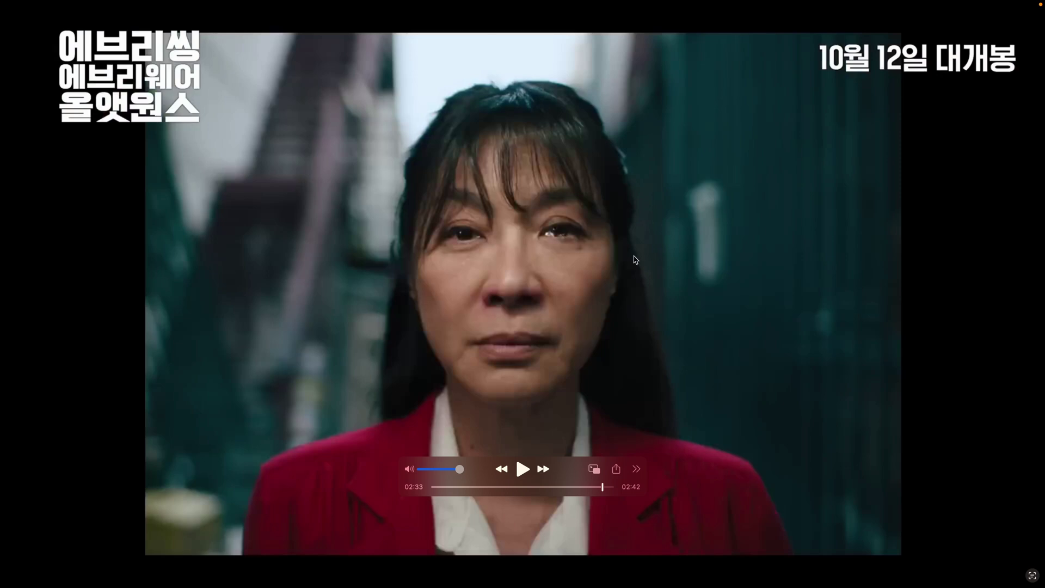
key("space")
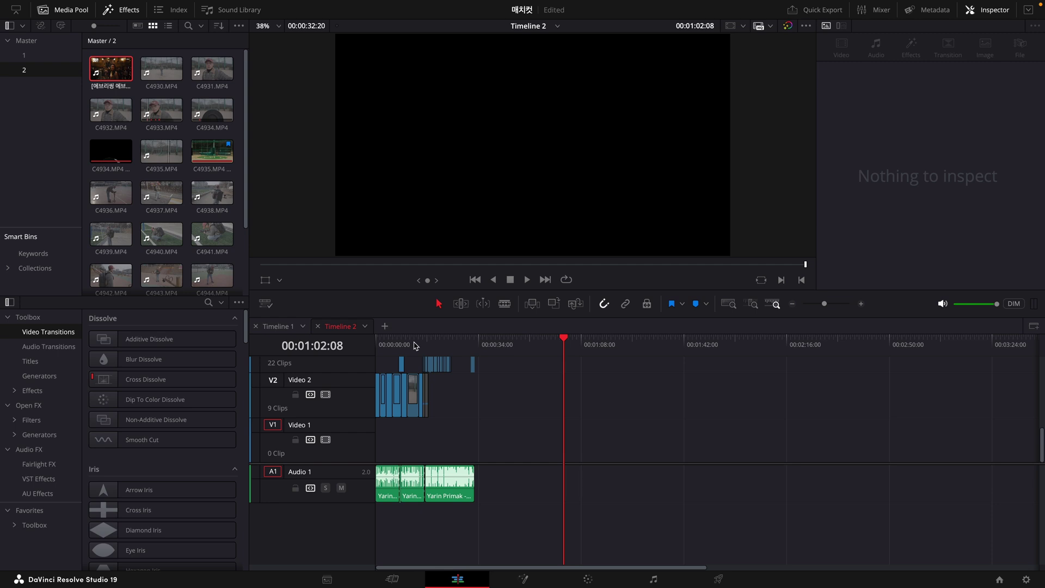
Step: Return to the start of Timeline 2 in DaVinci Resolve and review the first cap changes between the C4933.MP4 clips
key("Home")
key("super+equal")
key("super+equal")
key("super+equal")
key("super+equal")
key("super+equal")
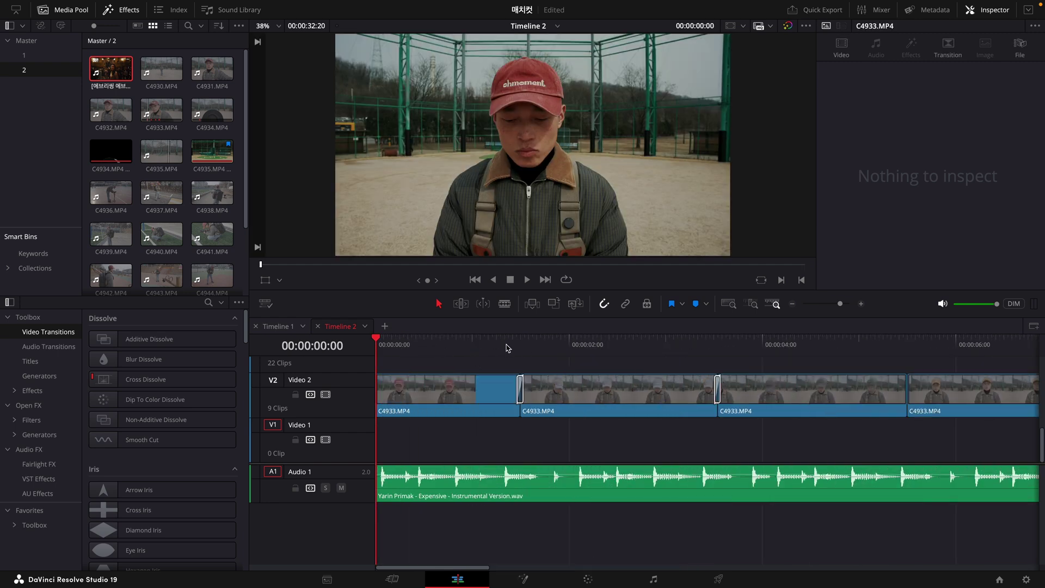
left_click(490, 347)
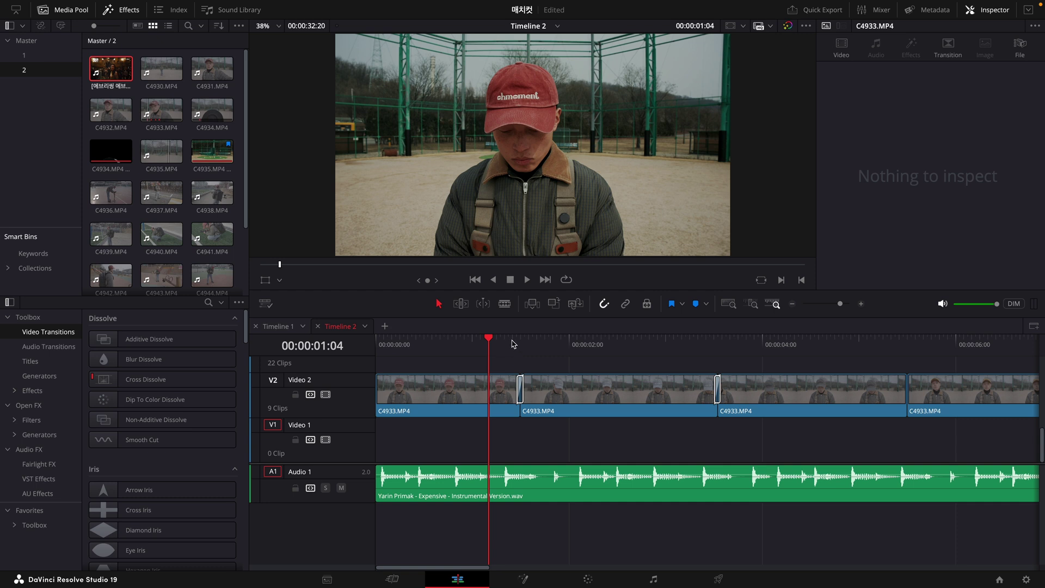
left_click(501, 389)
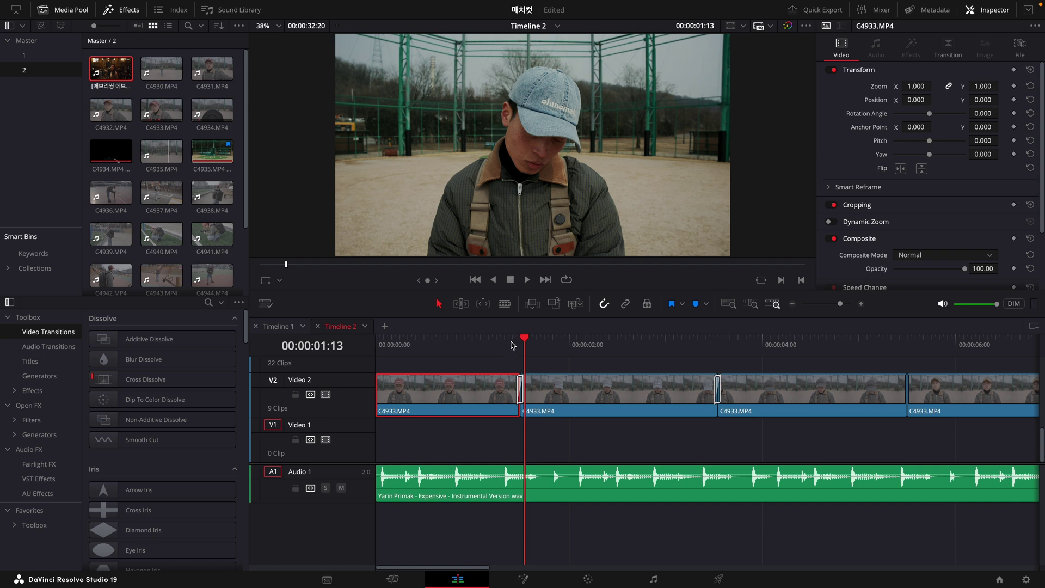
key("space")
left_click(693, 349)
key("space")
left_click(521, 337)
Step: Inspect the settings of the Smooth Cut transition joining the first two C4933.MP4 clips on Video 2
key("super+equal")
key("super+equal")
key("ctrl+equal")
left_click(695, 391)
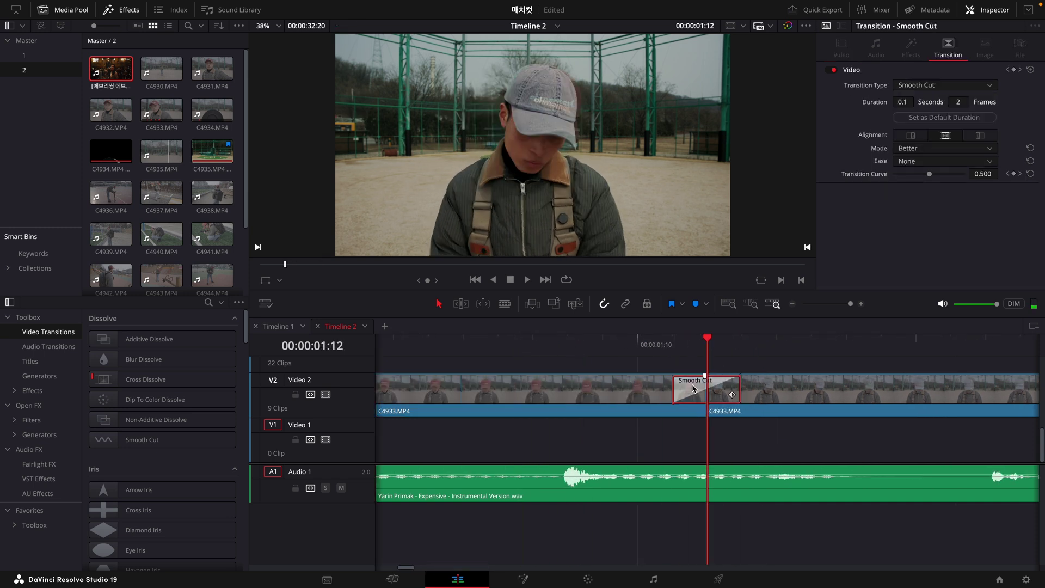
key("ctrl+minus")
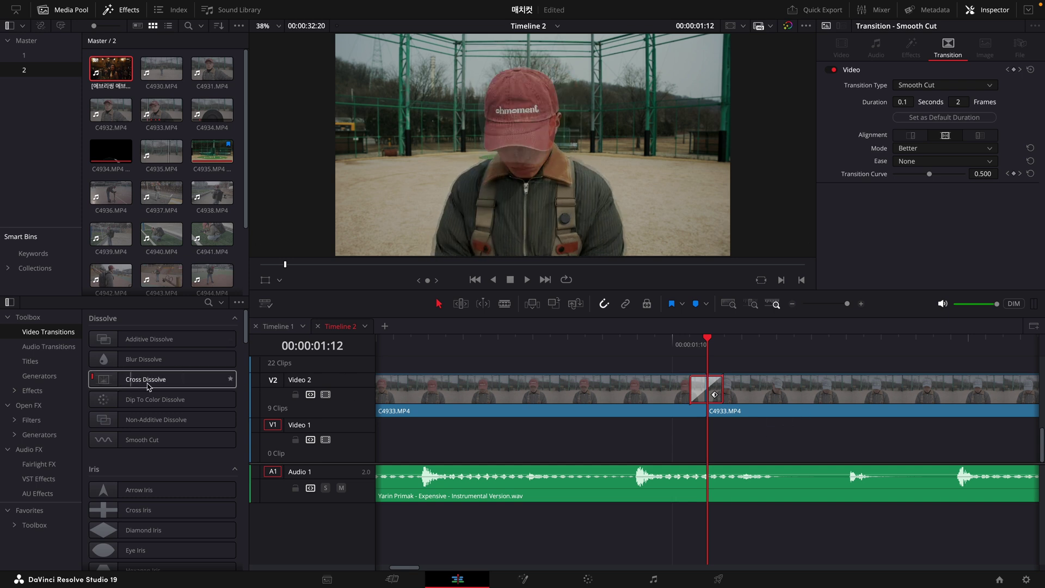
left_click(772, 404)
key("super+=")
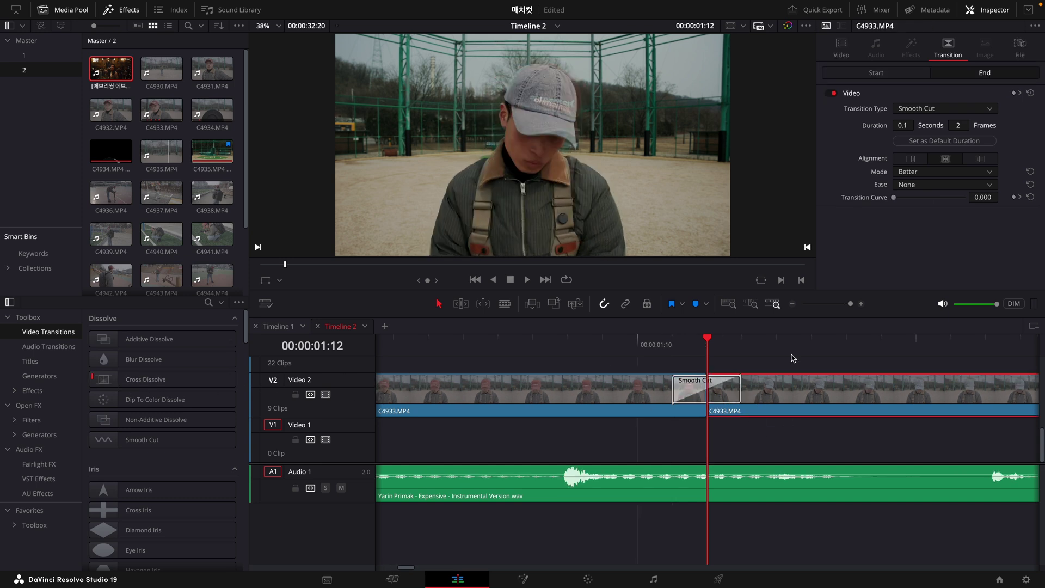
left_click(703, 383)
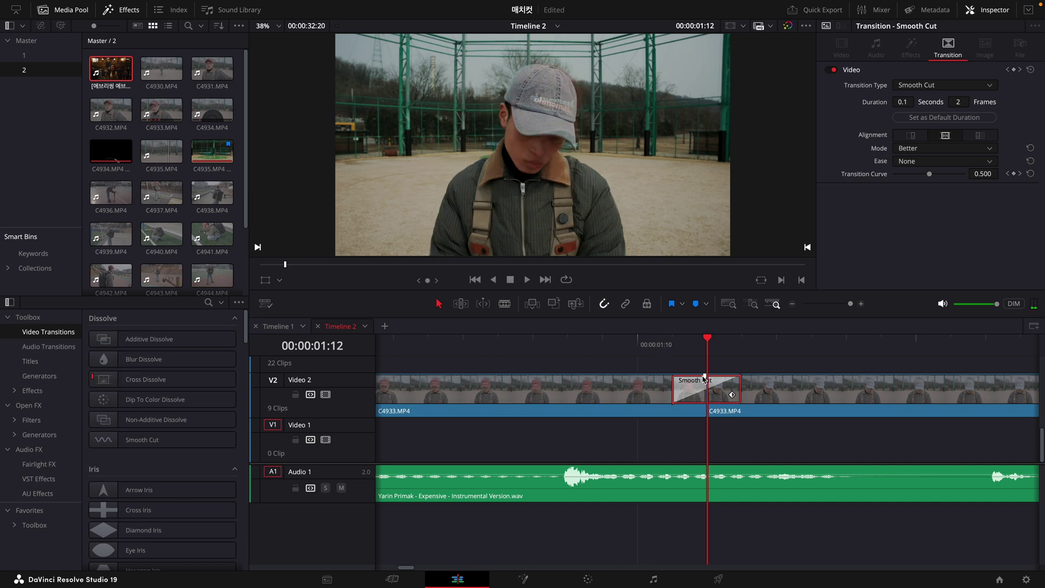
Step: Play the remaining cap changes and apply a Smooth Cut transition at the third cut between the C4933.MP4 clips
key("super+minus")
key("super+minus")
key("super+minus")
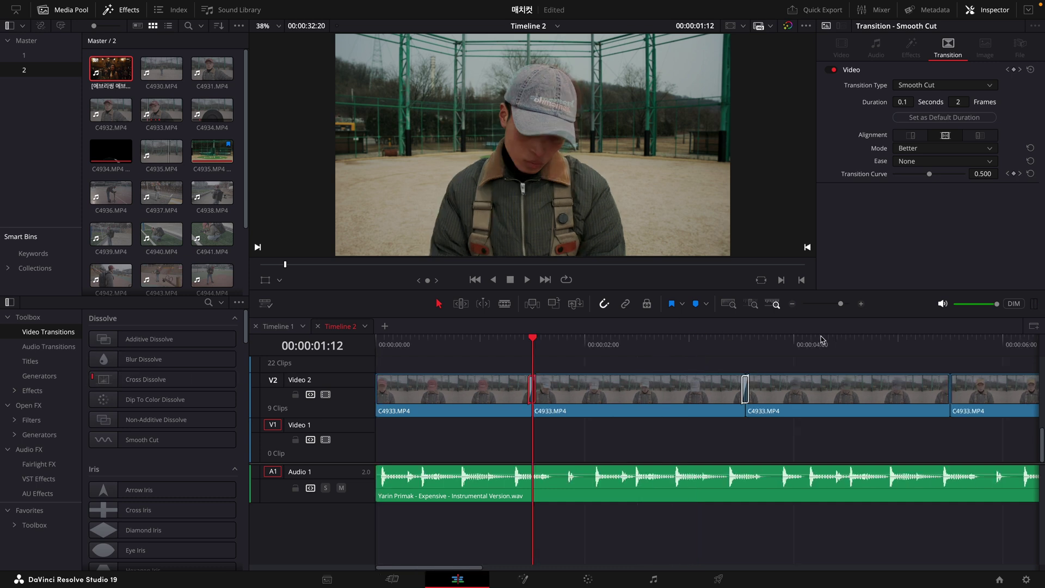
left_click(707, 345)
key("space")
scroll(730, 350, "down", 3)
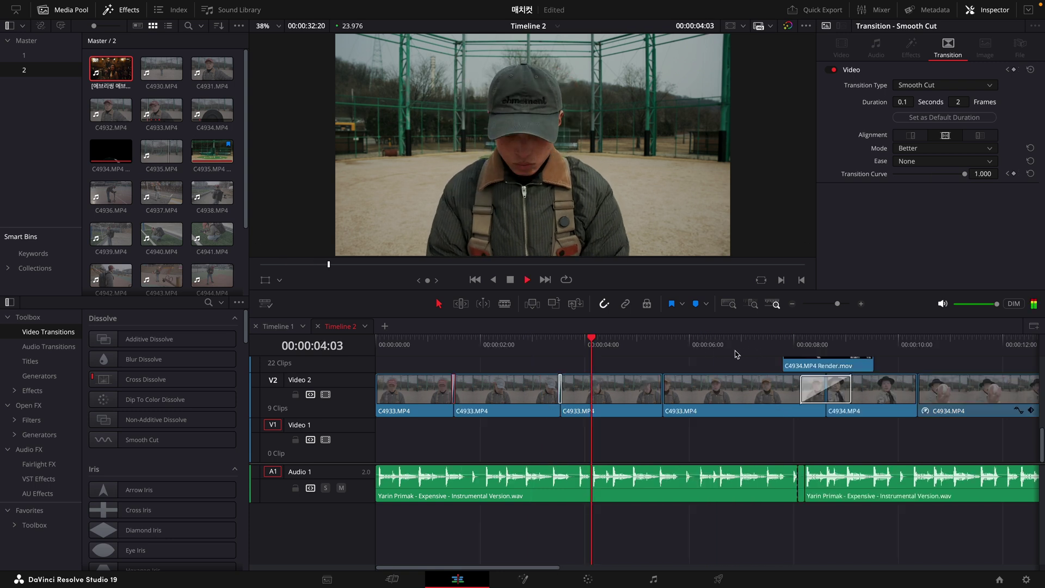
key("space")
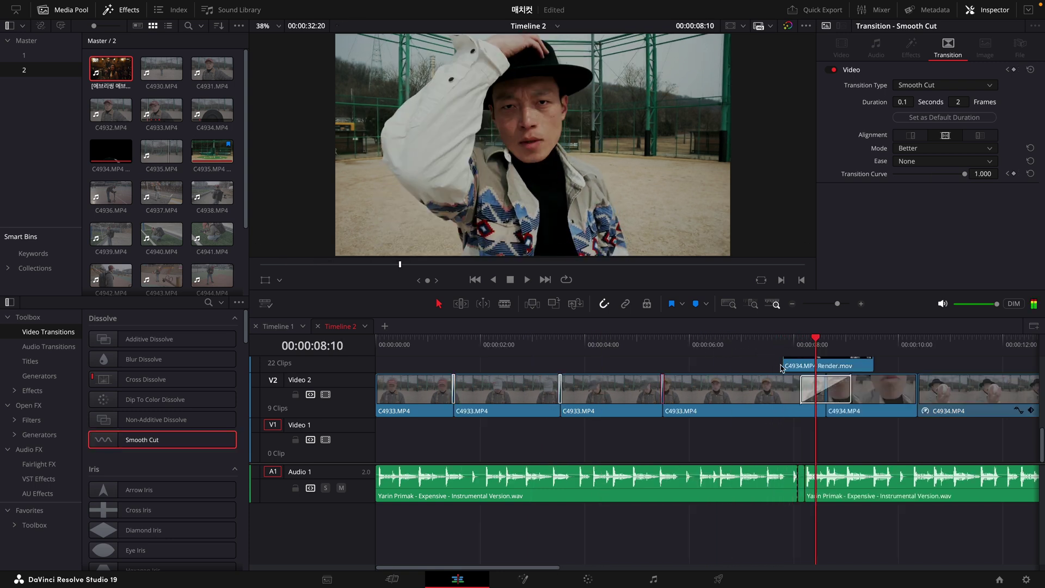
Step: Examine the cap-to-hat change around 00:00:08:00, including the Cross Dissolve on Video 2 and the C4934.MP4 Render.mov overlay above it
scroll(646, 380, "up", 3)
scroll(645, 375, "up", 2)
left_click(646, 376)
scroll(710, 419, "down", 3)
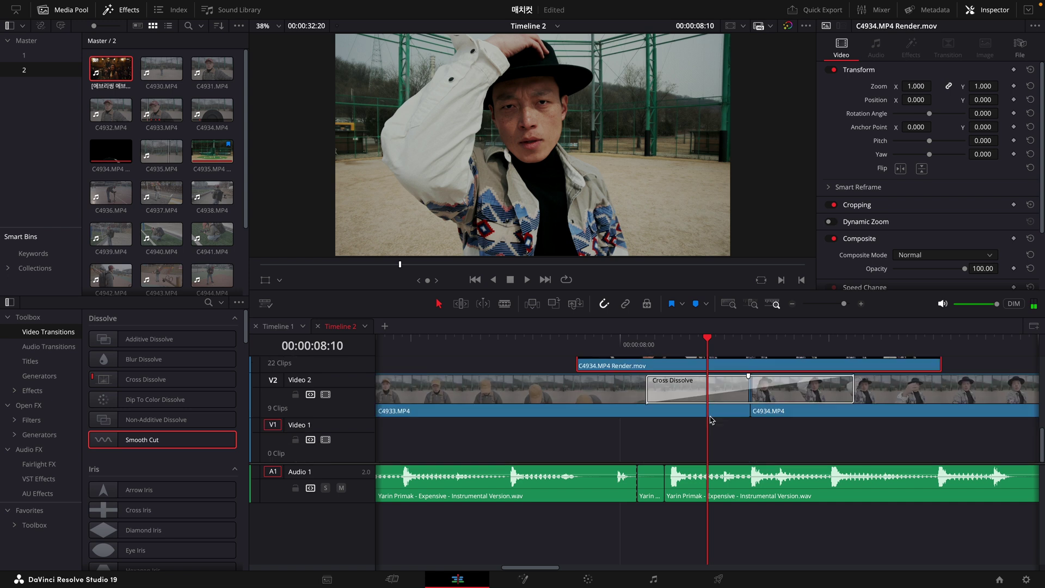
left_click_drag(806, 448, 690, 401)
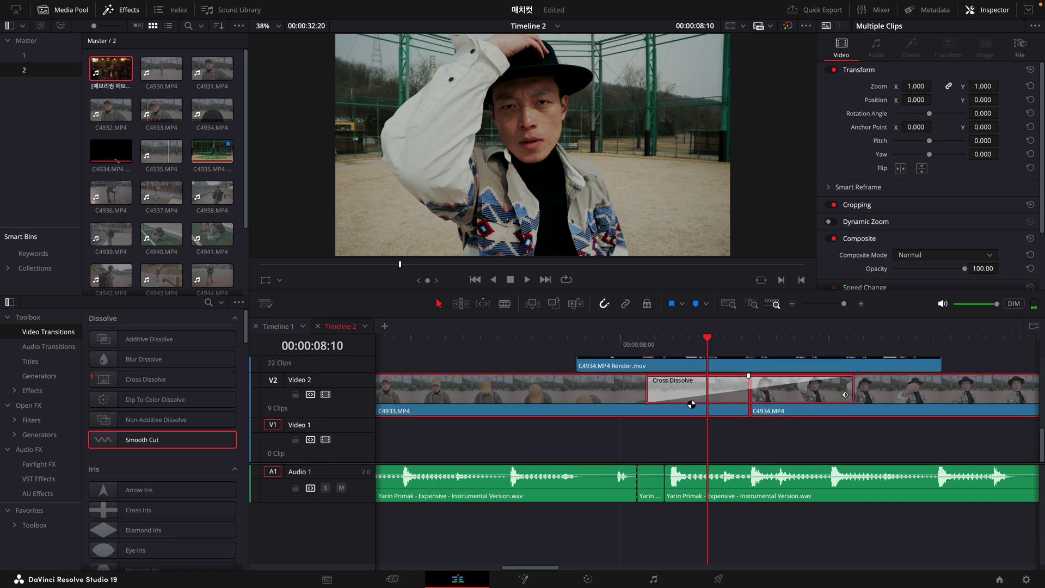
left_click(577, 342)
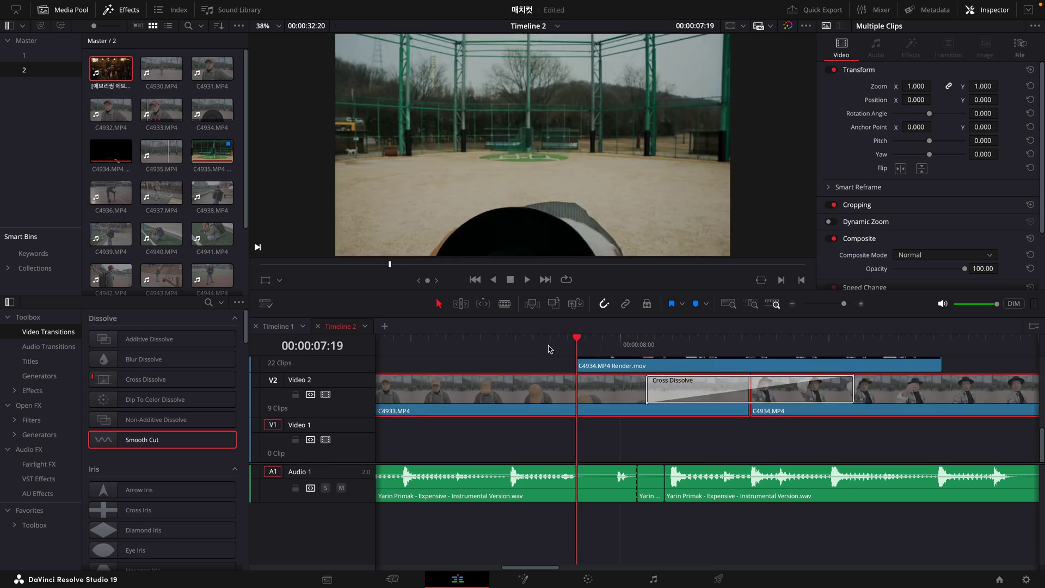
left_click(507, 346)
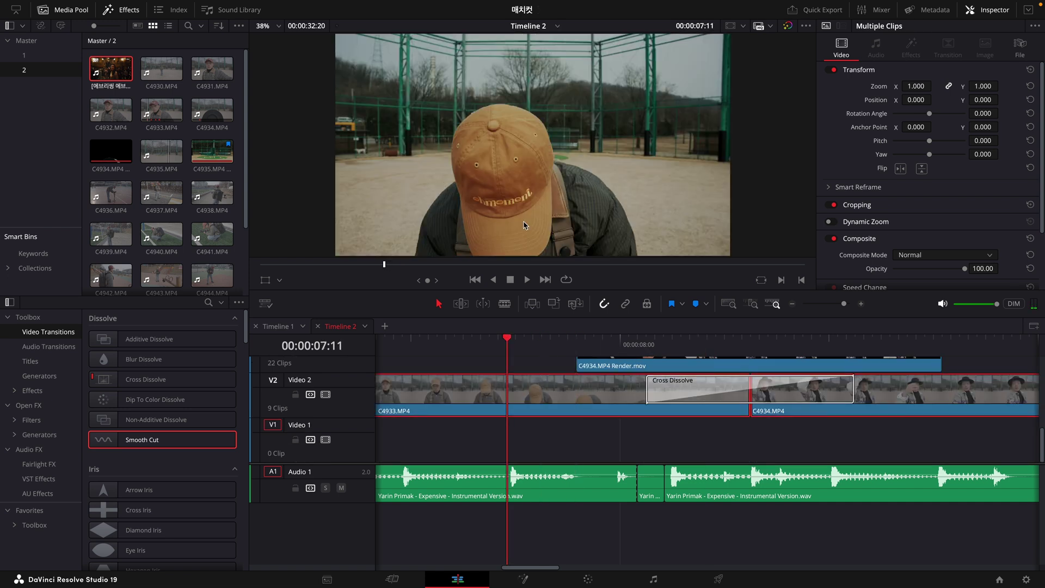
left_click(609, 365)
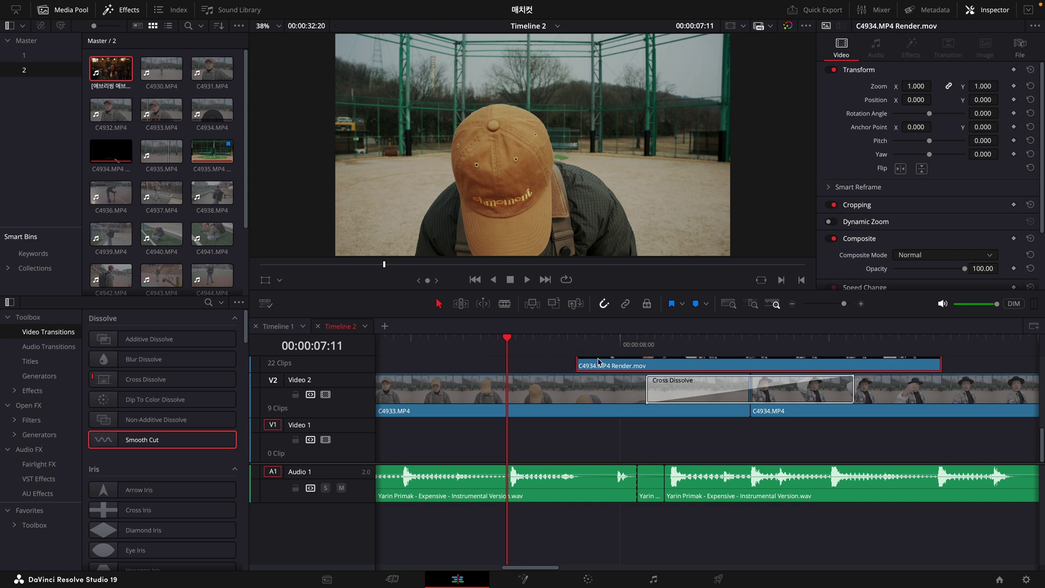
Step: Disable the C4934.MP4 Render.mov overlay and play the Cross Dissolve between C4933.MP4 and C4934.MP4 on its own
key("d")
left_click_drag(541, 349, 621, 353)
left_click(628, 409)
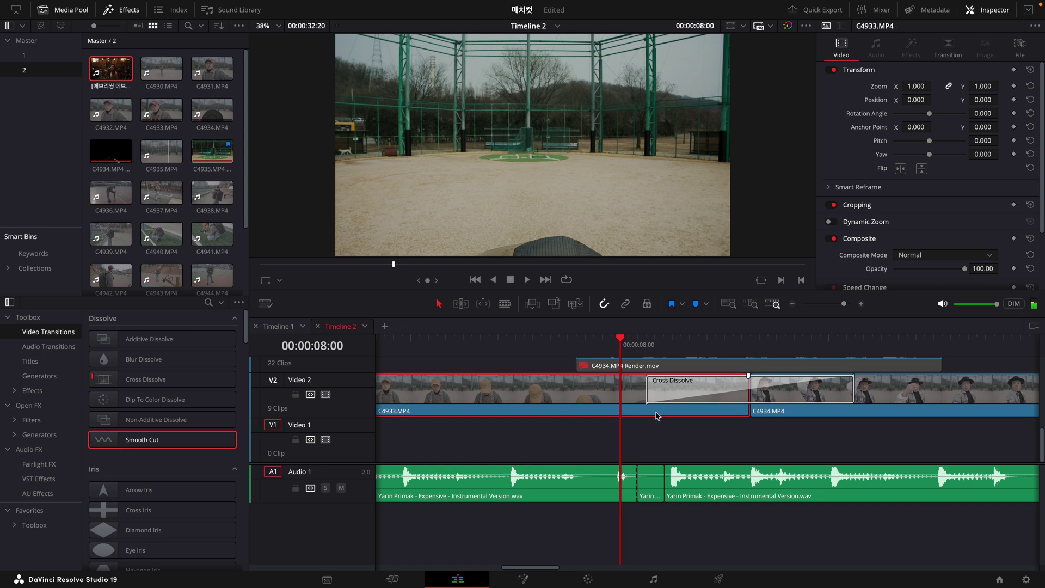
left_click(813, 401)
key("space")
key("space")
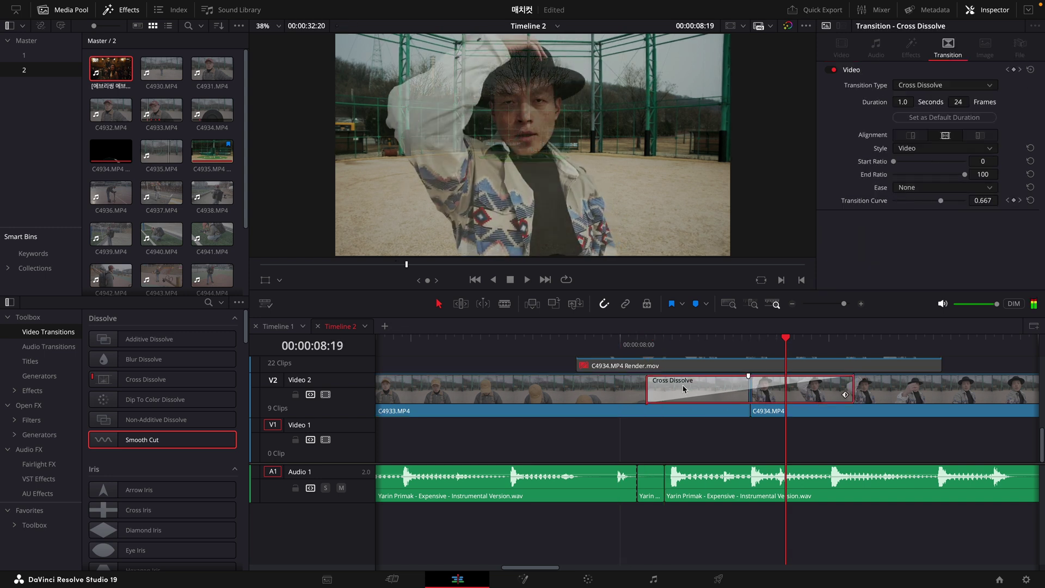
Step: Re-enable the C4934.MP4 Render.mov overlay and disable the C4933.MP4 and C4934.MP4 clips joined by the Cross Dissolve on Video 2
left_click_drag(809, 448, 700, 398)
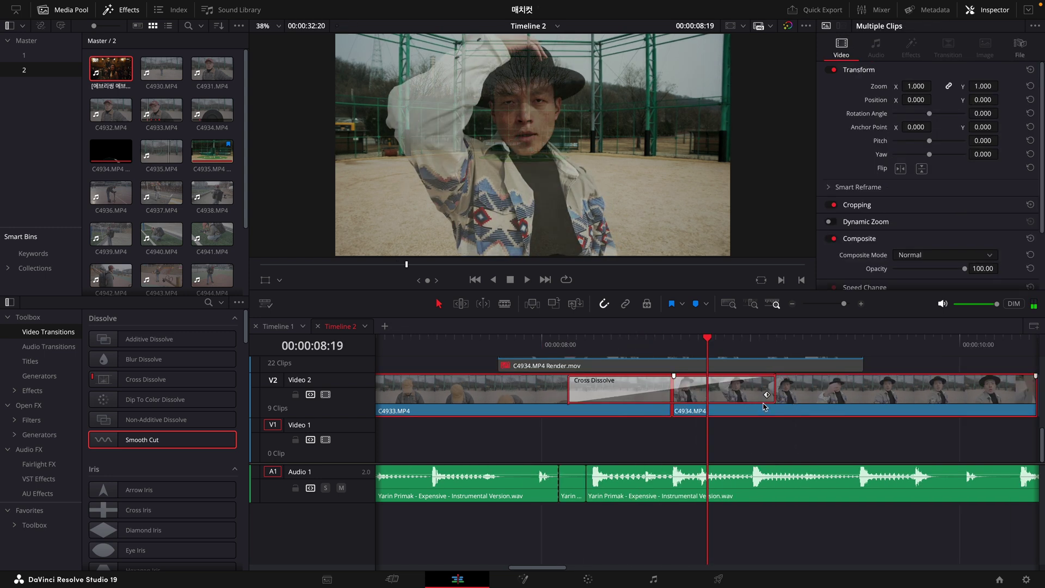
key("space")
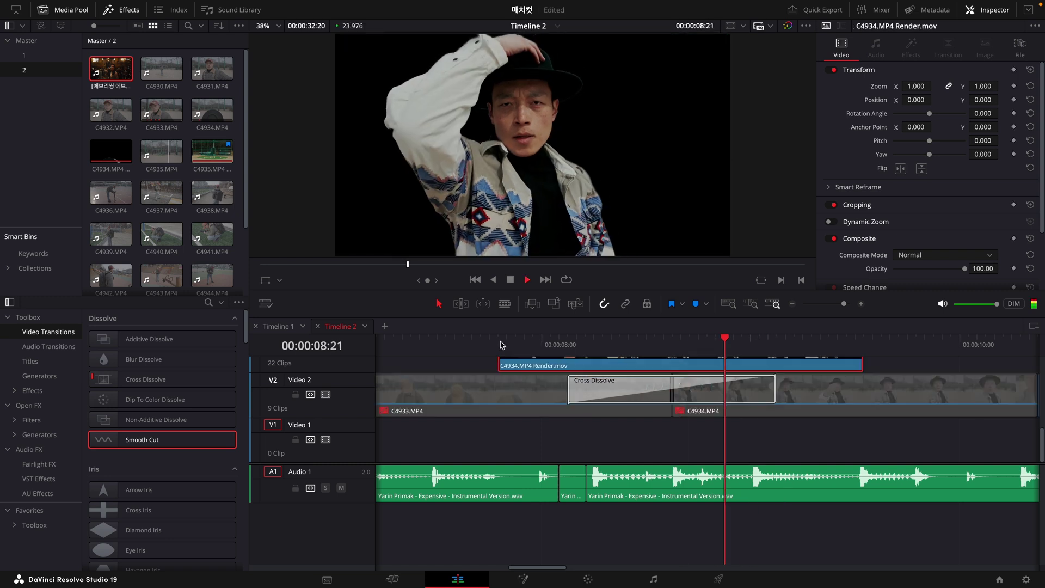
key("space")
key("ctrl+s")
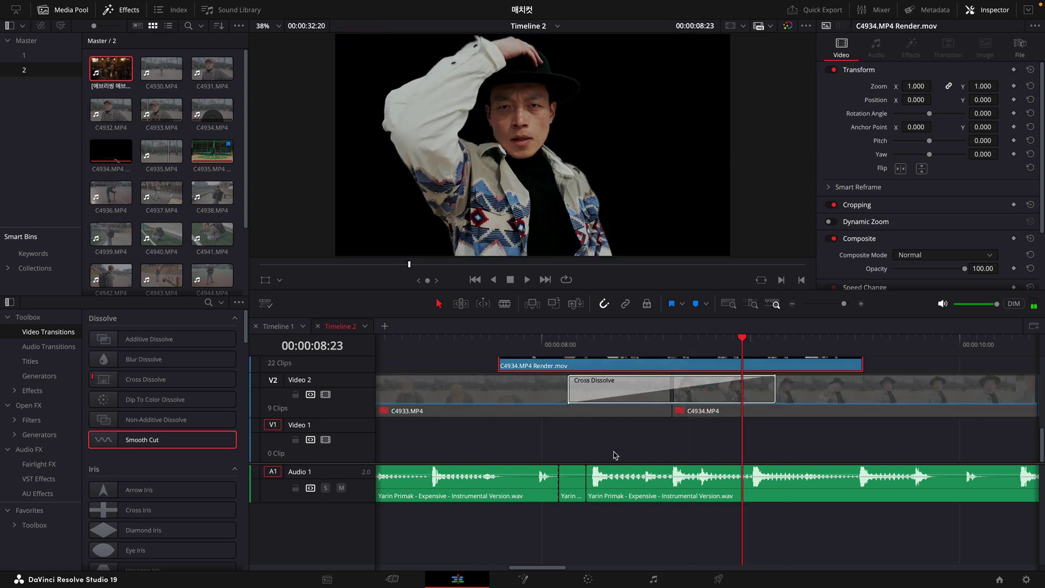
Step: Play the isolated C4934.MP4 Render.mov cutout from its beginning up to 00:00:09:02
left_click(498, 343)
key("space")
key("space")
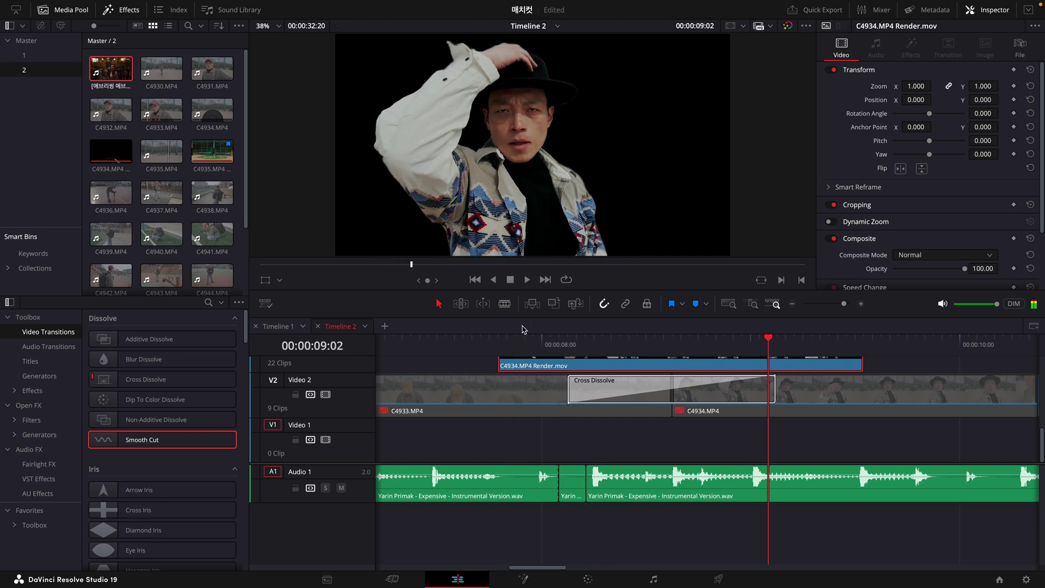
scroll(664, 392, "down", 2)
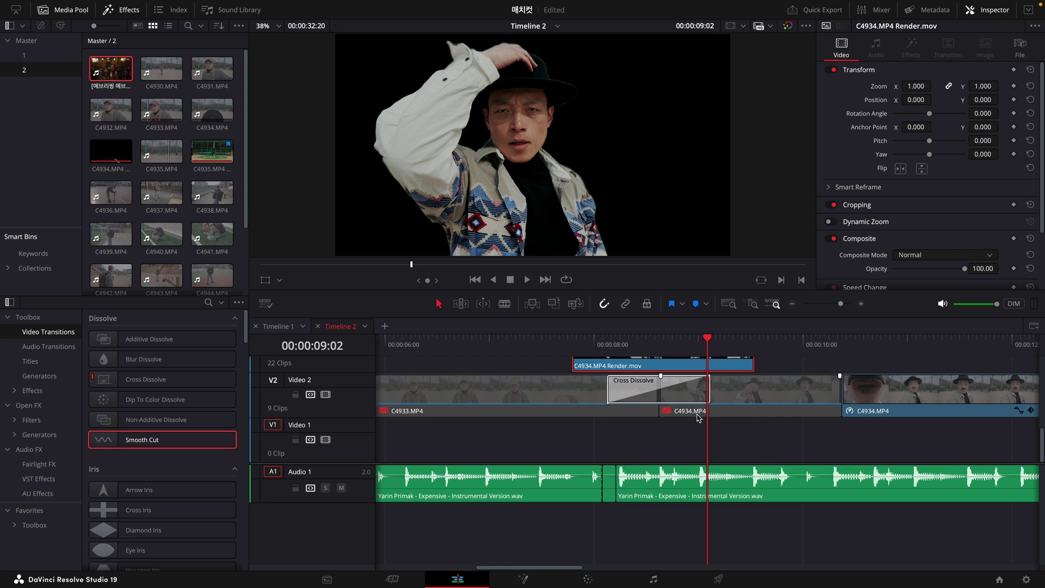
Step: Re-enable the C4933.MP4 and C4934.MP4 clips joined by the Cross Dissolve on Video 2
mouse_move(701, 418)
left_click(575, 343)
left_click(659, 343)
key("super+z")
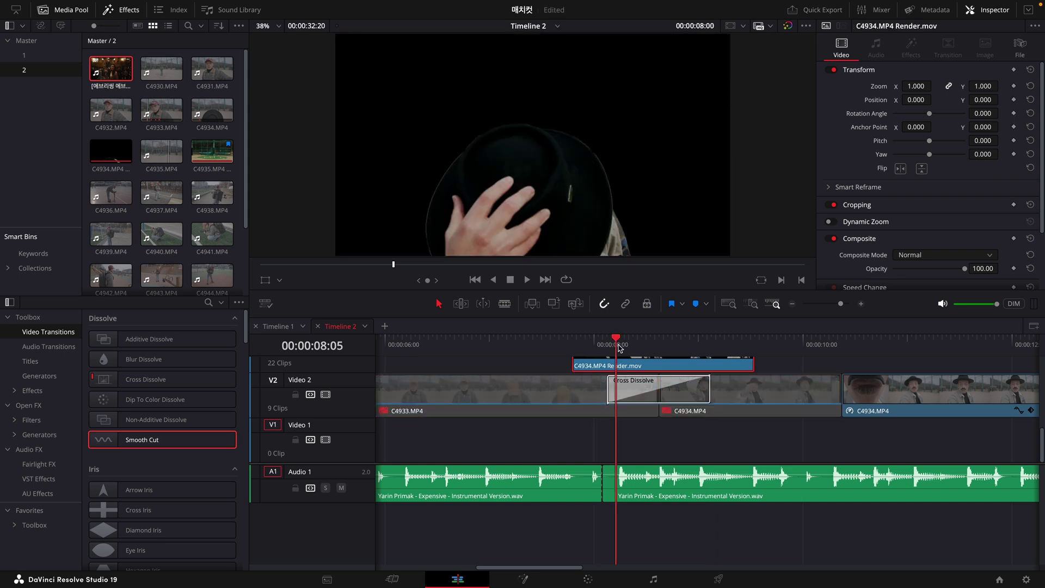
left_click_drag(619, 344, 643, 344)
left_click_drag(703, 428, 654, 394)
key("d")
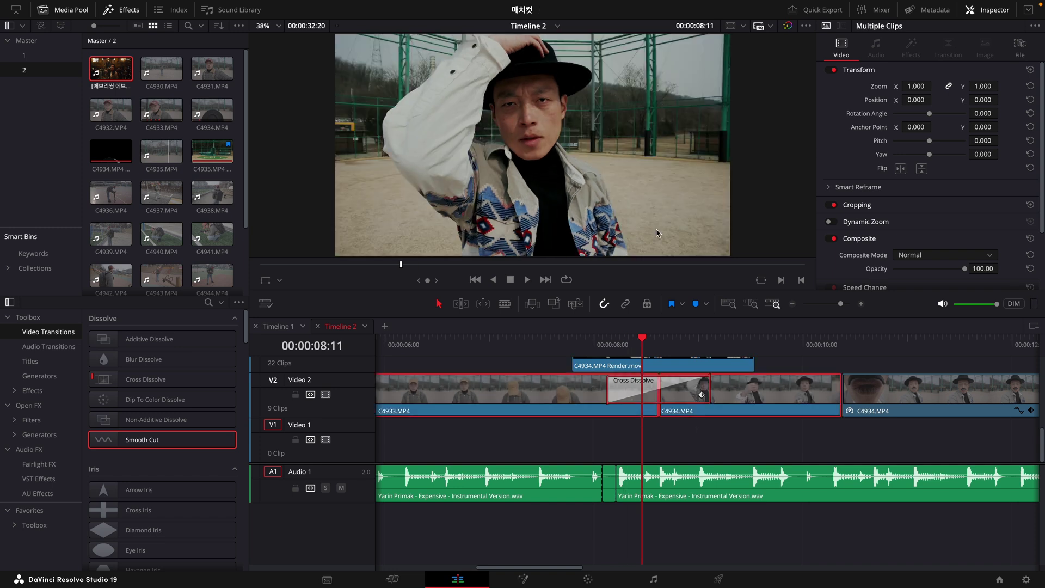
Step: Play the restored hat match cut with its Cross Dissolve and cutout overlay, continuing to the end of the first C4934.MP4 clip
left_click_drag(591, 343, 572, 343)
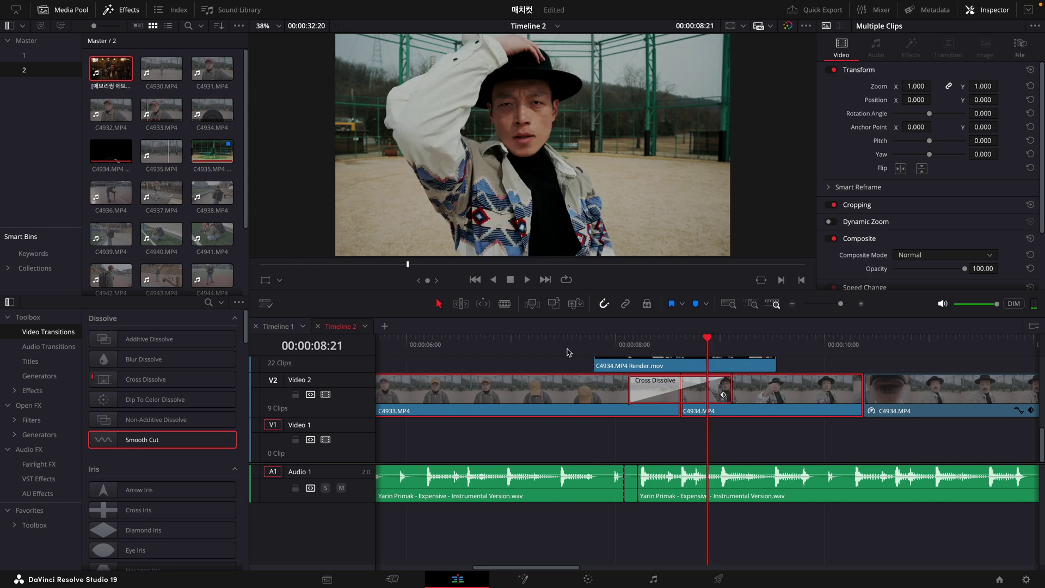
key("super+minus")
left_click(711, 433)
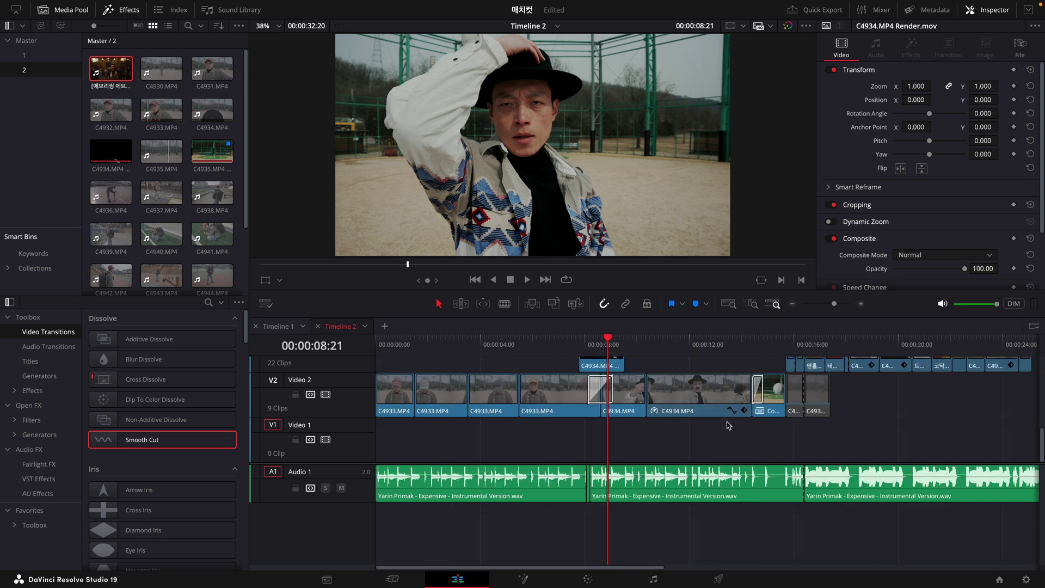
key("space")
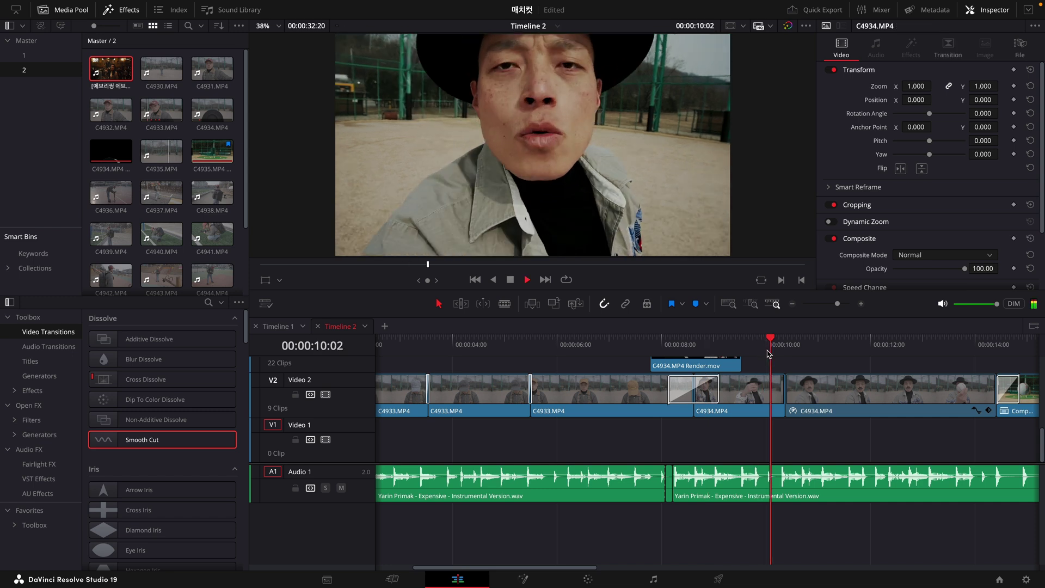
key("super+minus")
key("space")
Step: Play the first C4934.MP4 clip on Video 2 from 00:00:09:13 across the cut into the mustache shot
key("super+equal")
key("super+equal")
left_click(607, 345)
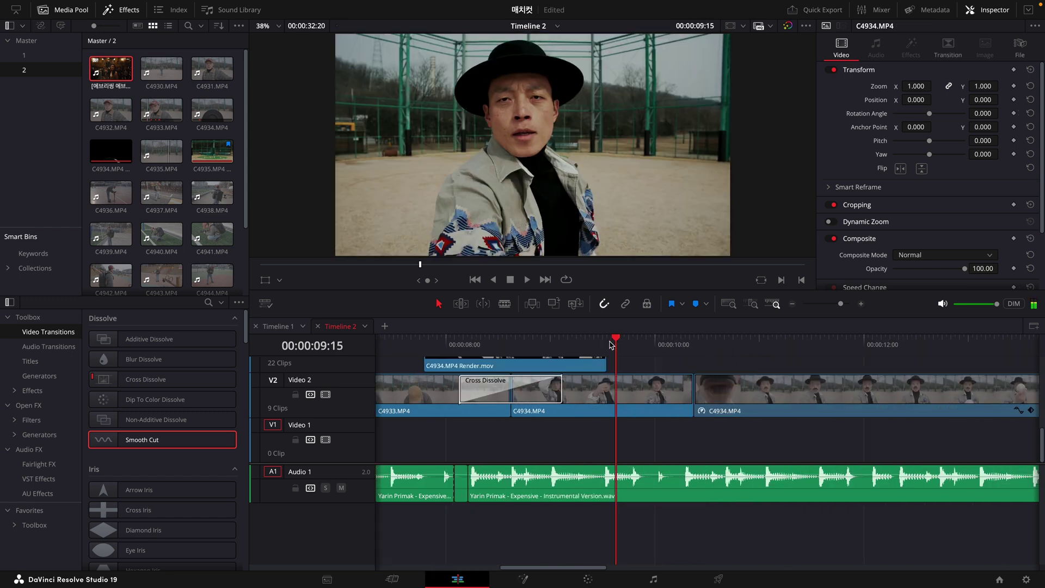
left_click(658, 390)
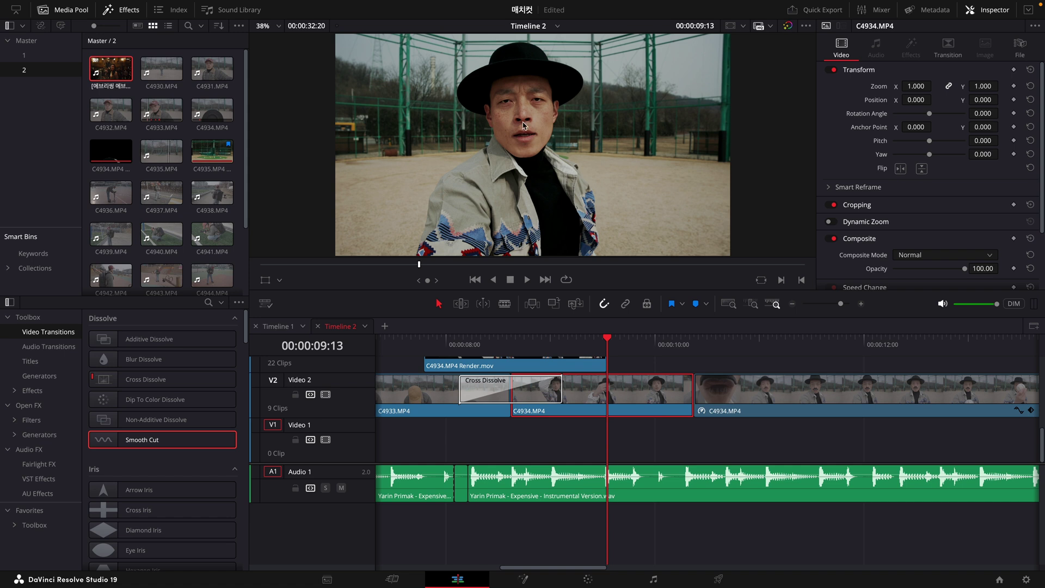
key("space")
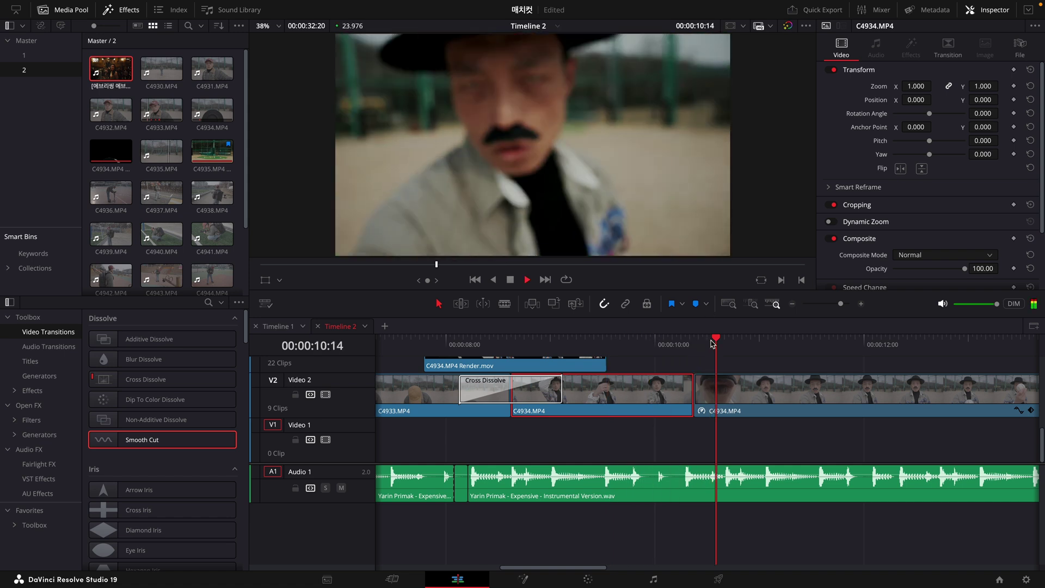
key("space")
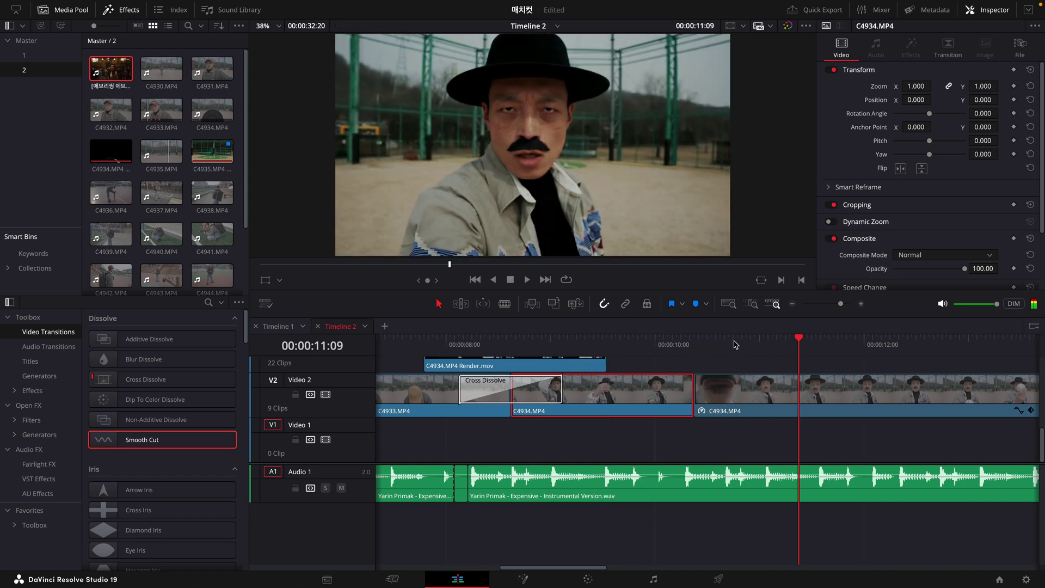
Step: Examine the mouth close-up frames on both sides of the cut between the two C4934.MP4 clips, from 00:00:10:04 to 00:00:10:17
left_click(692, 343)
left_click(633, 360)
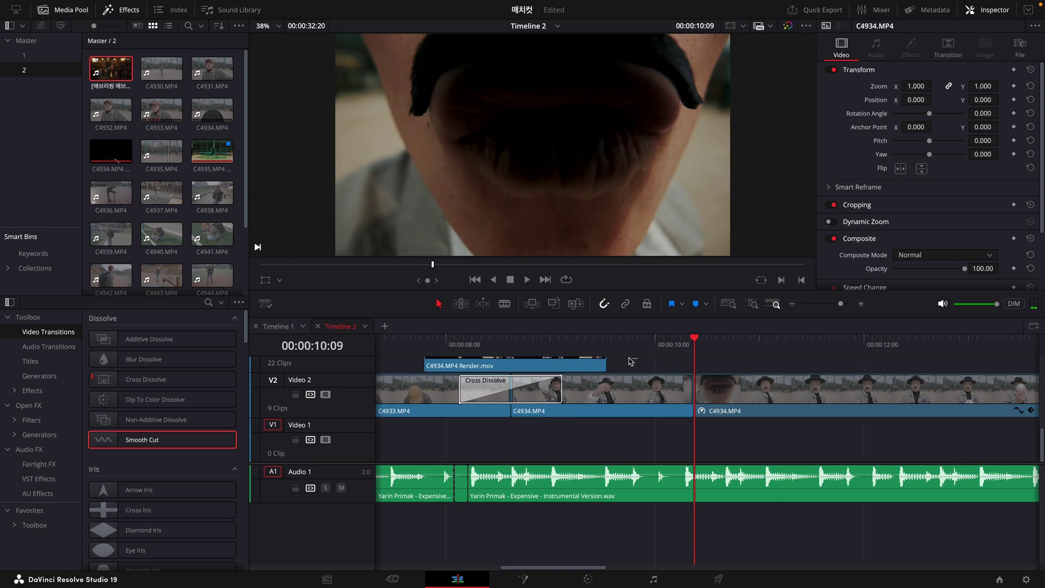
left_click(628, 356)
left_click(673, 346)
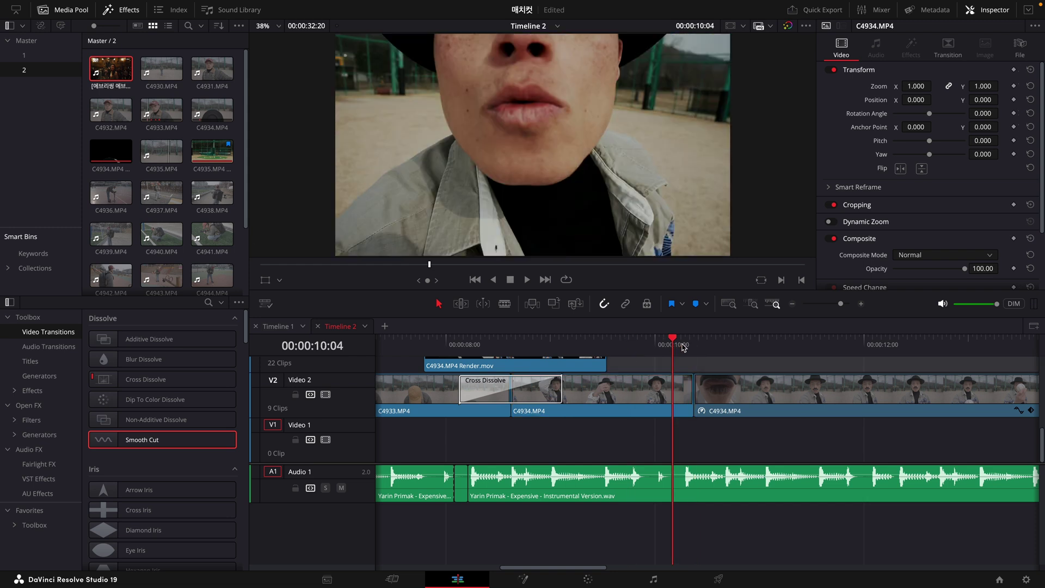
left_click(682, 345)
left_click(676, 346)
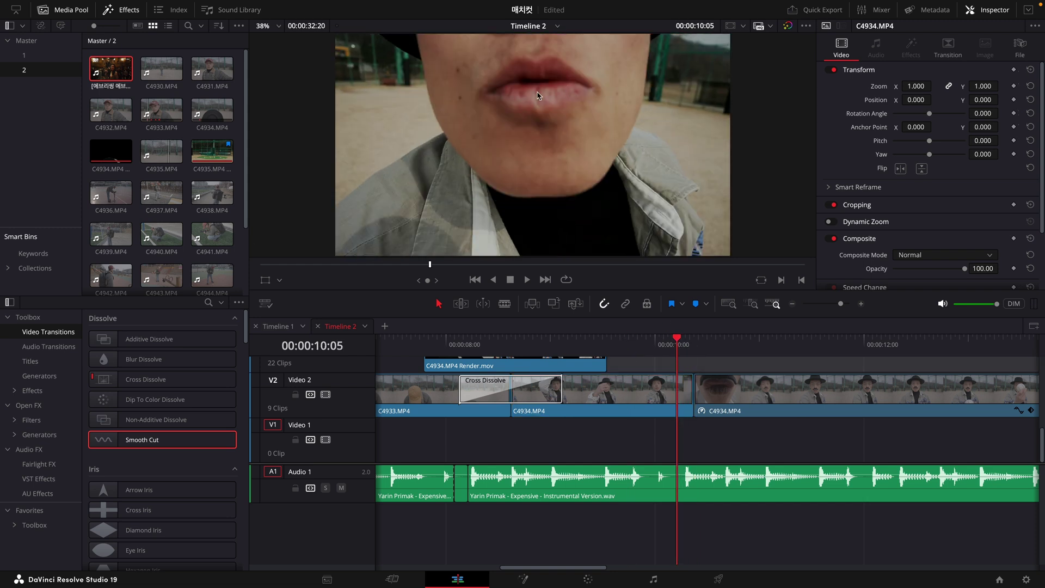
left_click_drag(690, 347, 695, 342)
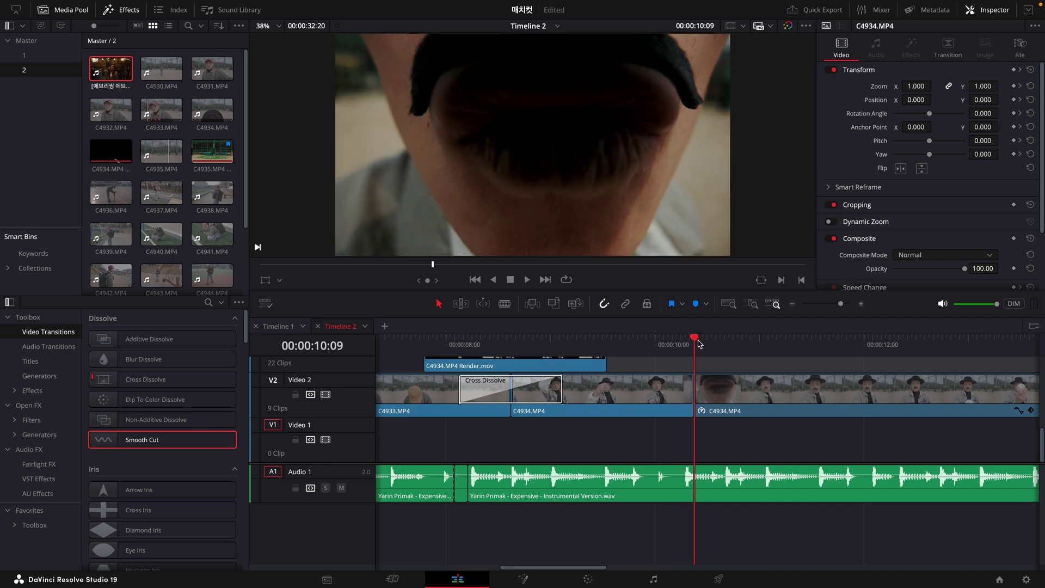
left_click(703, 345)
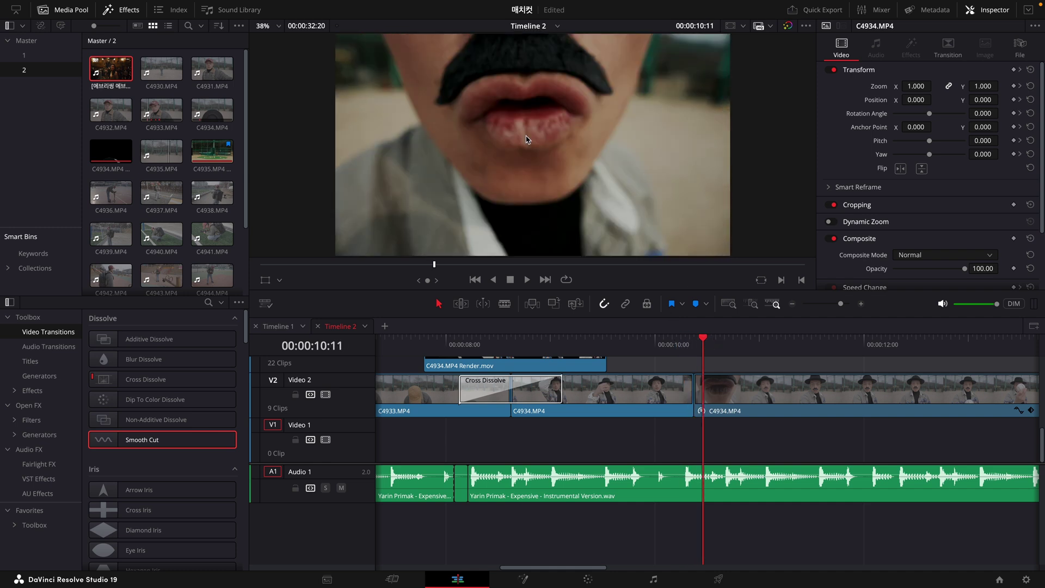
left_click(728, 345)
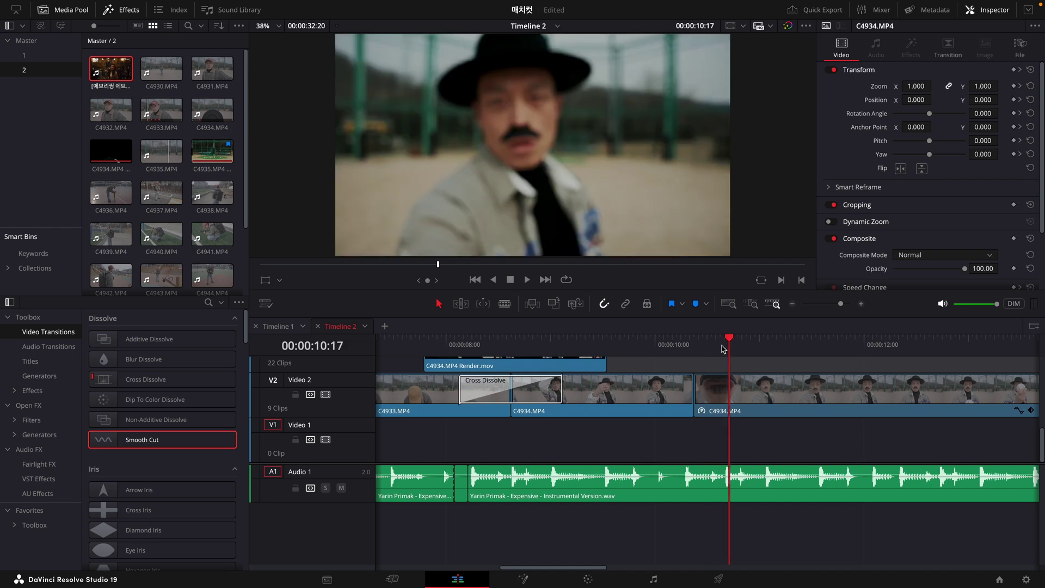
Step: Replay the mouth match cut from the end of the C4934.MP4 Render.mov overlay into the mustache shot
scroll(727, 349, "down", 2)
left_click(732, 346)
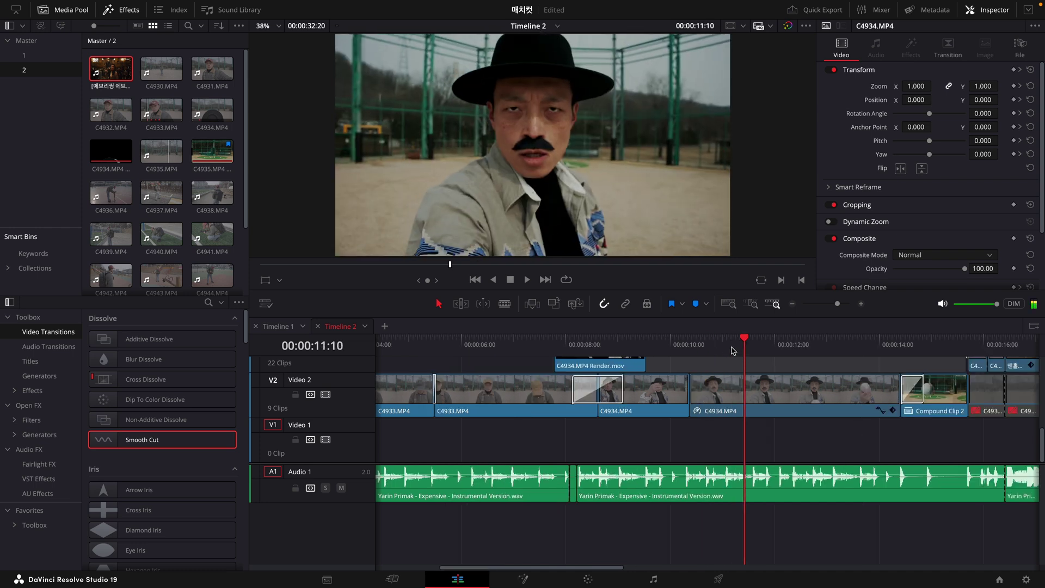
scroll(653, 349, "right", 1)
mouse_move(627, 349)
left_mouse_down()
mouse_move(636, 351)
mouse_move(625, 348)
left_mouse_up()
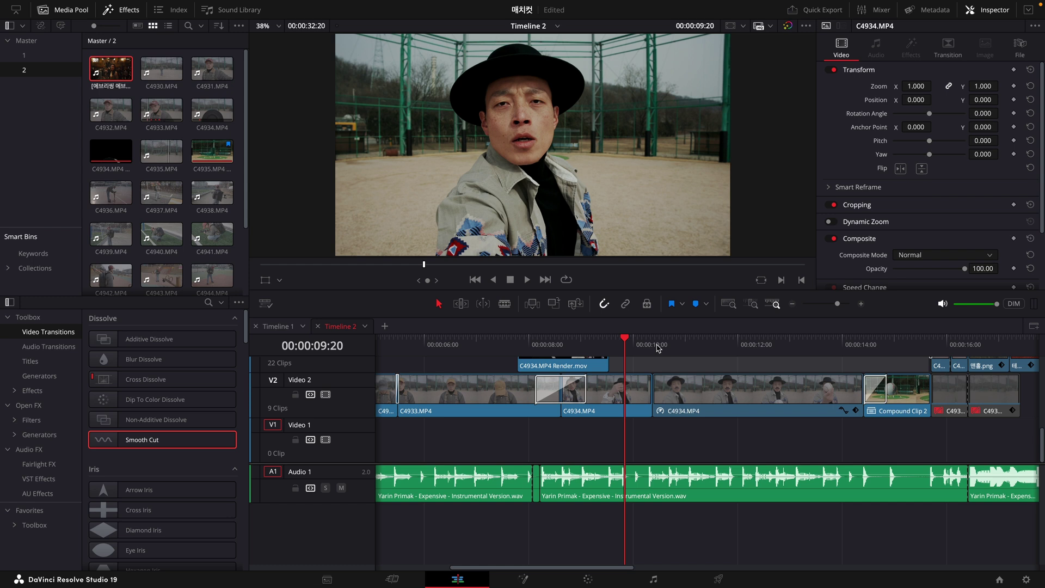
left_click(610, 345)
key("space")
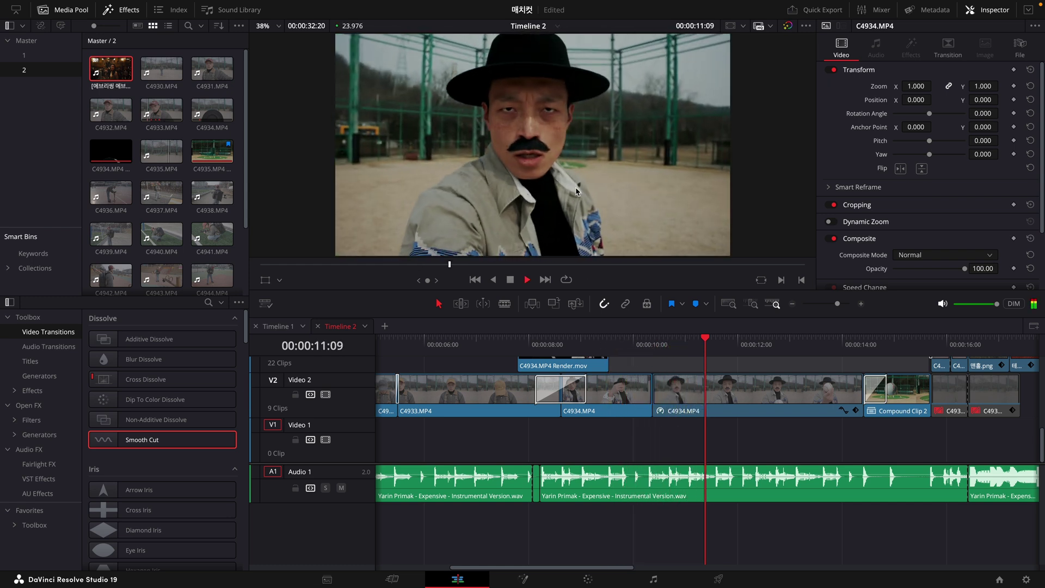
key("space")
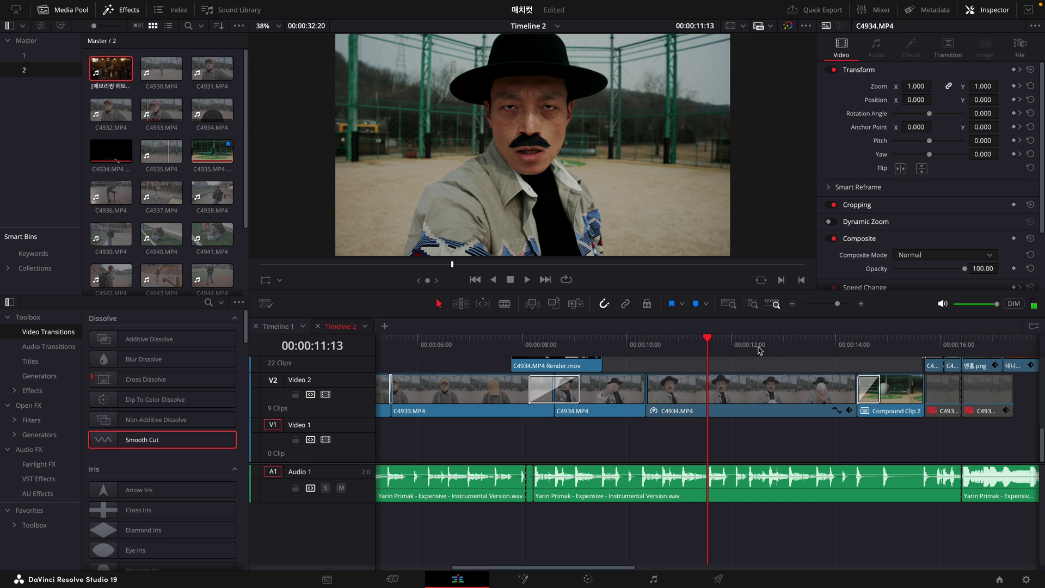
Step: Look through the mustache shot on Video 2 up to the baseball being held in front of the face at 00:00:13:17
scroll(743, 357, "down", 2)
scroll(712, 363, "down", 2)
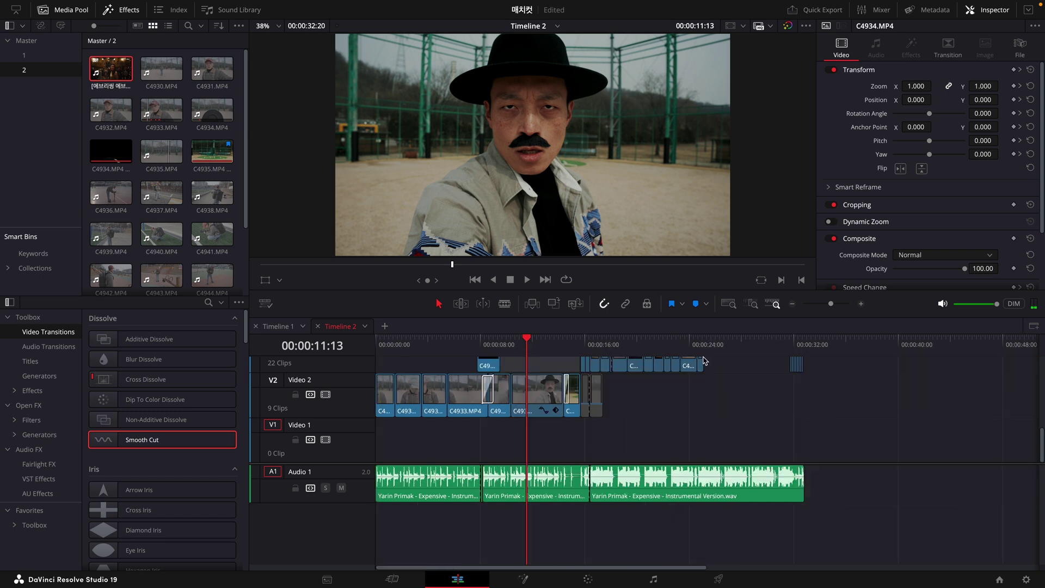
scroll(748, 359, "up", 4)
scroll(748, 359, "down", 2)
left_click_drag(458, 340, 746, 342)
key("super+=")
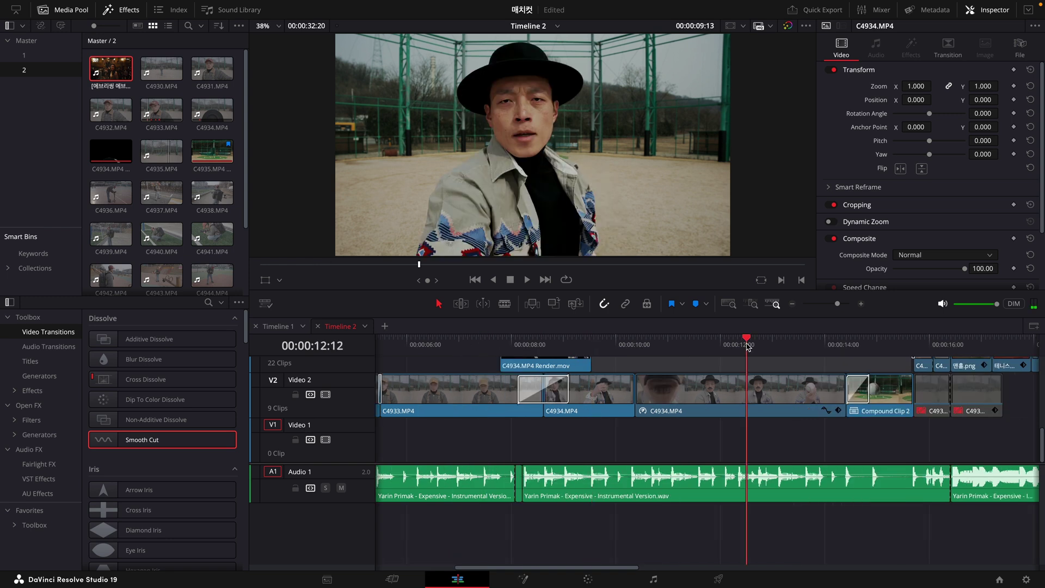
key("super+-")
key("super+=")
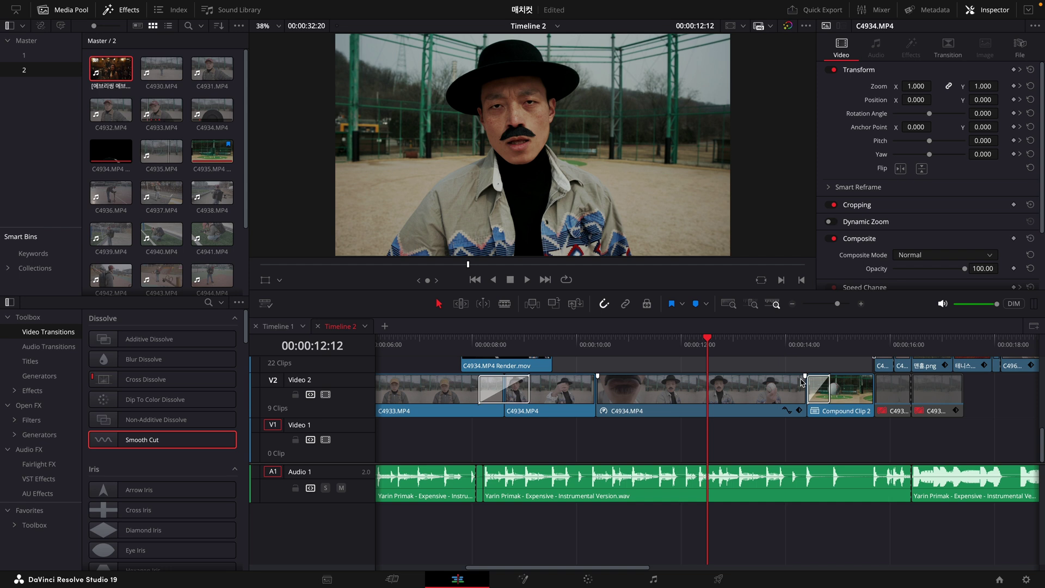
scroll(797, 356, "up", 2)
left_click(771, 349)
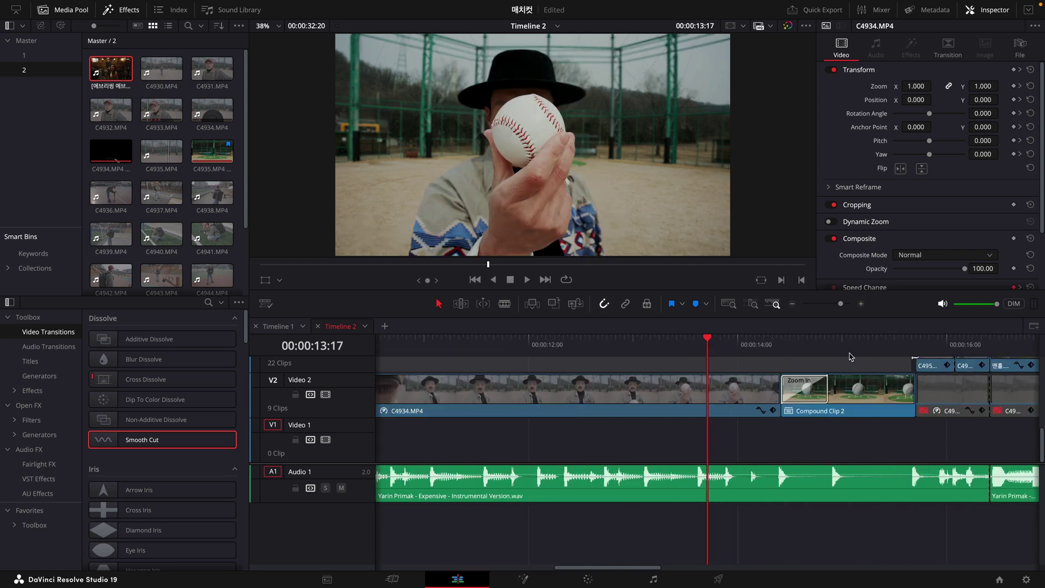
Step: Play the Zoom In transition from the held baseball in C4934.MP4 into Compound Clip 2
left_click(757, 348)
key("space")
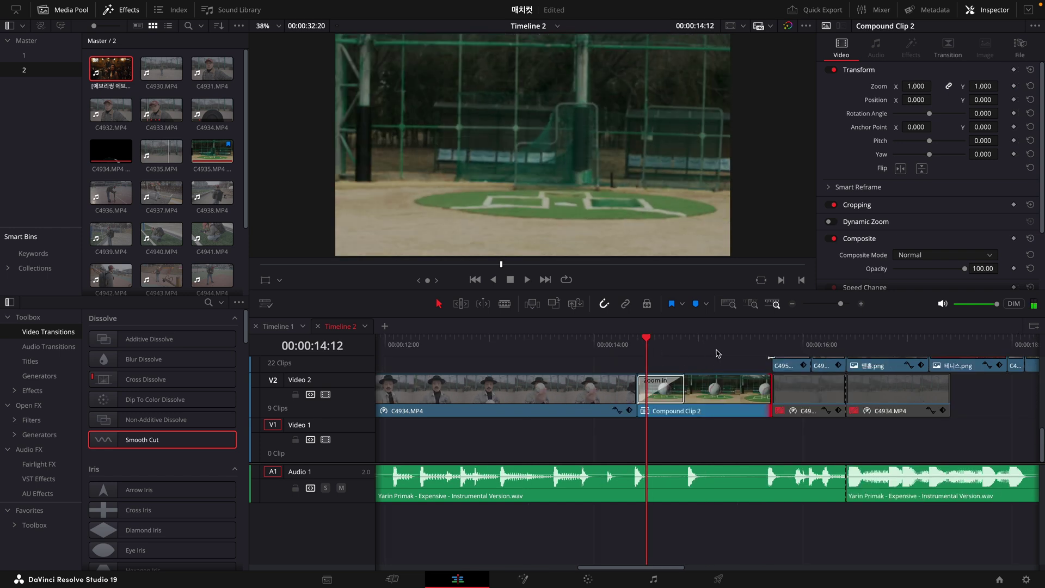
key("space")
left_click(700, 342)
key("space")
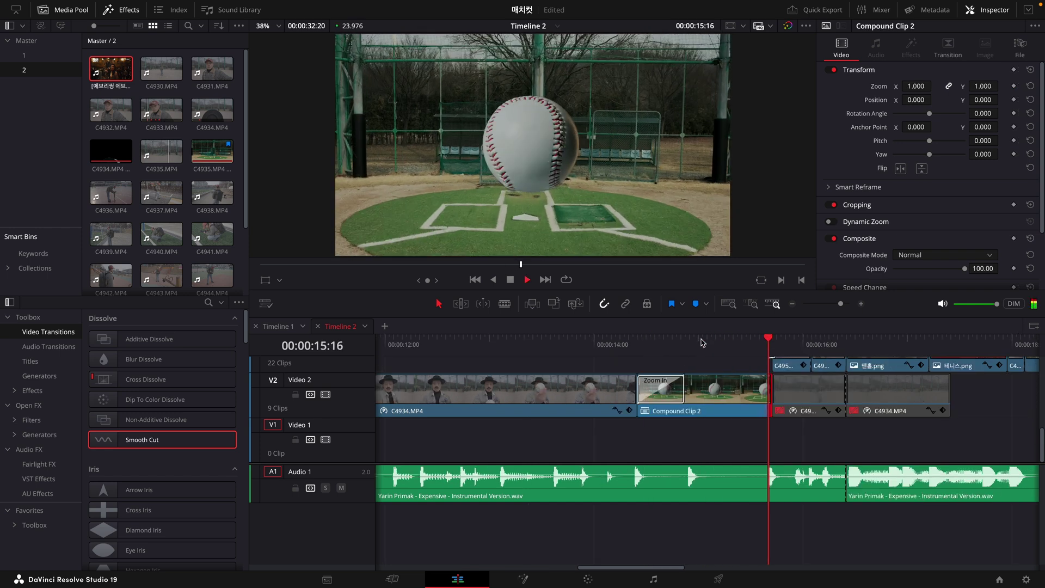
left_click(701, 343)
key("space")
key("super+minus")
Step: Play the baseball clip C4949.MP4 Render 1.mov on Video 3 from 00:00:58:05
left_click(706, 393)
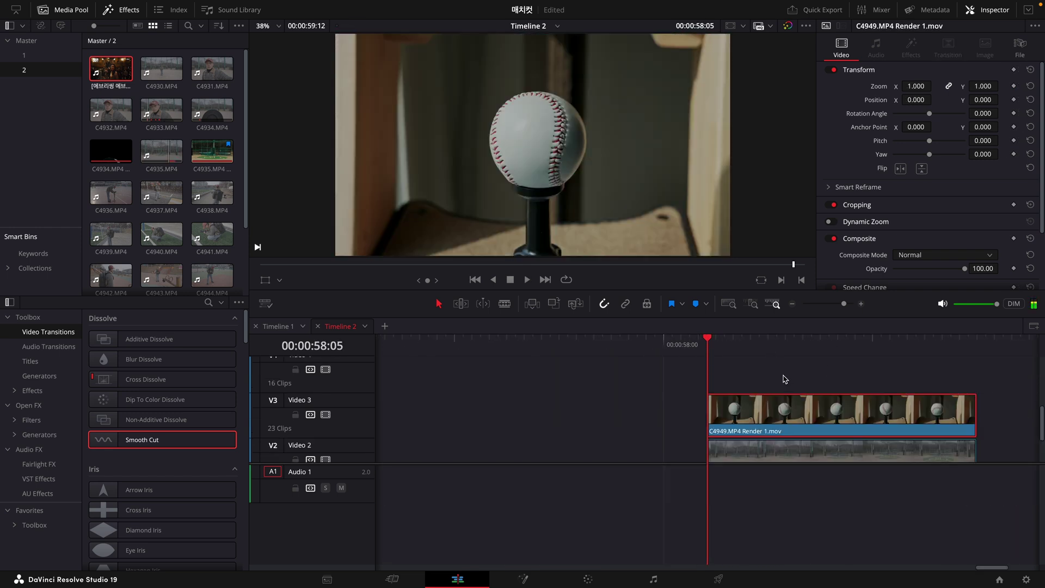
scroll(625, 238, "down", 2)
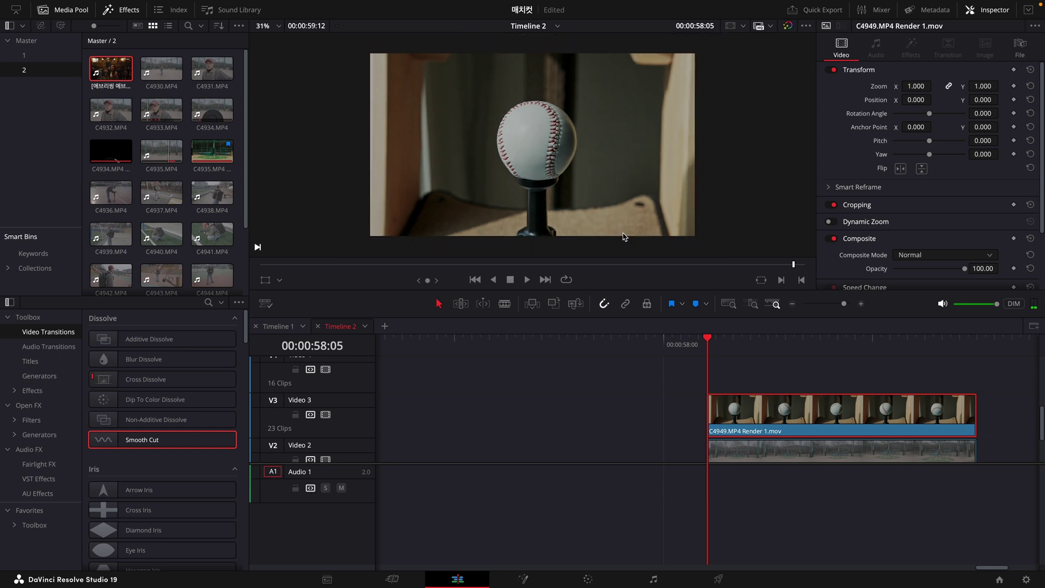
scroll(623, 237, "up", 1)
key("space")
key("space")
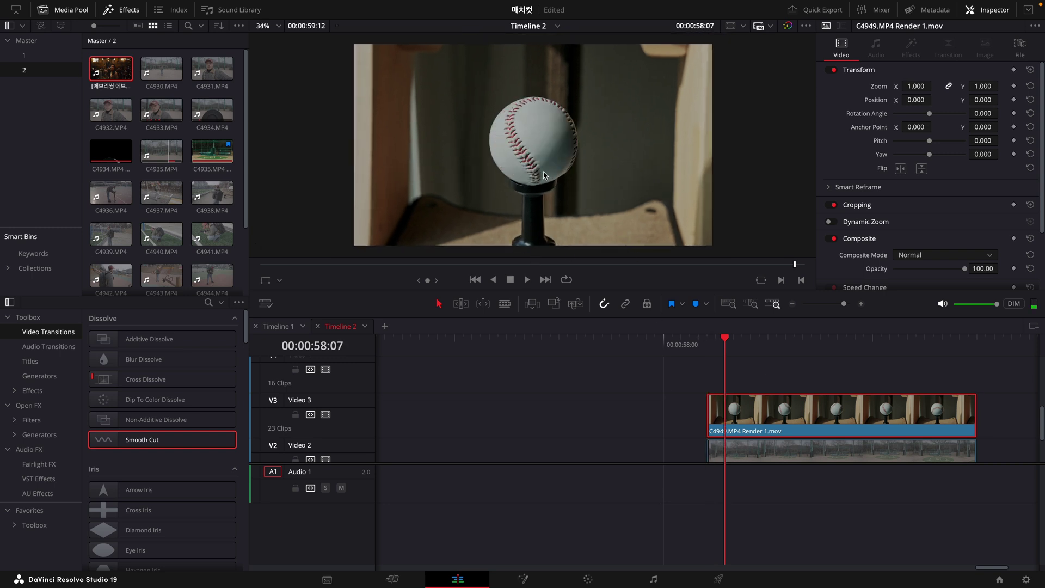
key("space")
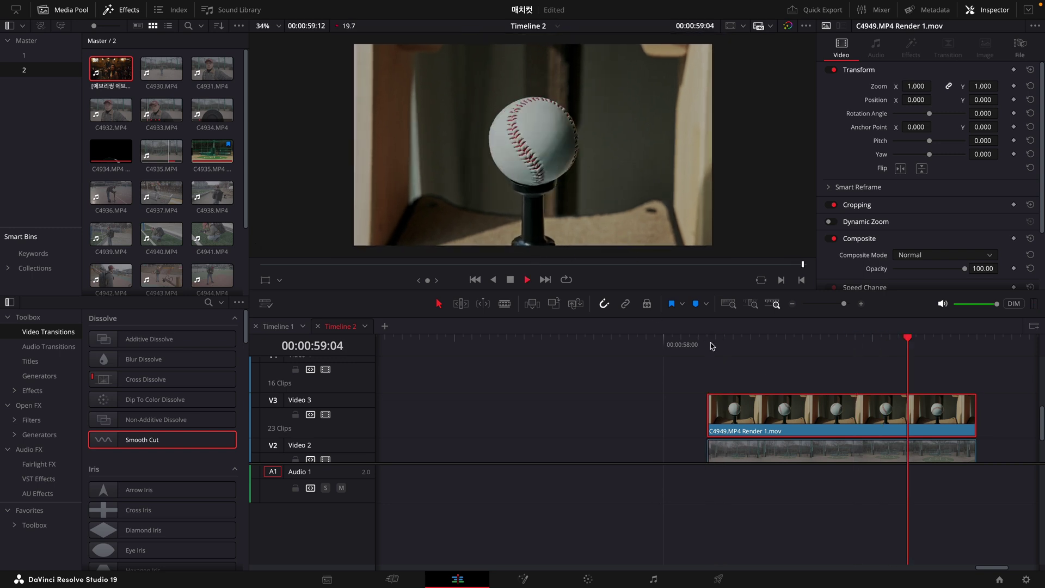
left_click(710, 346)
left_click_drag(711, 346, 803, 343)
Step: Mask the baseball in C4949.MP4 Render 1.mov on the Color page with two Magic Mask object strokes at Better quality
left_click(588, 579)
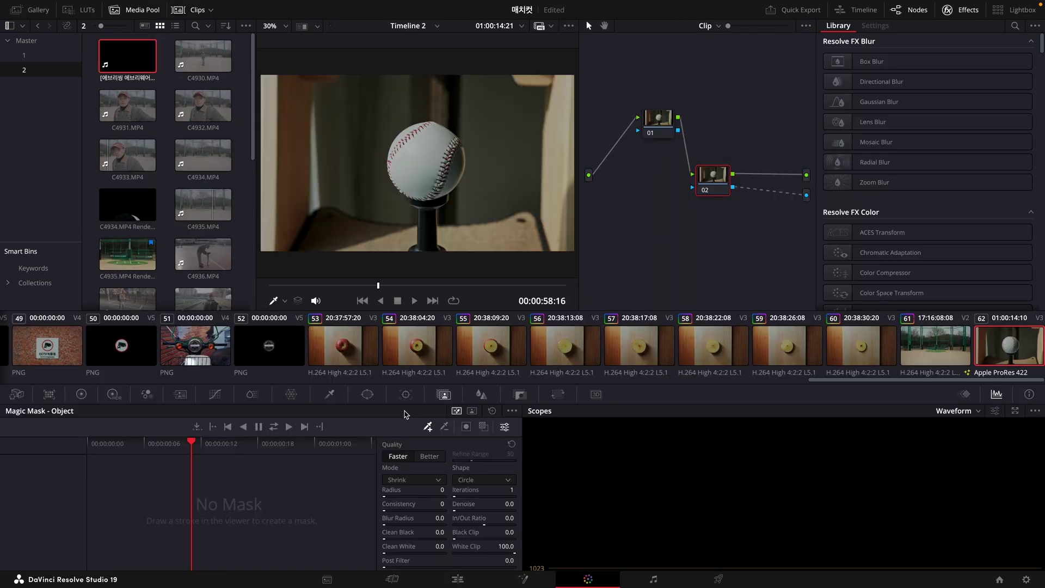
left_click(429, 456)
mouse_move(439, 151)
left_mouse_down()
mouse_move(407, 174)
mouse_move(448, 176)
left_mouse_up()
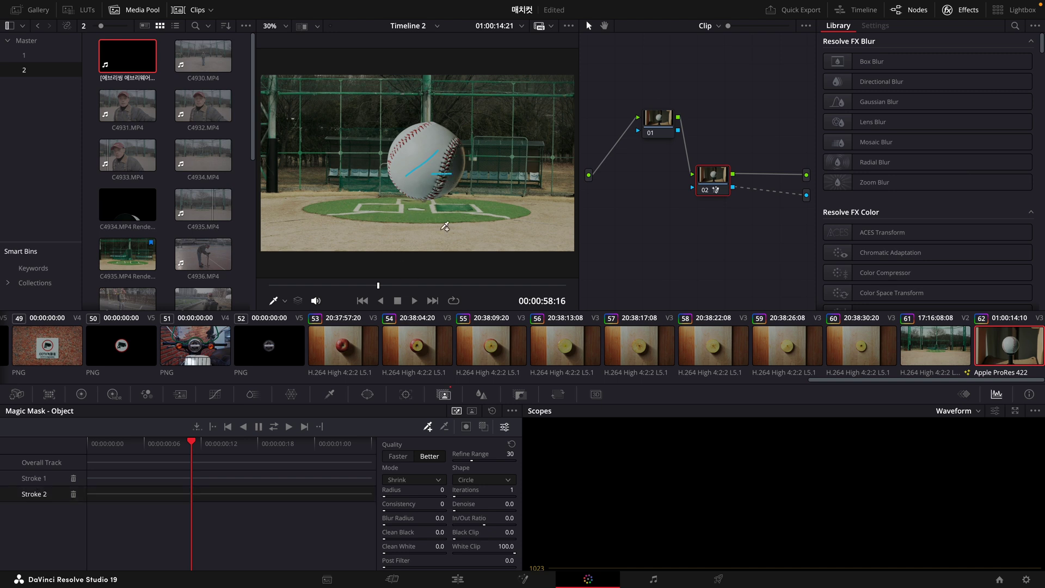
Step: Return to the Edit page and play the zoom animation of the first C4935.MP4 background clip from 00:00:58:05
left_click(486, 578)
key("space")
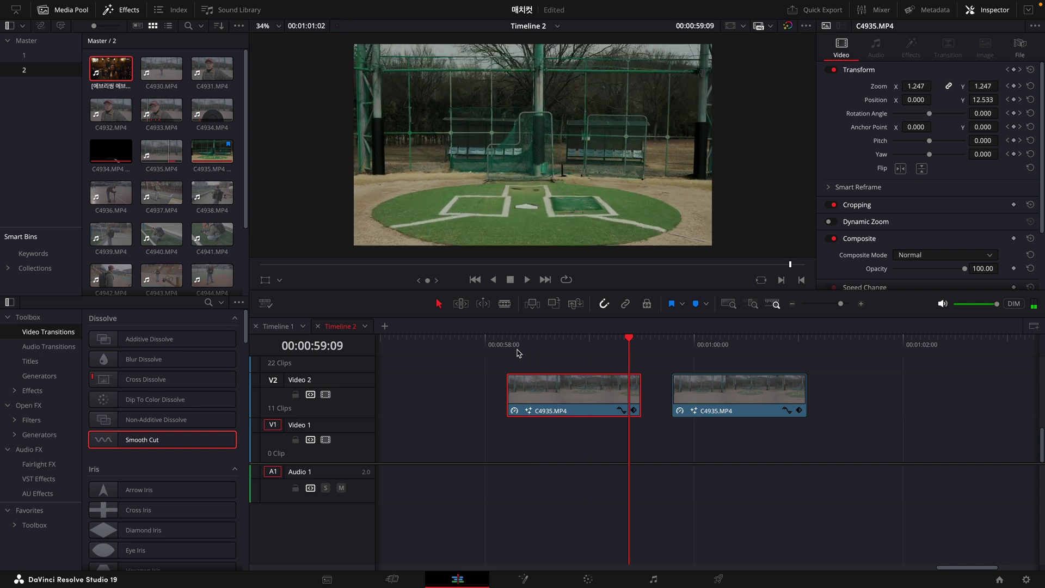
left_click(509, 344)
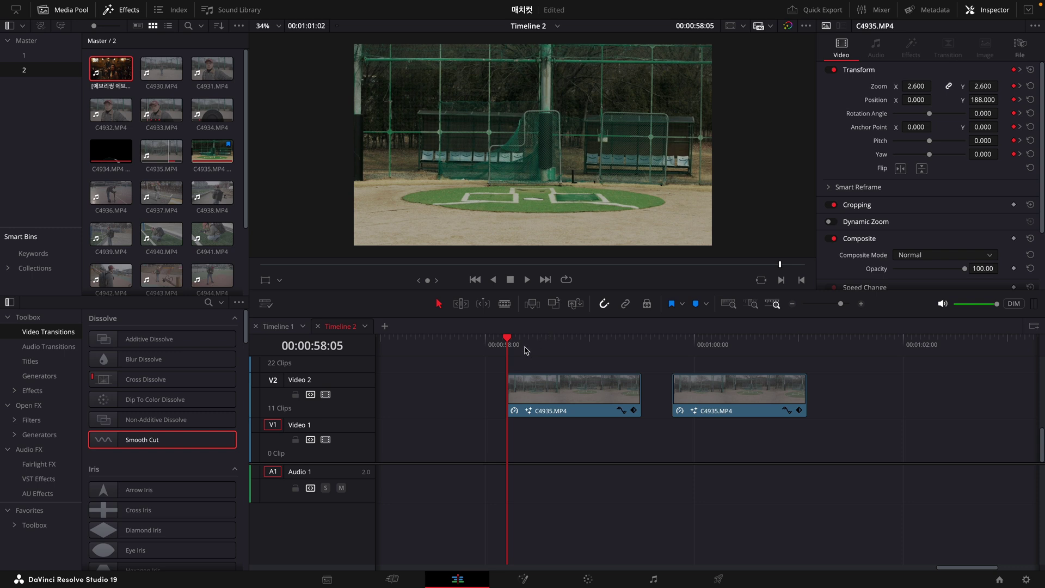
left_click(544, 392)
key("space")
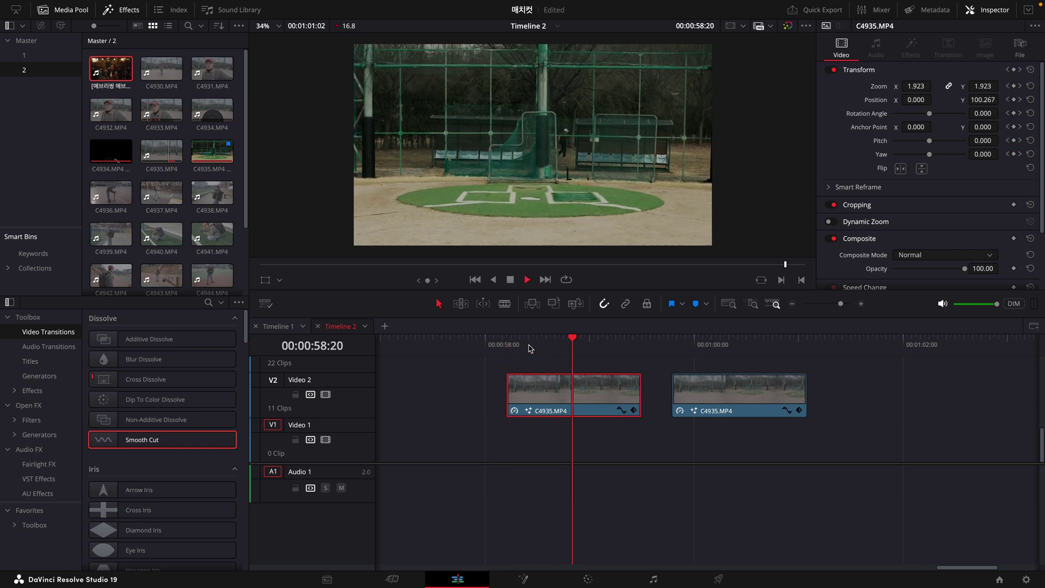
left_click_drag(525, 344, 516, 344)
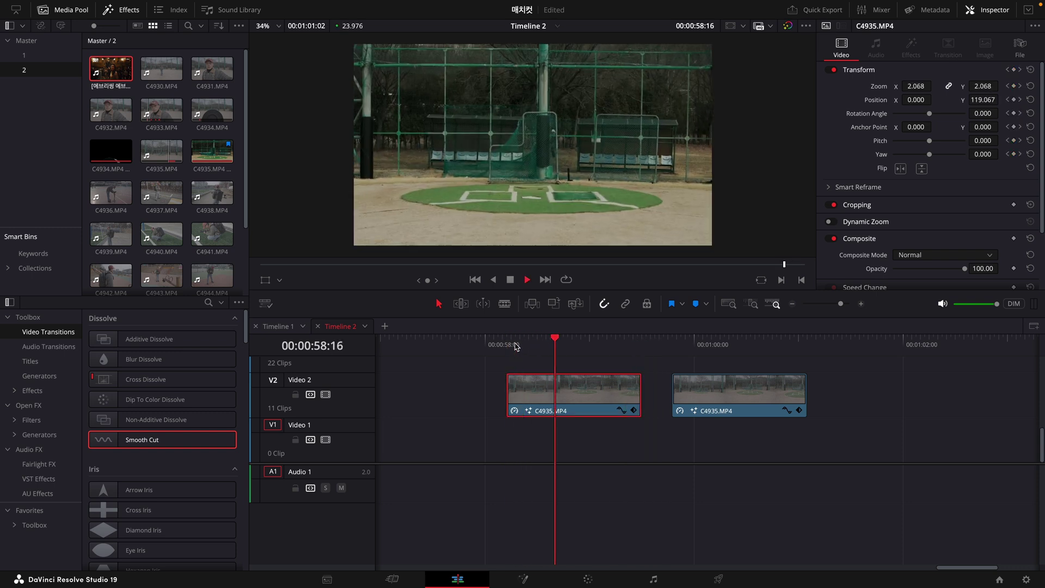
Step: Remove the zoom and position animation from the second C4935.MP4 background clip on Video 2
key("space")
left_click(523, 579)
key("shift+4")
left_click(682, 347)
left_click(709, 397)
right_click(708, 397)
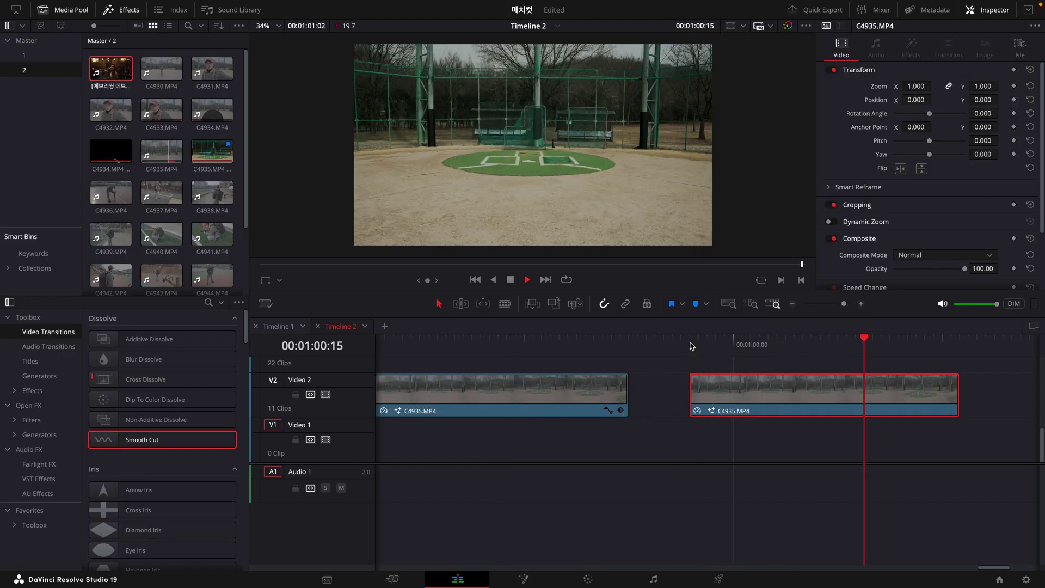
Step: Play the second C4935.MP4 clip from its start without the zoom animation
left_click(690, 346)
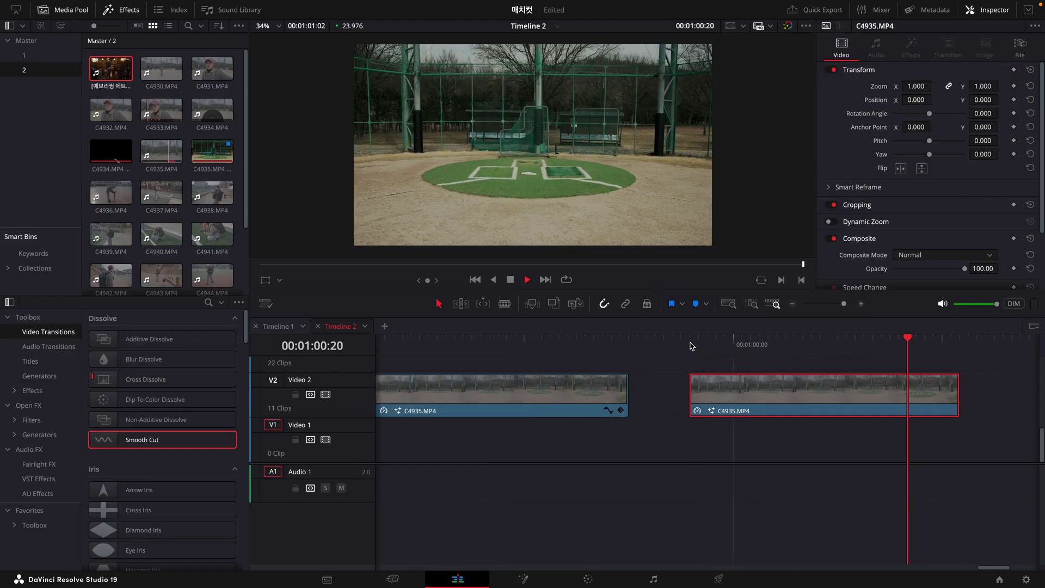
left_click(691, 347)
key("space")
key("space")
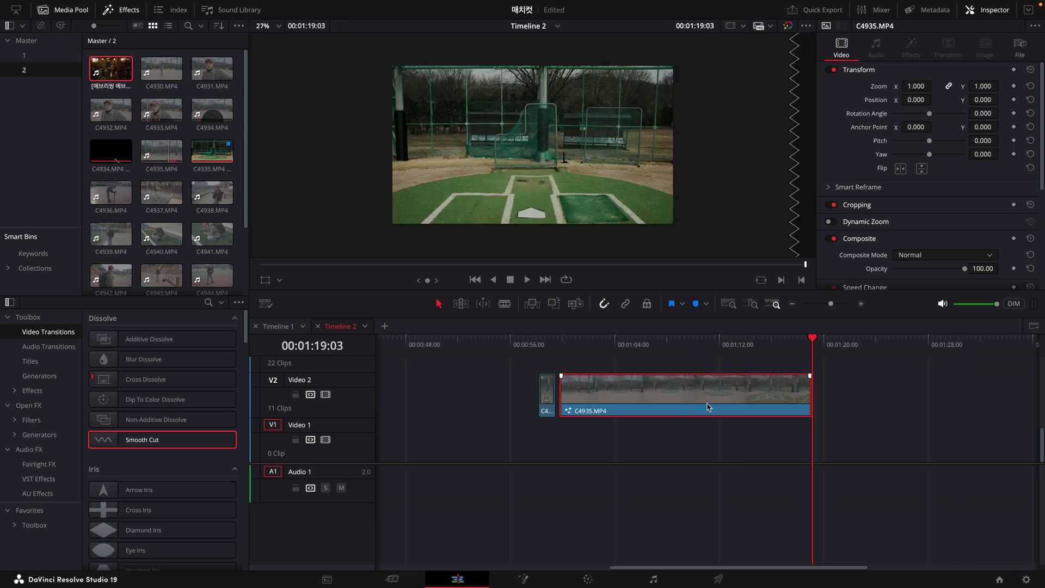
Step: Keyframe the second C4935.MP4 clip's Transform at 00:01:19:03 and at 00:00:59:19, with Zoom 2.510 and Position Y 145.000 at the start
left_click(1014, 70)
key("Up")
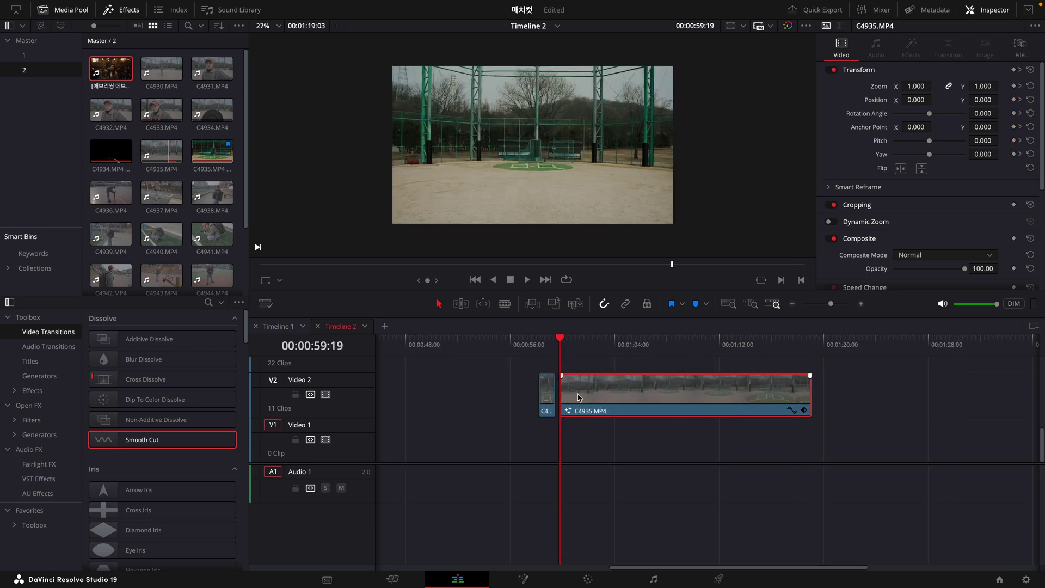
key("Down")
left_click(561, 337)
left_click_drag(916, 87, 1002, 99)
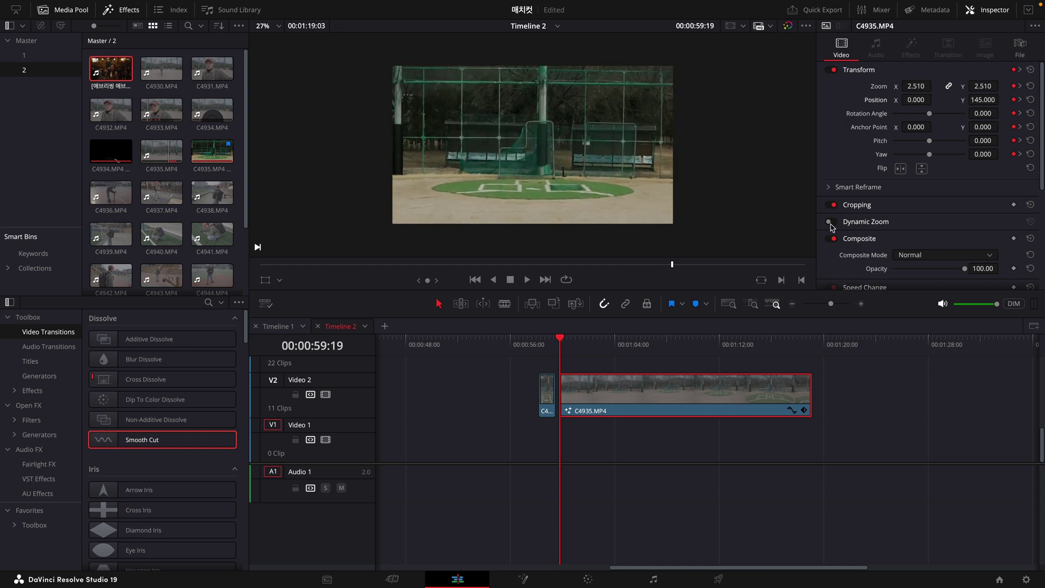
Step: Scrub through the keyframed zoom of the second C4935.MP4 clip from 00:00:59:19
left_click(571, 342)
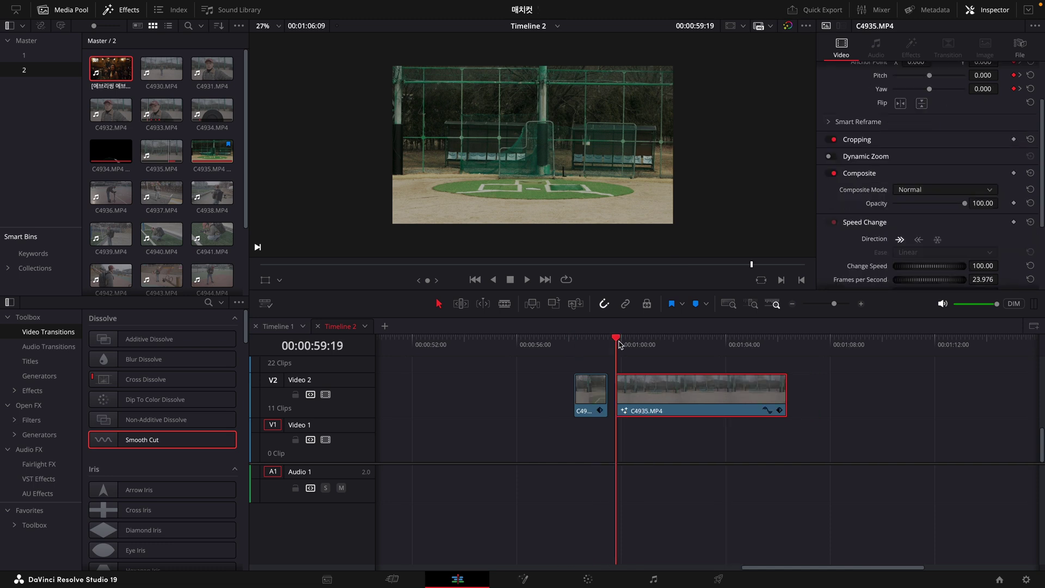
left_click_drag(618, 344, 779, 349)
left_click_drag(658, 349, 755, 349)
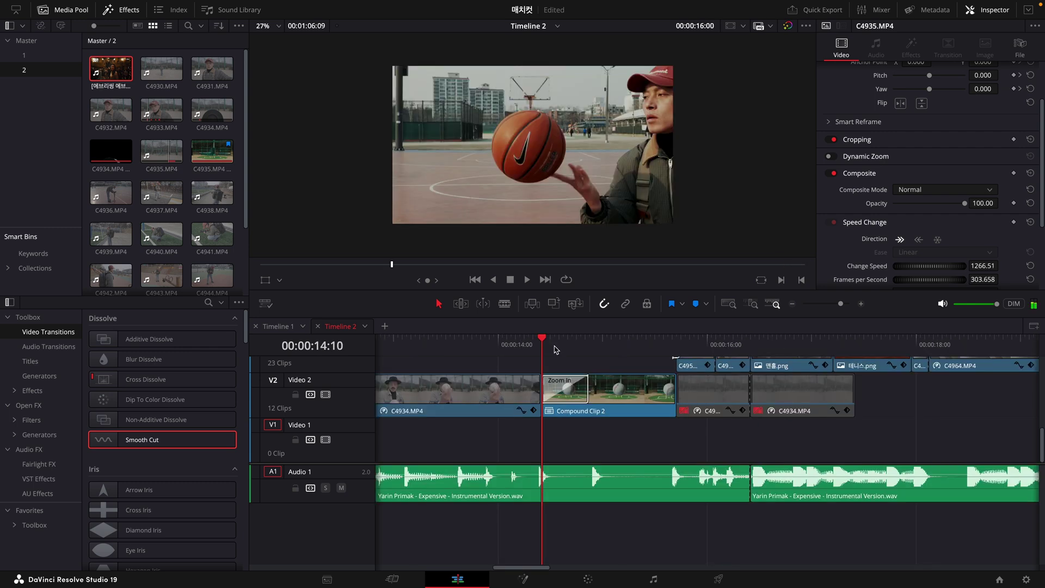
Step: Play the Zoom In transition and the baseball composite in Compound Clip 2 from 00:00:14:10
key("space")
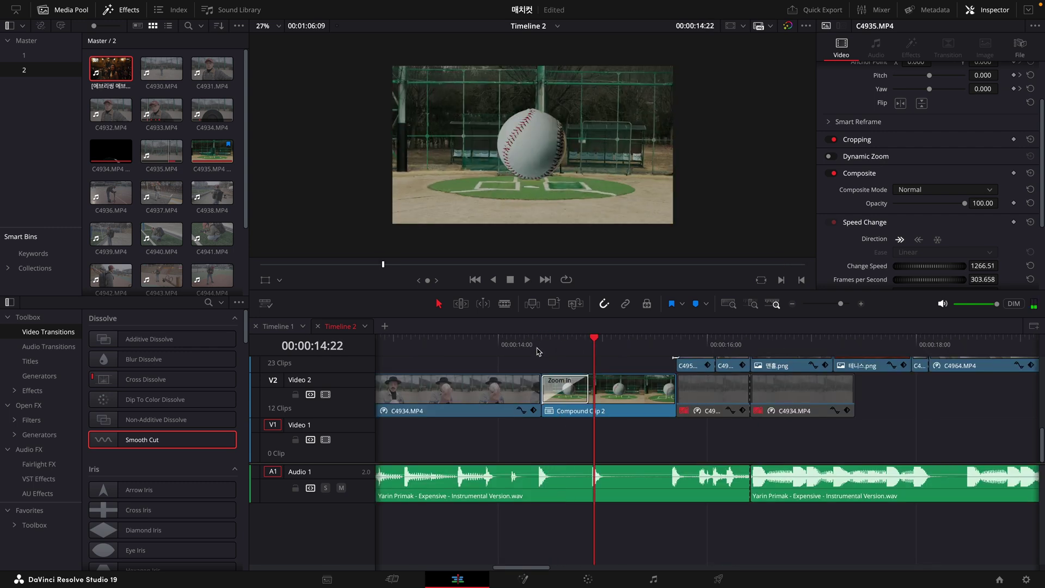
key("space")
left_click(543, 347)
key("space")
scroll(618, 345, "up", 2)
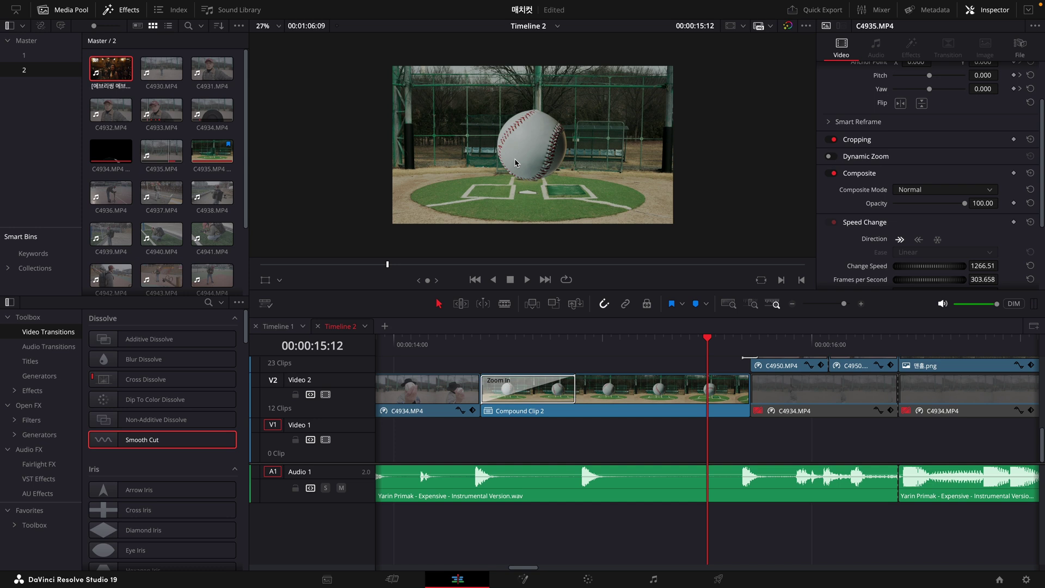
Step: Examine the Brightness Flash transition from the baseball in Compound Clip 2 to the basketball clip C4950.MP4 on Video 3
left_click(726, 347)
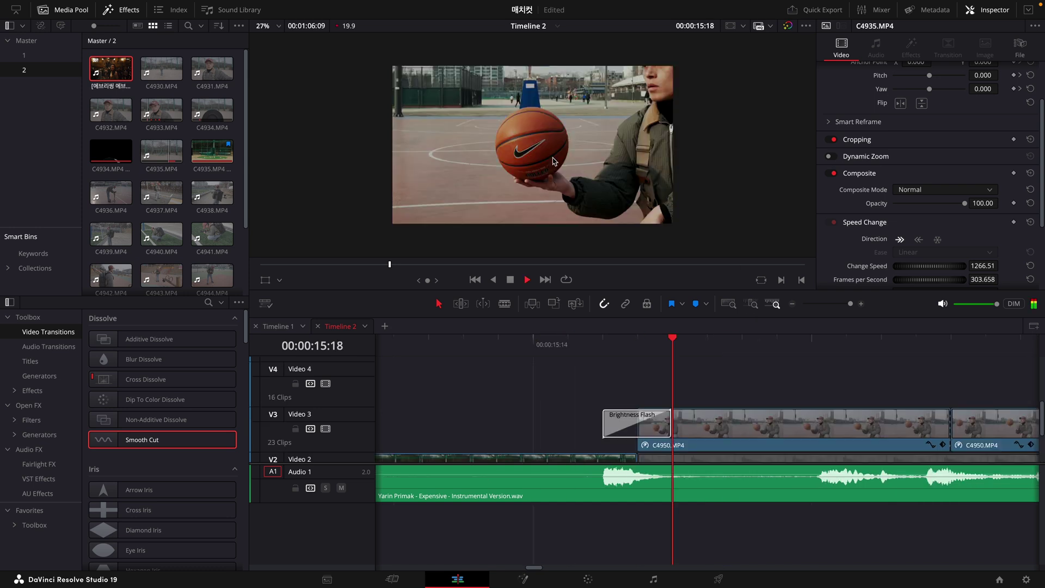
key("Right")
mouse_move(602, 346)
left_mouse_down()
mouse_move(567, 346)
mouse_move(601, 347)
left_mouse_up()
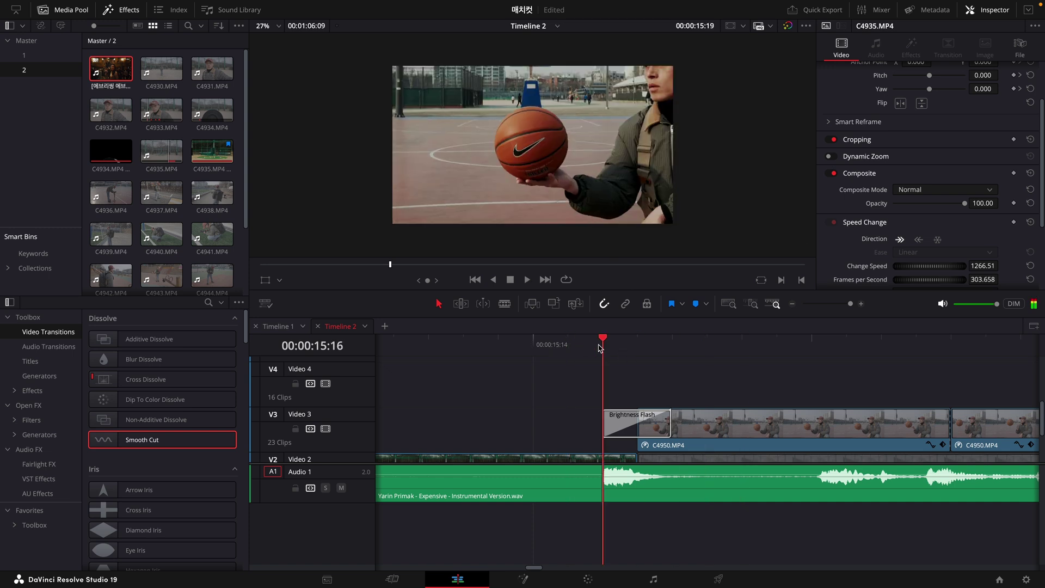
left_click(635, 426)
left_click(499, 346)
key("space")
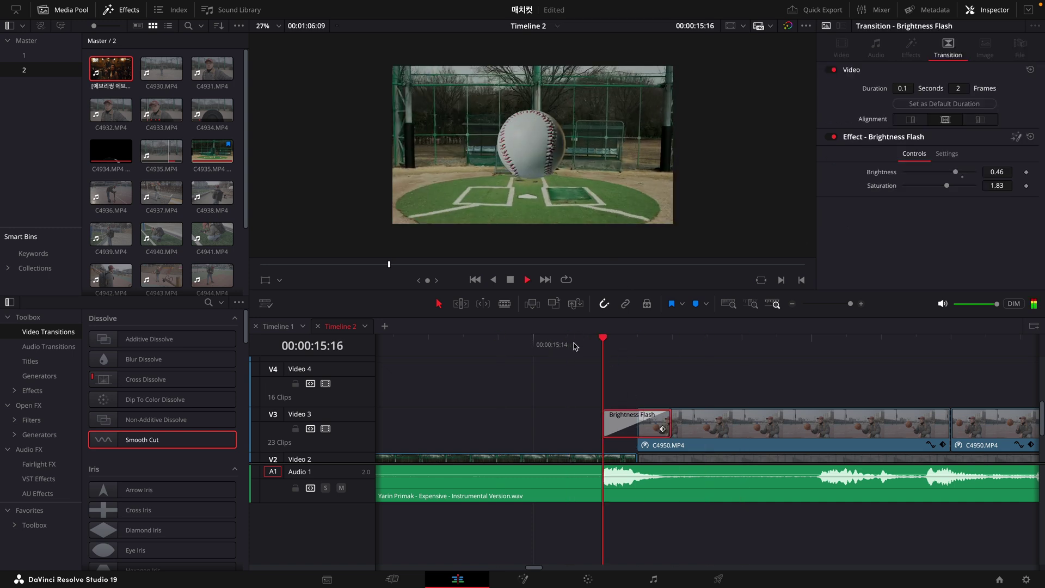
left_click(463, 348)
key("space")
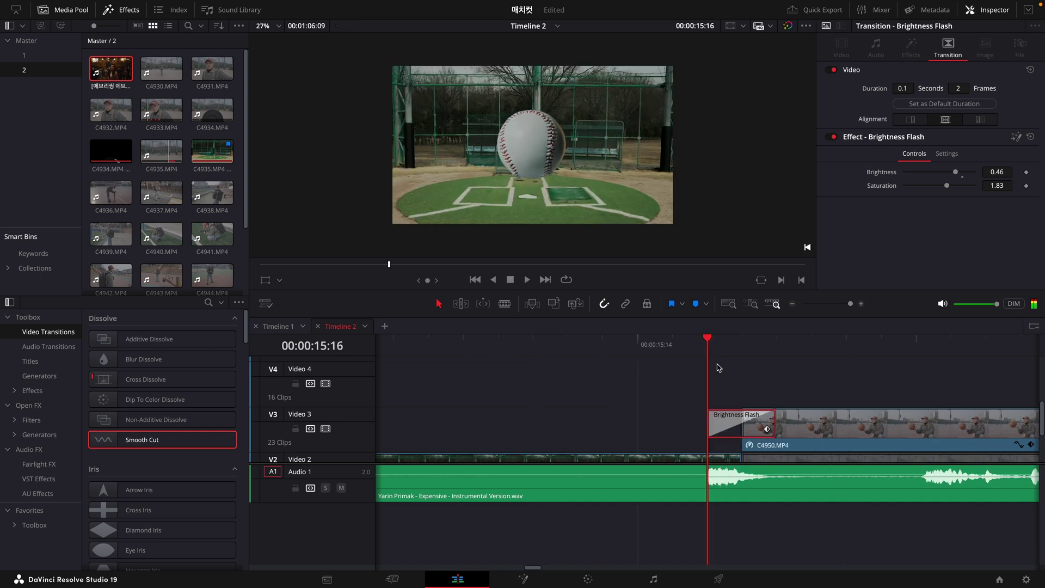
key("space")
key("super+minus")
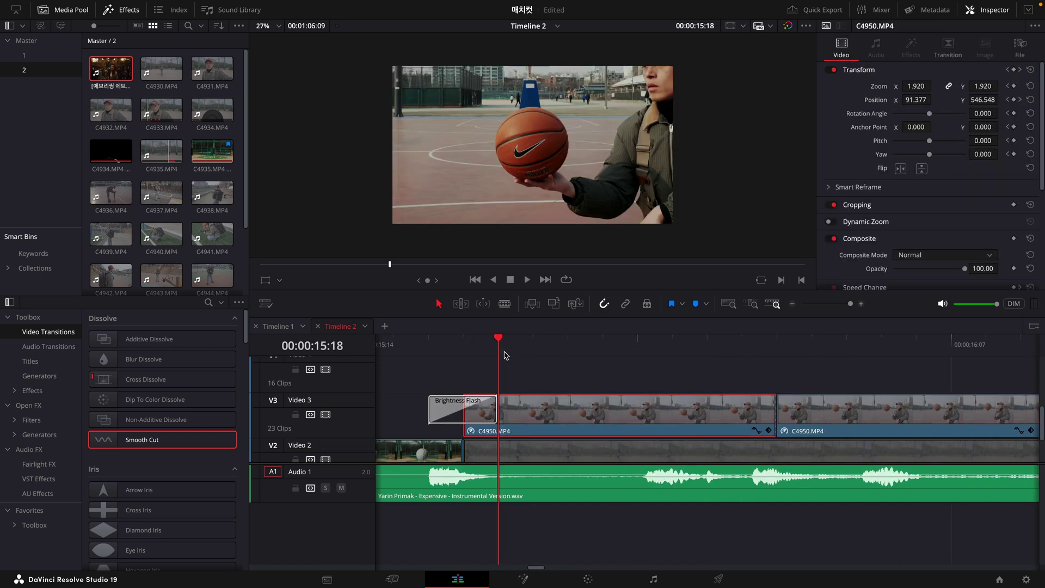
Step: Step frame by frame through C4950.MP4 from 00:00:15:18 to examine the Position keyframes that keep the basketball centred
key("Right")
key("Right")
key("Left")
key("Left")
key("Right")
key("Right")
key("Right")
key("Right")
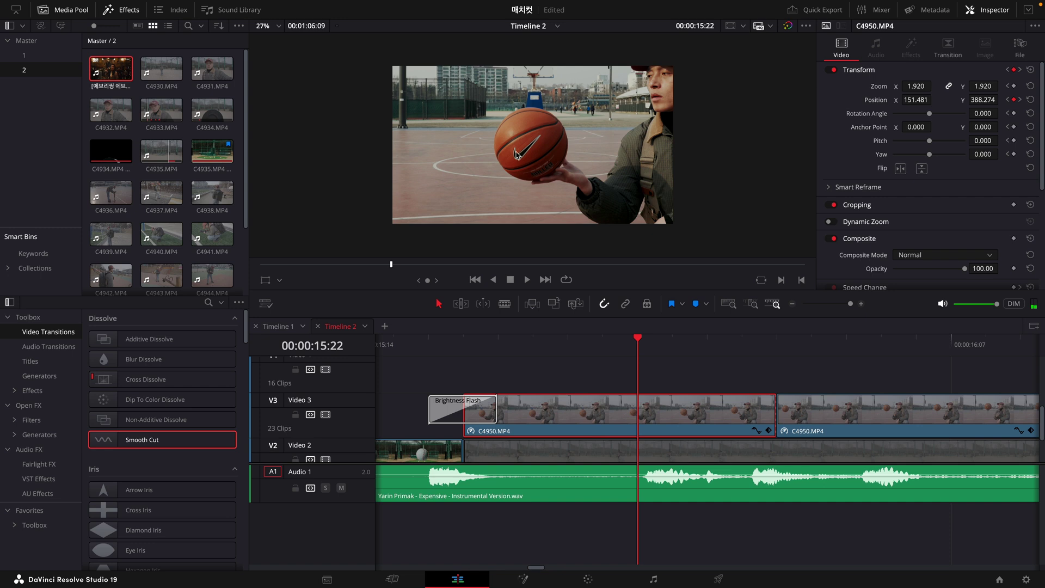
key("Right")
key("Right")
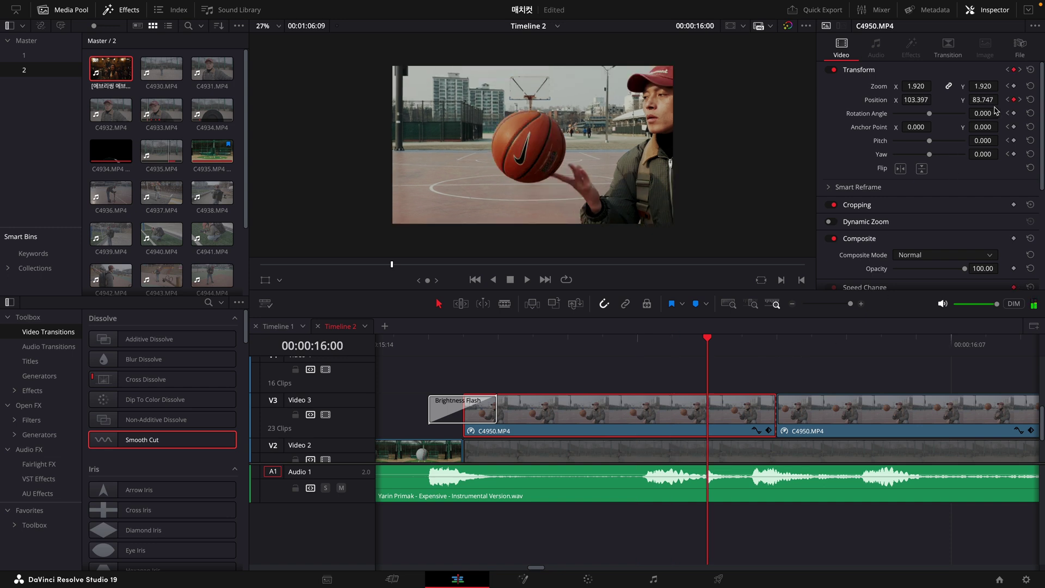
key("Right")
key("Right")
key("Right")
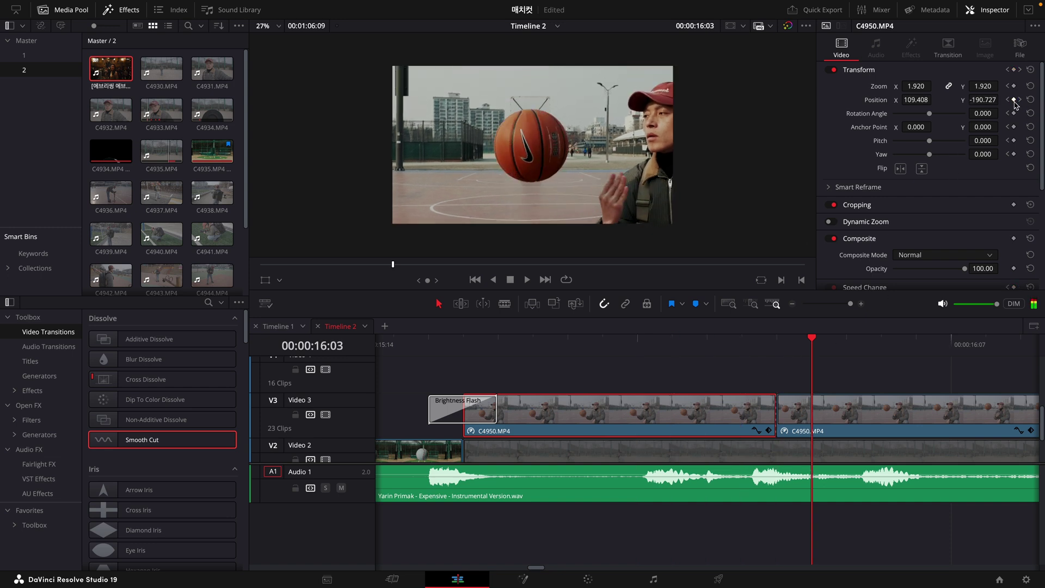
key("Left")
key("Left")
key("Left")
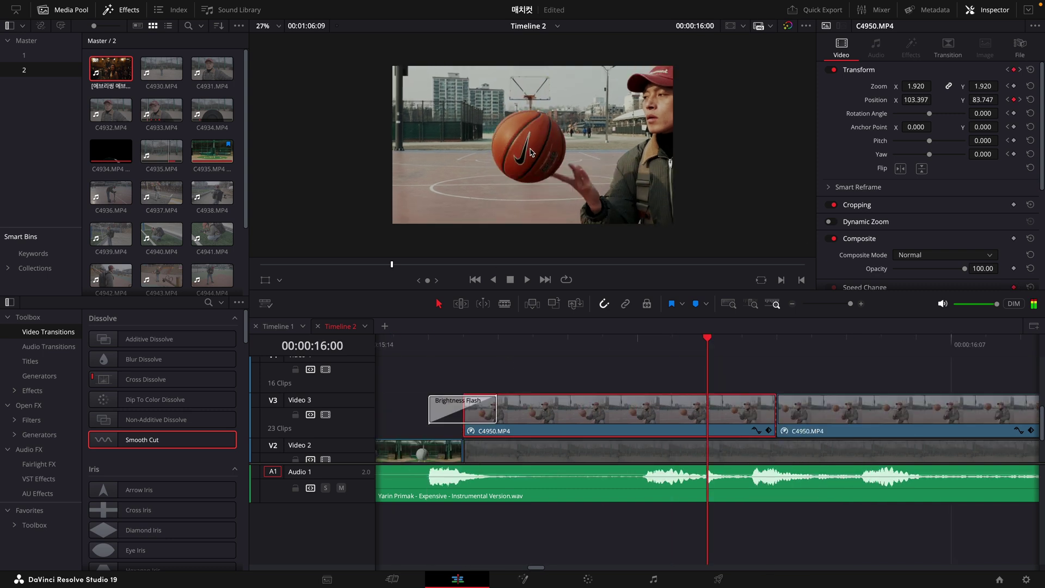
key("Right")
key("Right")
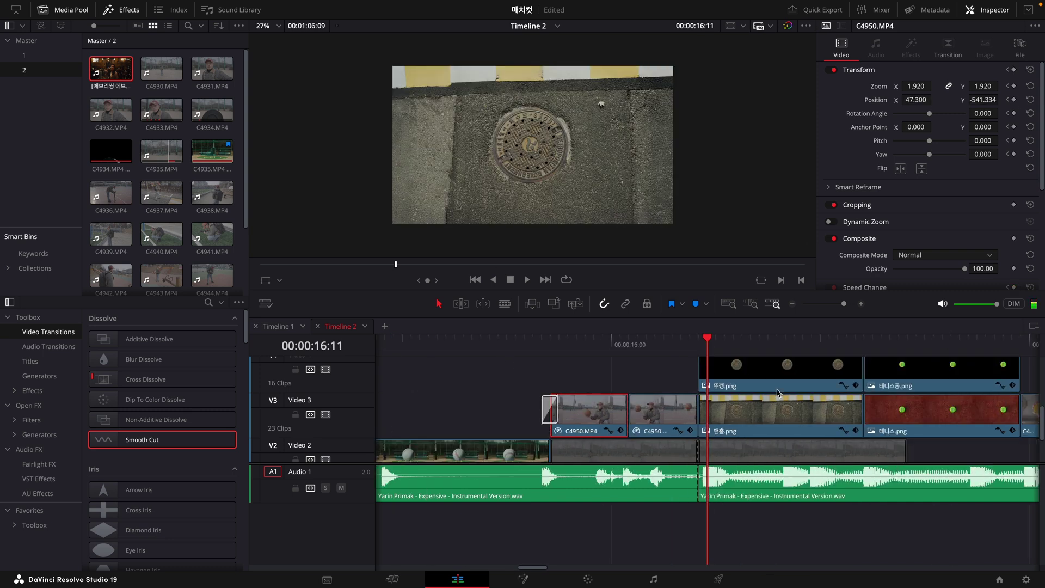
Step: Disable and re-enable the 뚜껑.png and 맨홀.png layers at 00:00:16:10 to compare the manhole cover and its background
left_click(753, 381)
key("Left")
key("ctrl+equal")
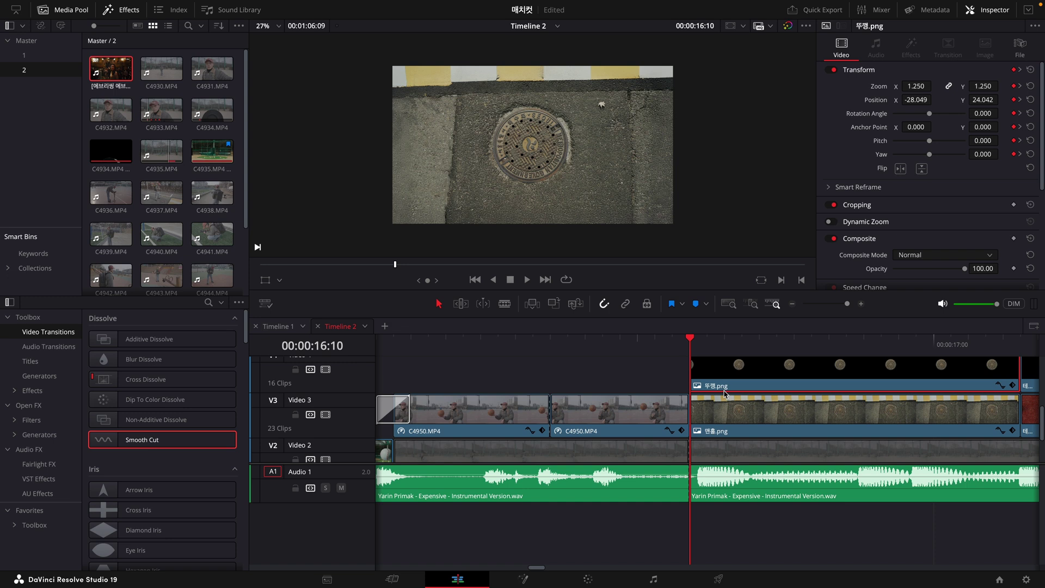
key("ctrl+minus")
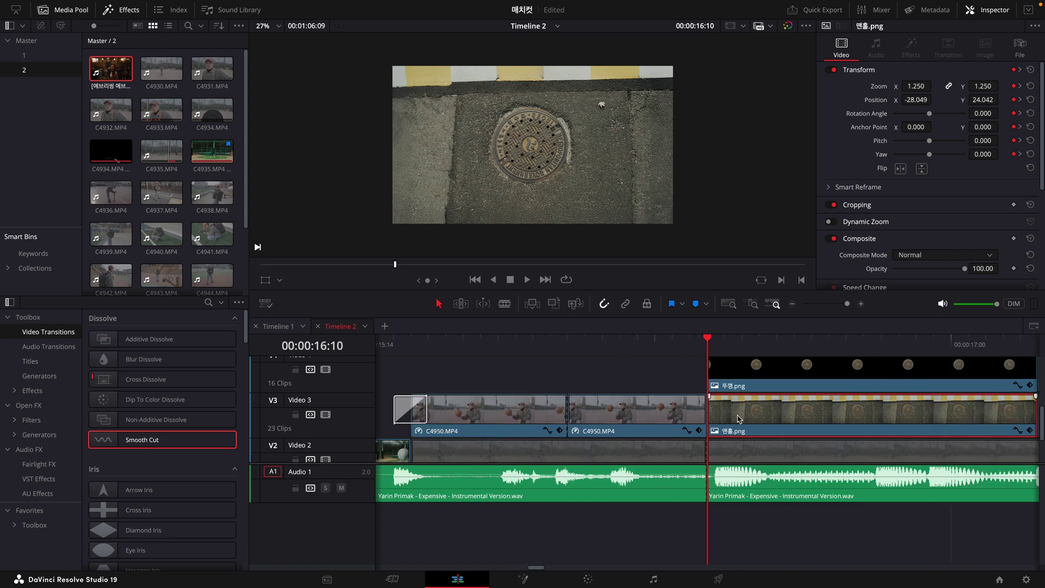
left_click(758, 413)
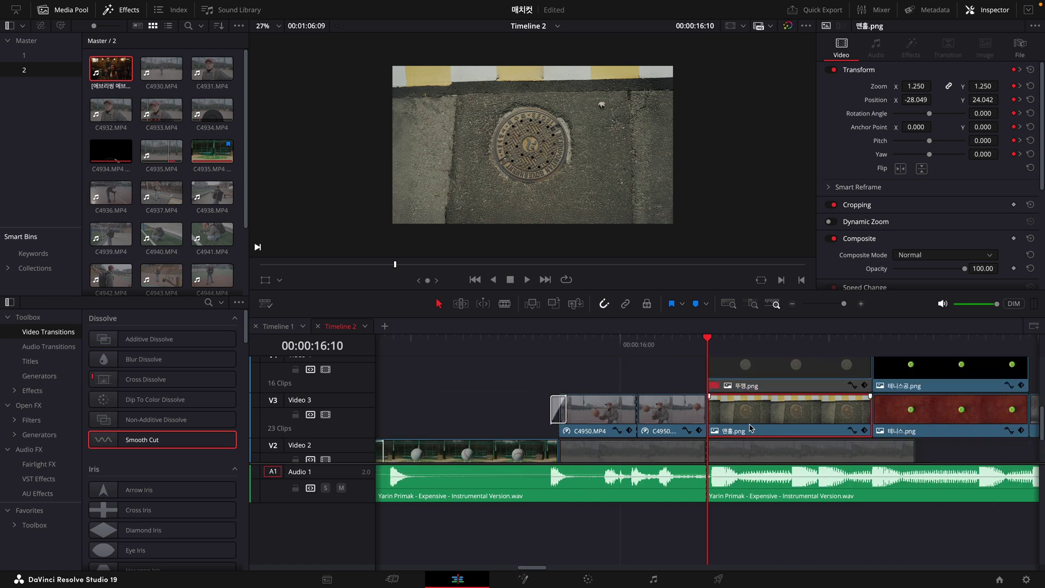
key("ctrl+s")
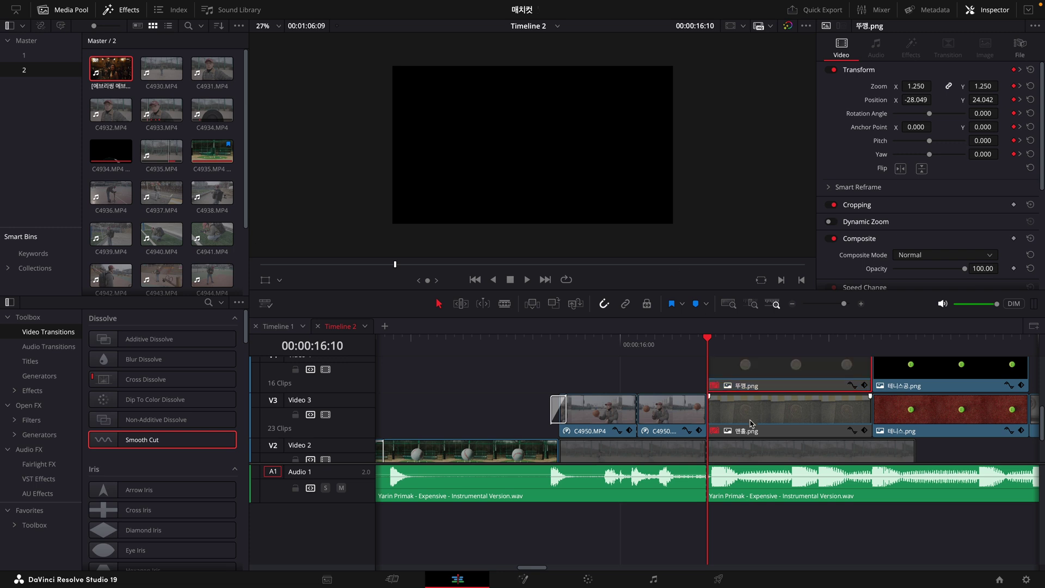
key("ctrl+shift+z")
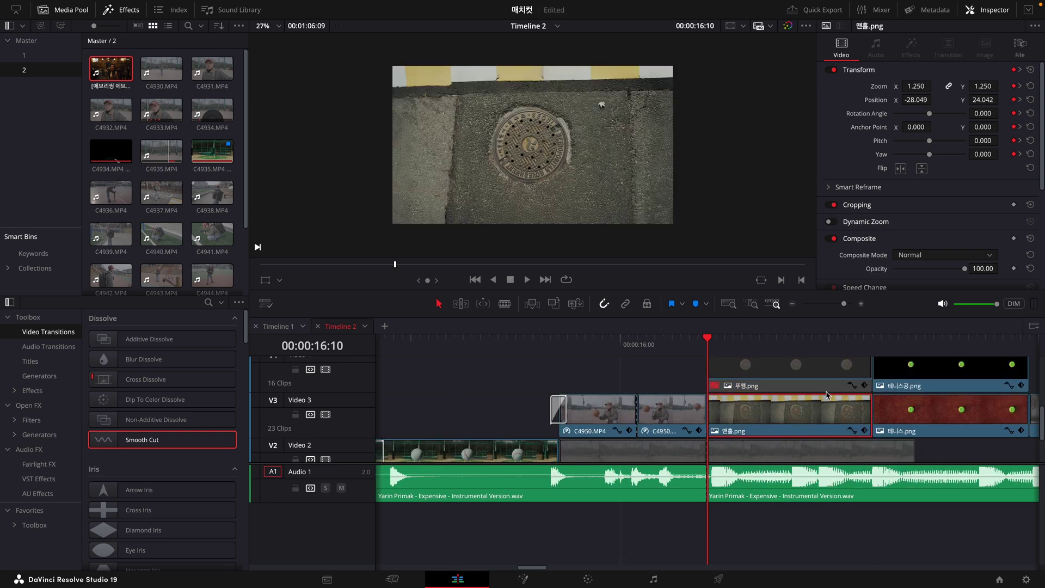
left_click(797, 377)
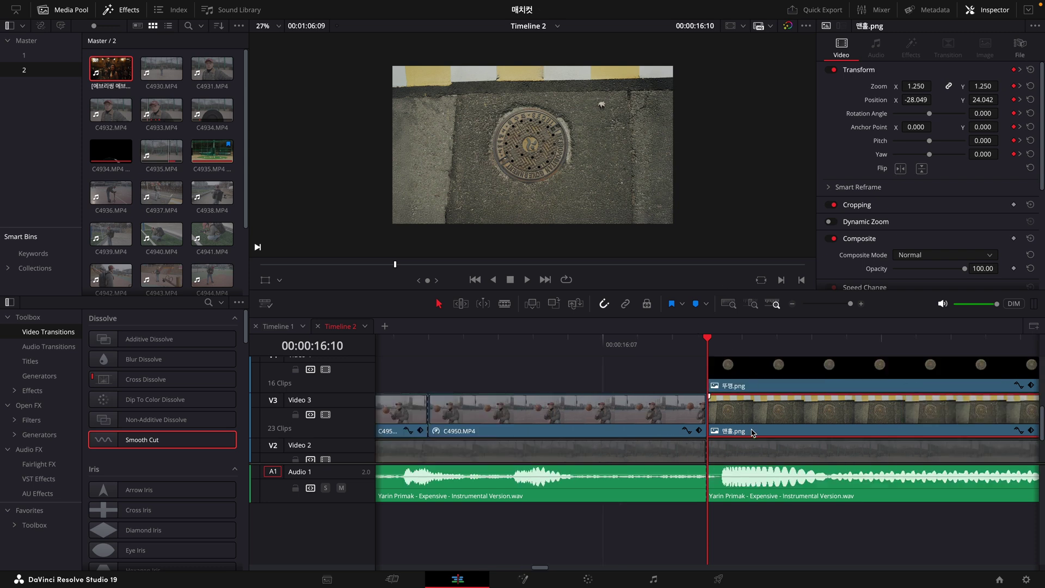
key("super+minus")
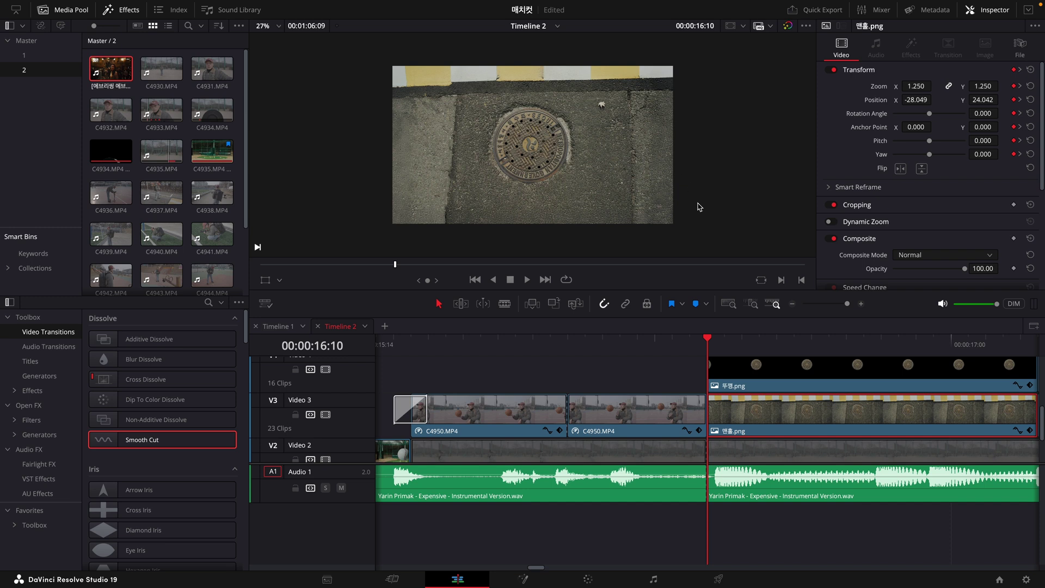
Step: Step through the 뚜껑.png layer from 00:00:16:10 to 00:00:16:14 to examine its Rotation Angle keyframes
left_click(745, 361)
scroll(743, 360, "up", 2)
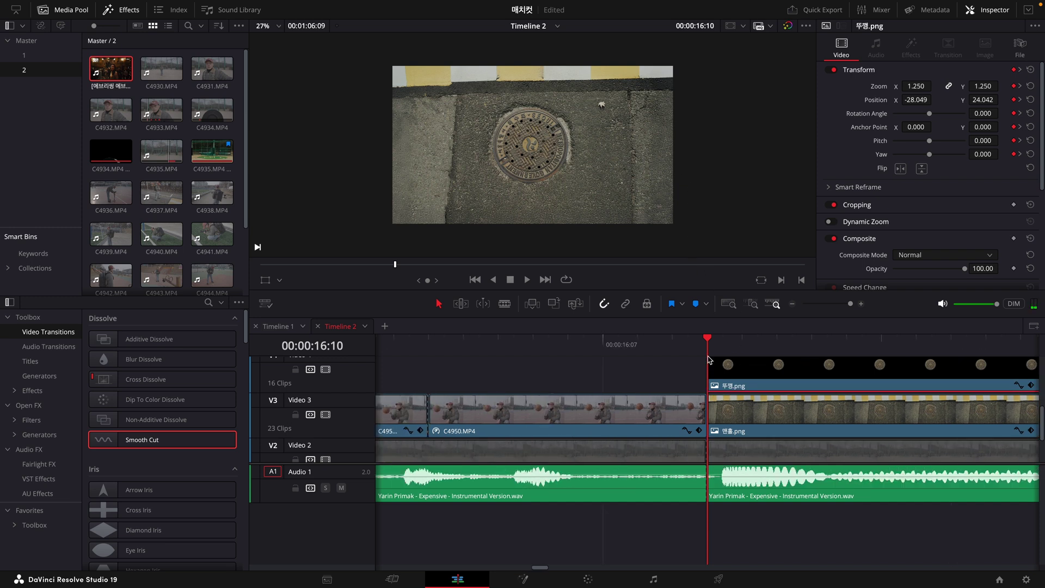
key("space")
key("super+minus")
left_click(514, 350)
left_click(518, 349)
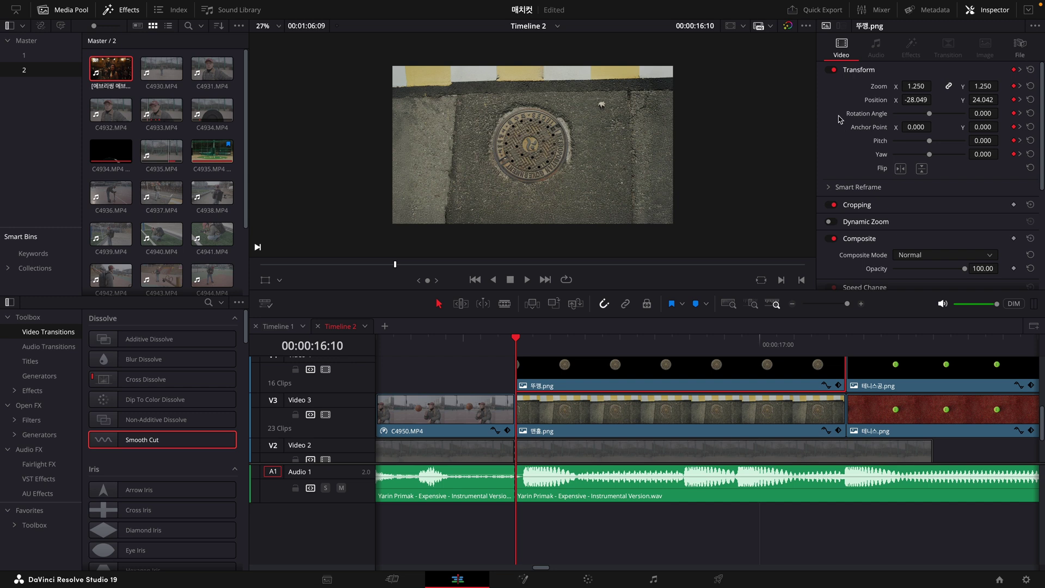
key("Right")
key("Right")
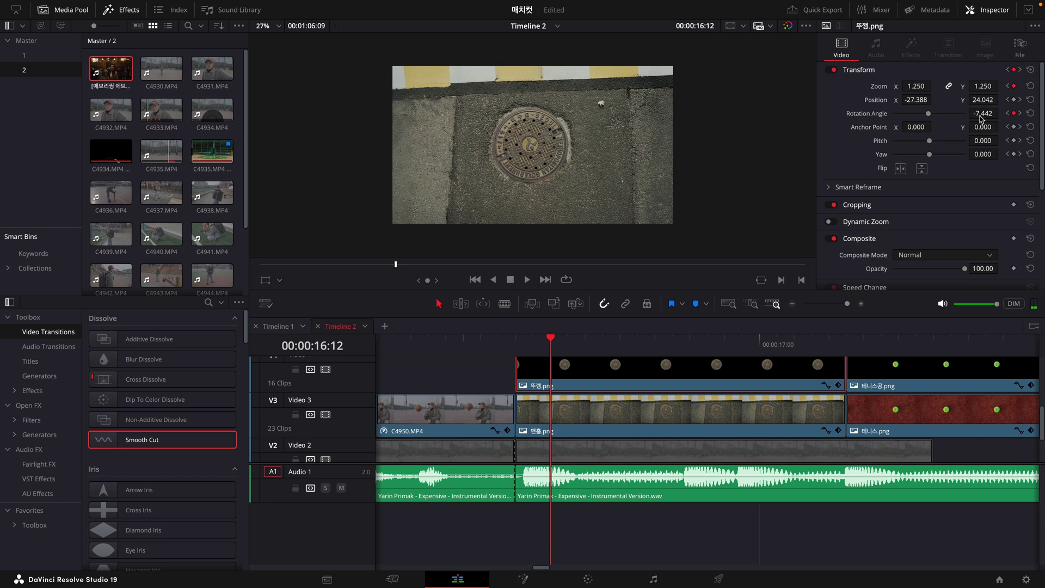
key("Right")
key("Right")
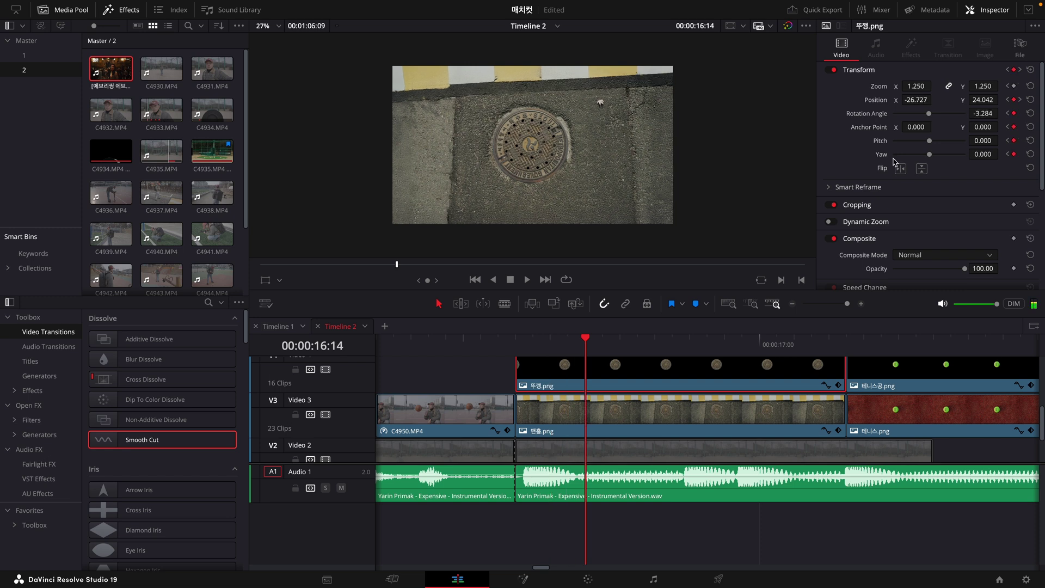
Step: Play the rotating manhole cover and the cuts from the basketball through to the tennis ball
key("Up")
key("space")
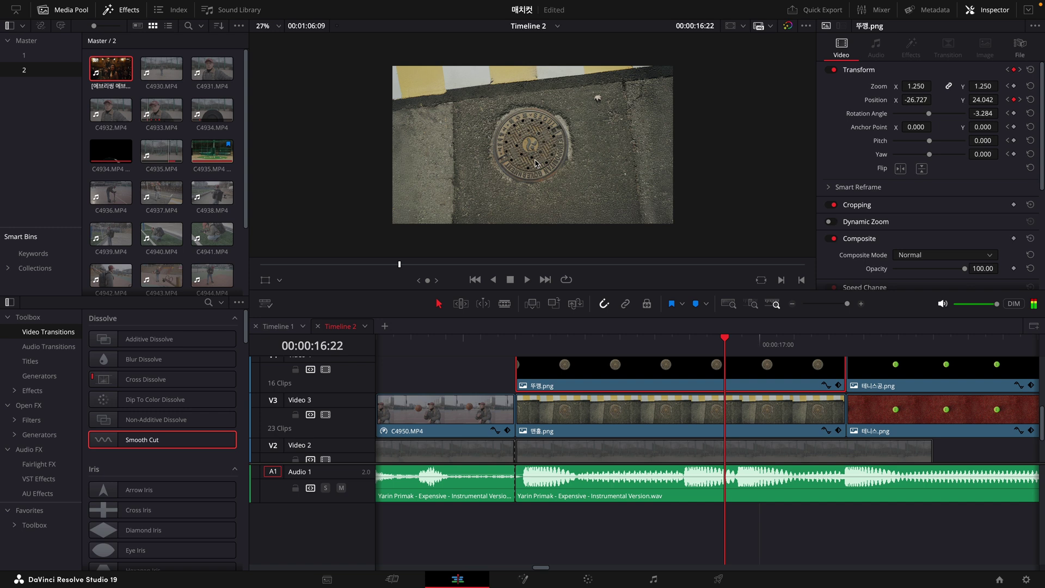
left_click(487, 347)
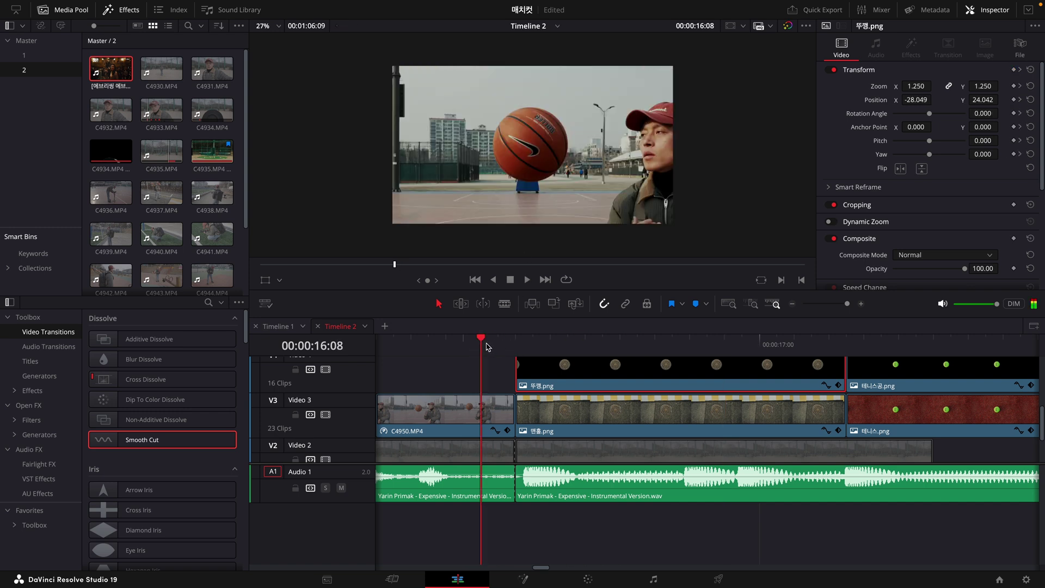
key("space")
key("space")
key("super+minus")
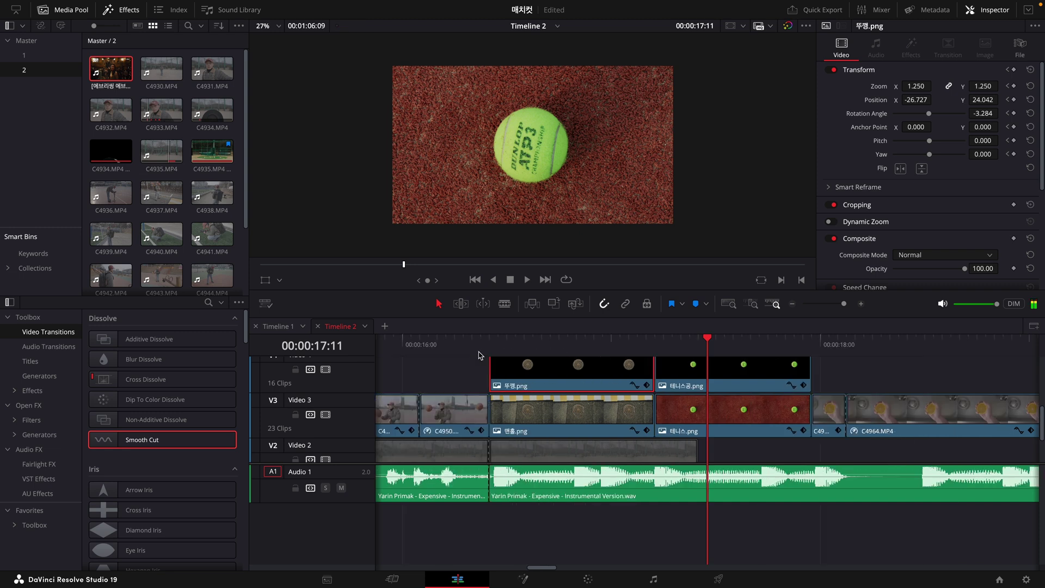
Step: Examine the Rotation Angle keyframes at the start and end of the 맨홀.png background clip on Video 3
left_click(489, 344)
left_click_drag(489, 344, 482, 345)
left_click(533, 410)
left_click(491, 344)
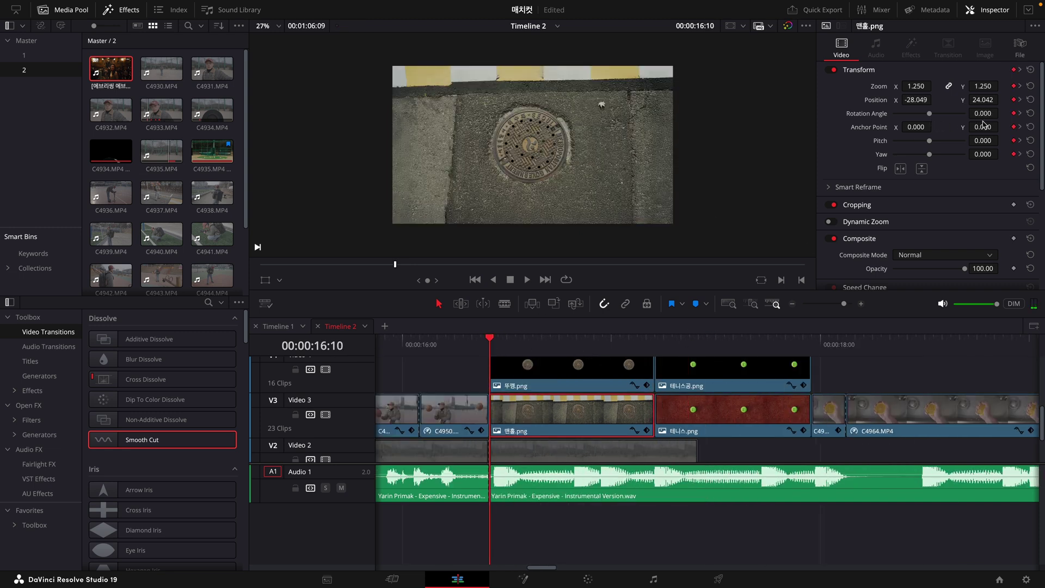
key("Down")
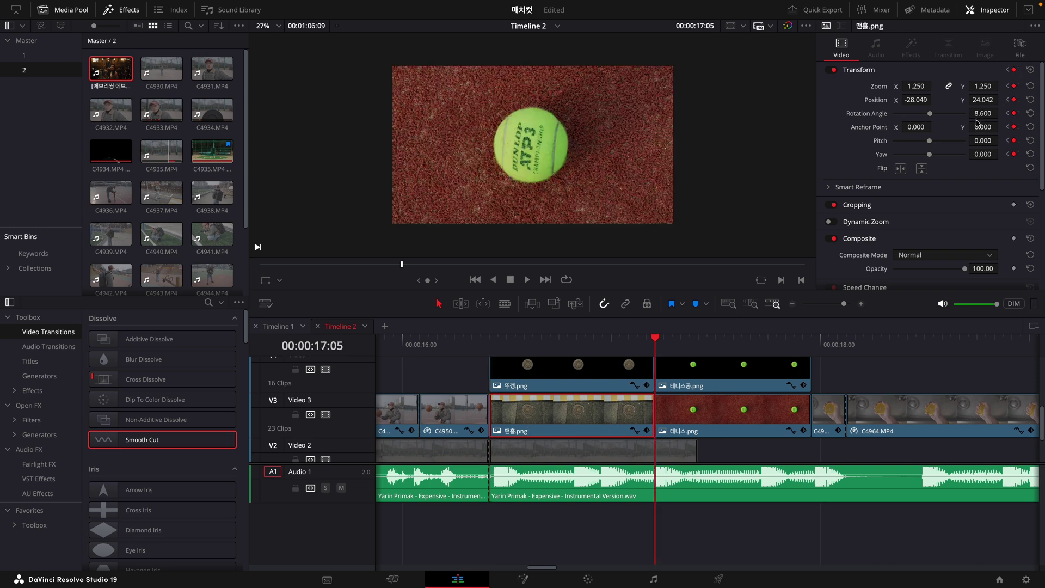
Step: Disable and re-enable the 테니스.png and 테니스공.png layers at 00:00:17:05 to compare the tennis ball and its court background
left_click(492, 340)
key("space")
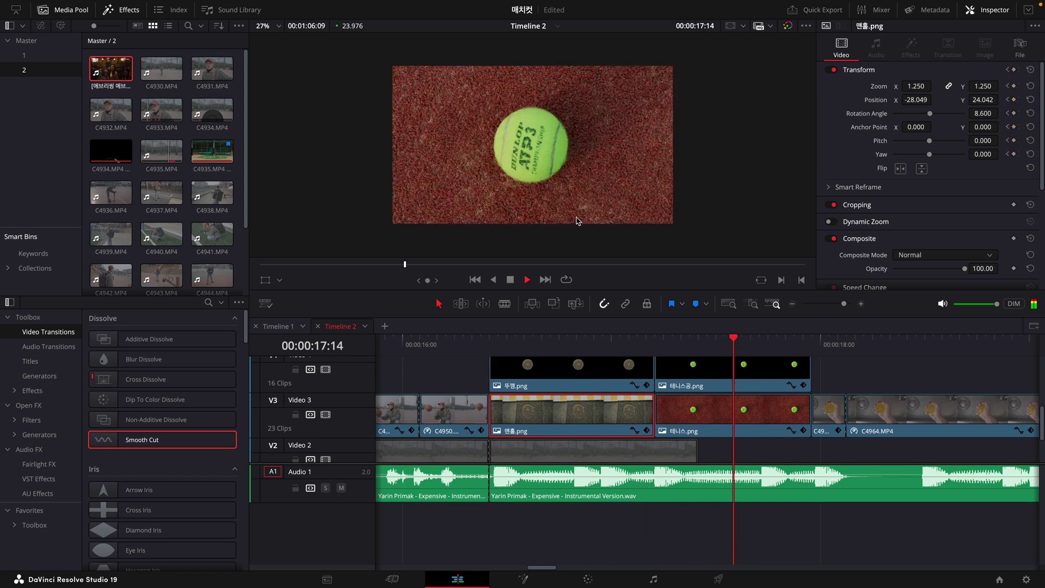
left_click(657, 341)
left_click(713, 417)
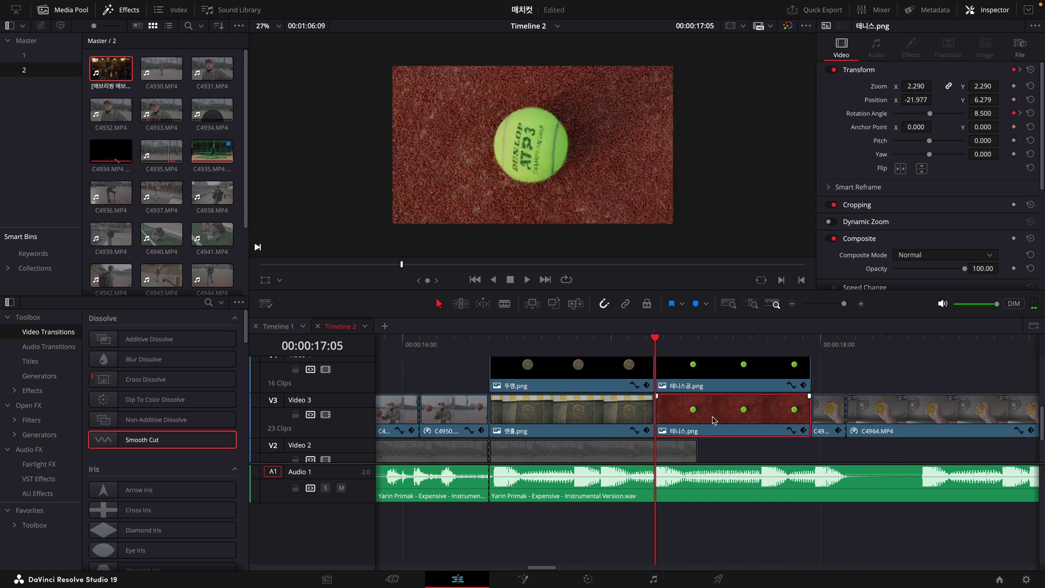
key("d")
left_click(729, 380)
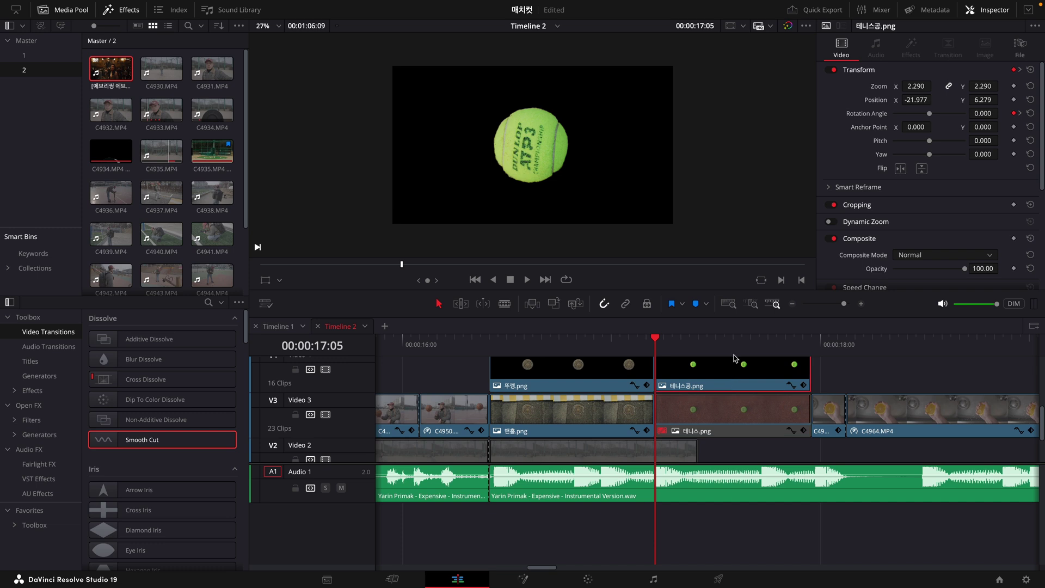
left_click(721, 414)
key("d")
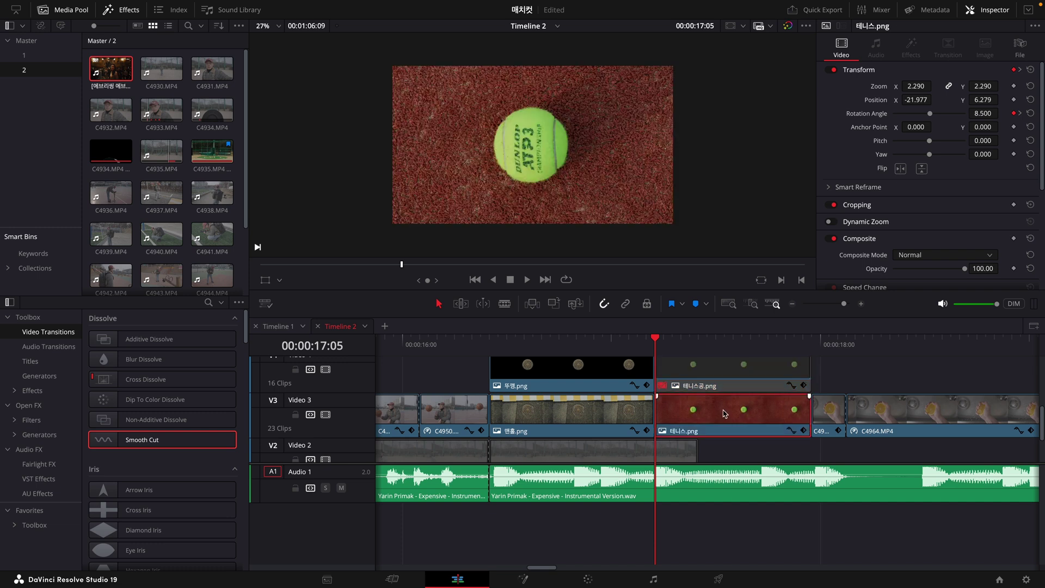
left_click(725, 376)
key("d")
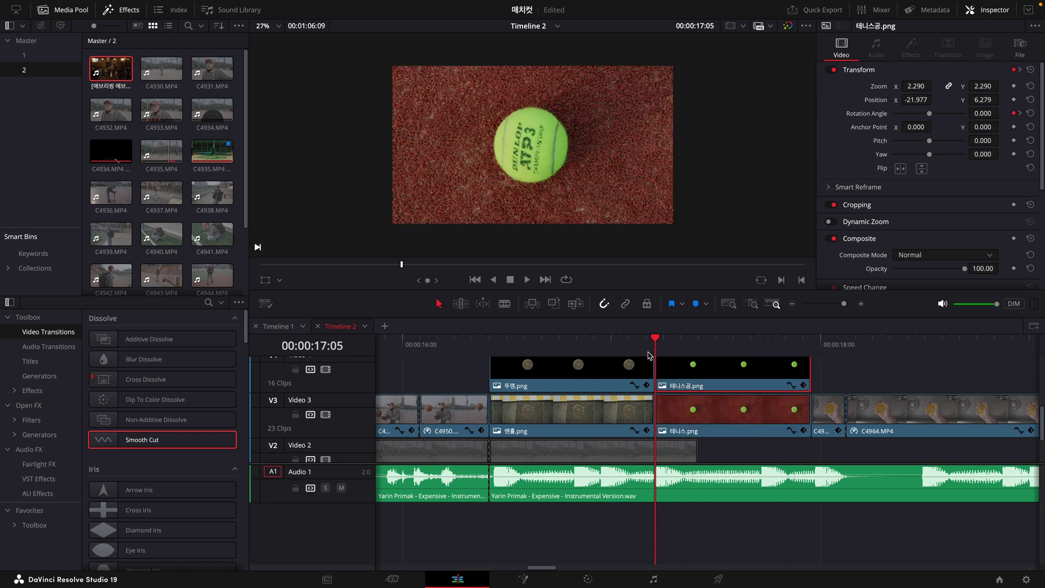
Step: Play the tennis ball shot and examine the Rotation Angle keyframes at the start and end of the 테니스.png clip on Video 3
key("/")
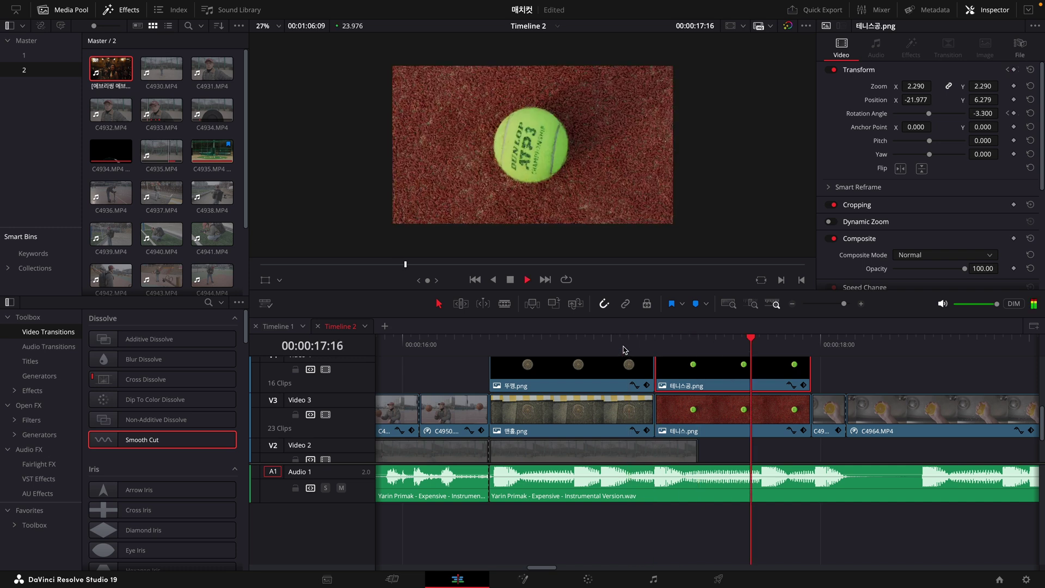
key("space")
left_click(750, 410)
left_click(655, 346)
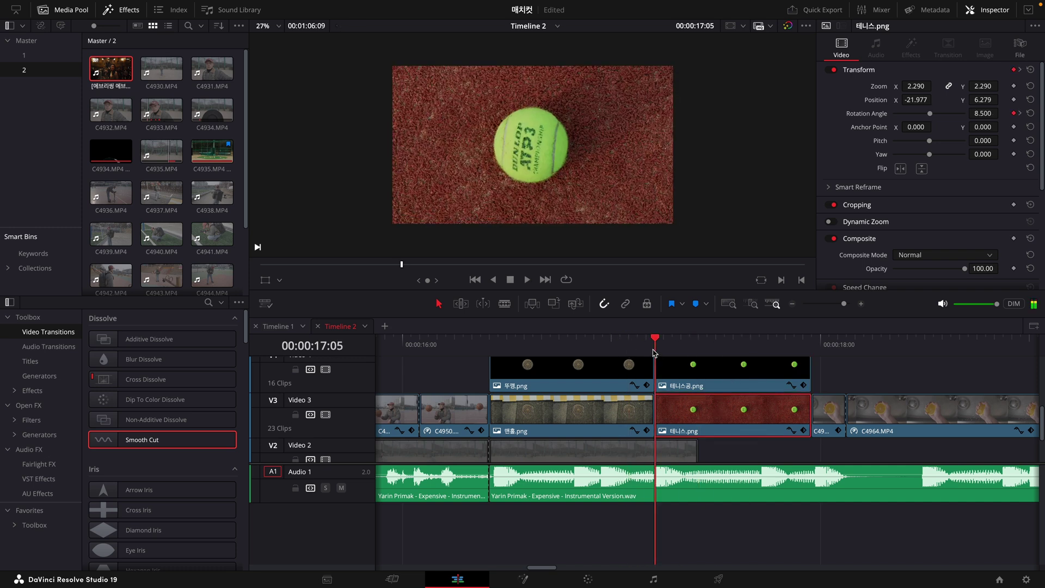
left_click(803, 349)
left_click(656, 349)
Step: Step back and forth across the cut at 00:00:17:23 to compare the tennis ball with the halved orange
left_click(812, 349)
left_click(550, 343)
left_click(579, 346)
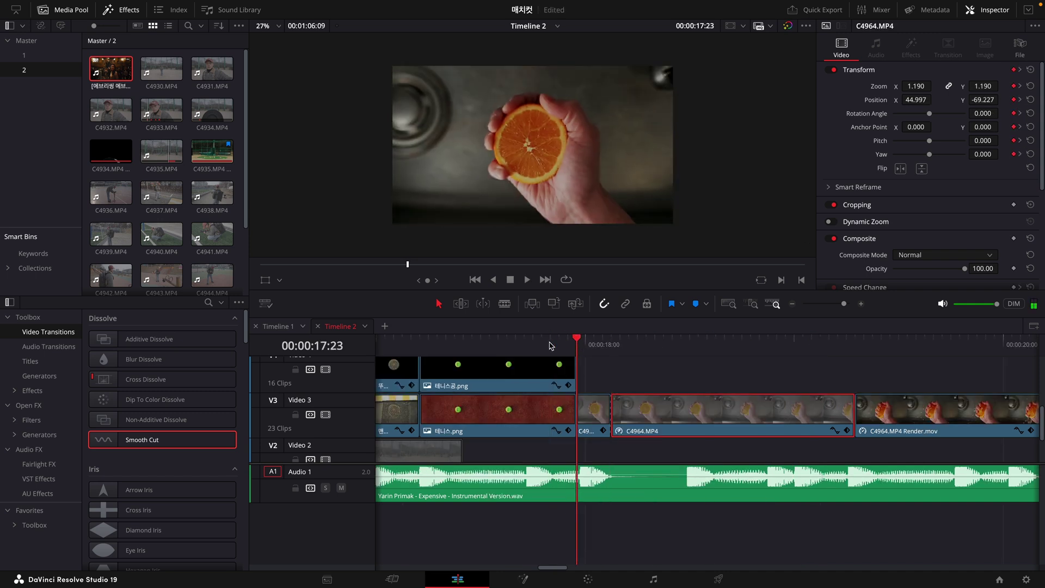
key("Left")
key("Right")
key("Left")
key("Right")
Step: Play the manhole cover shot from 00:00:16:10 and inspect the cut from the tennis ball to the orange at 00:00:17:23
scroll(573, 365, "down", 2)
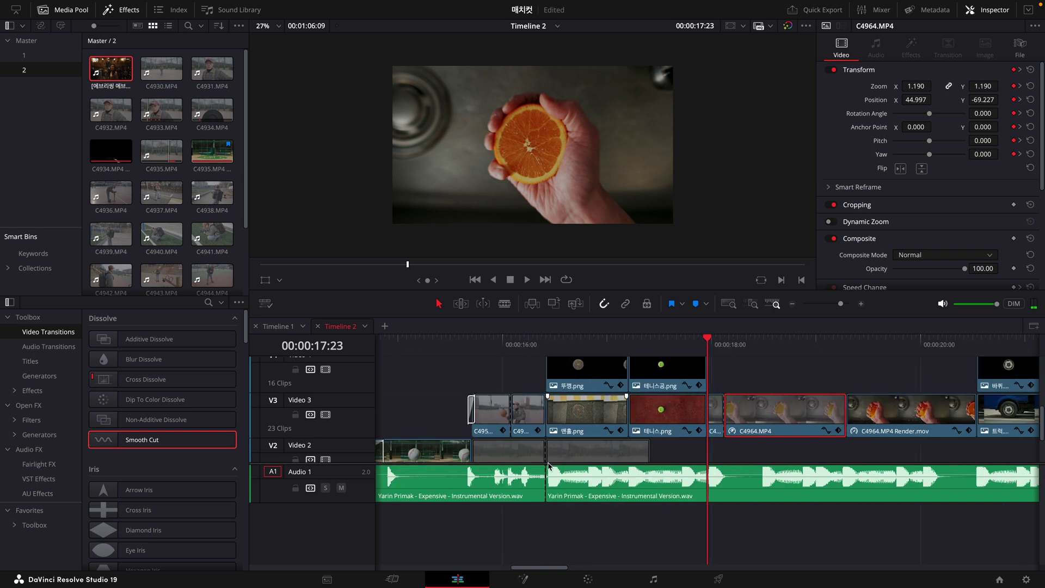
left_click(548, 349)
key("space")
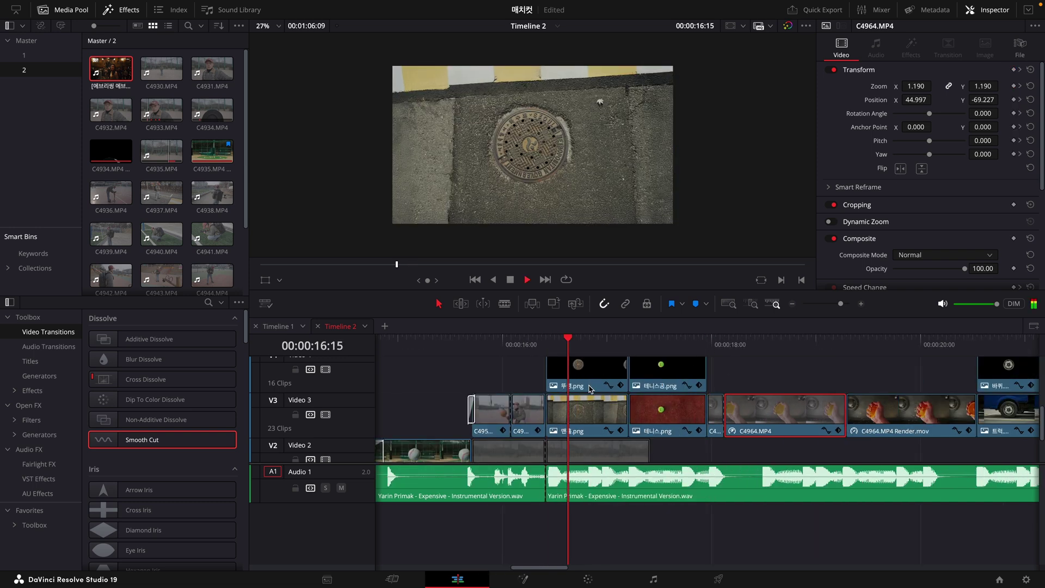
left_click(706, 347)
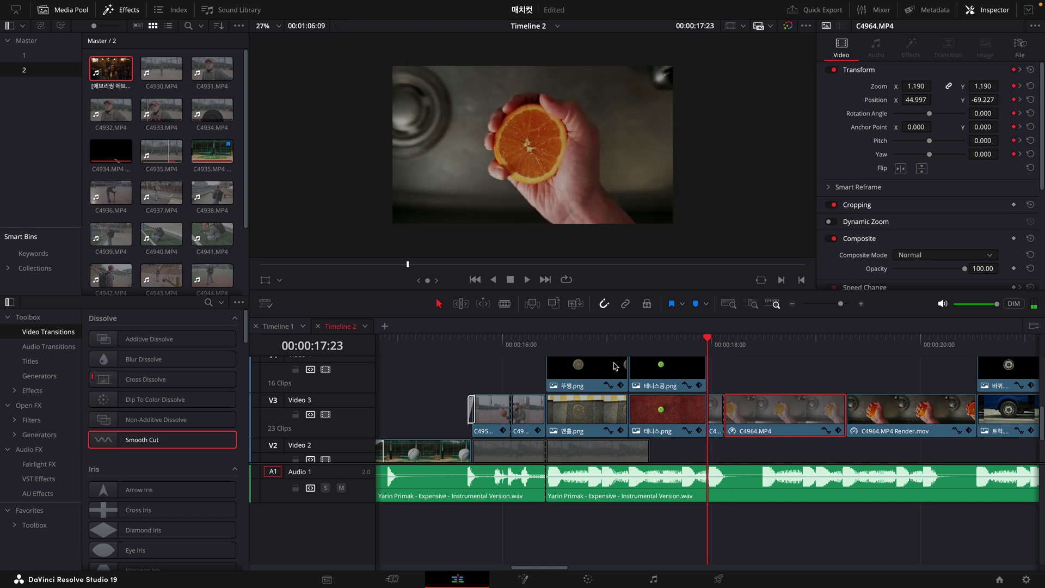
left_click(689, 376)
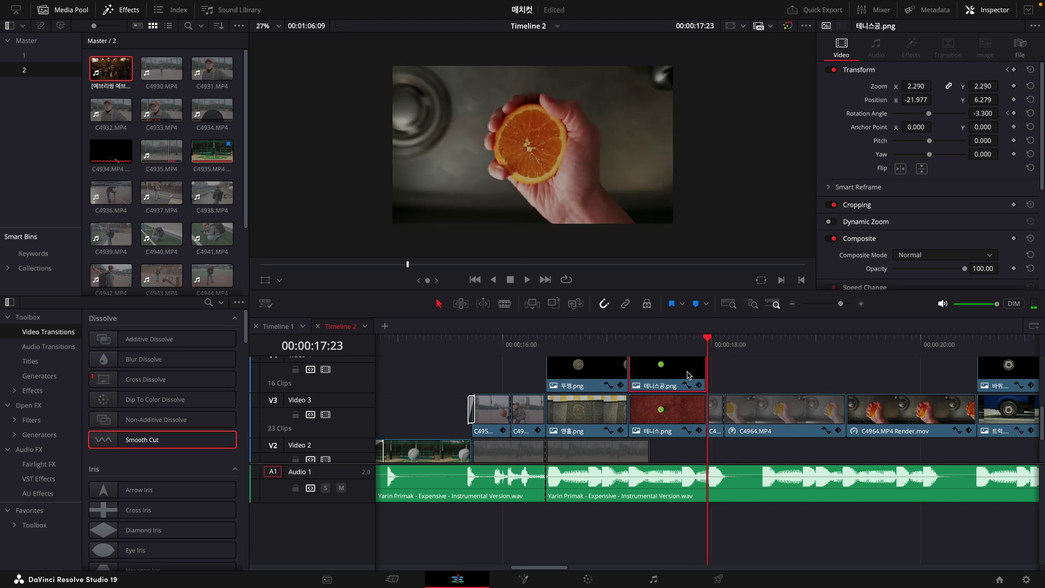
left_click(776, 382)
scroll(736, 375, "up", 3)
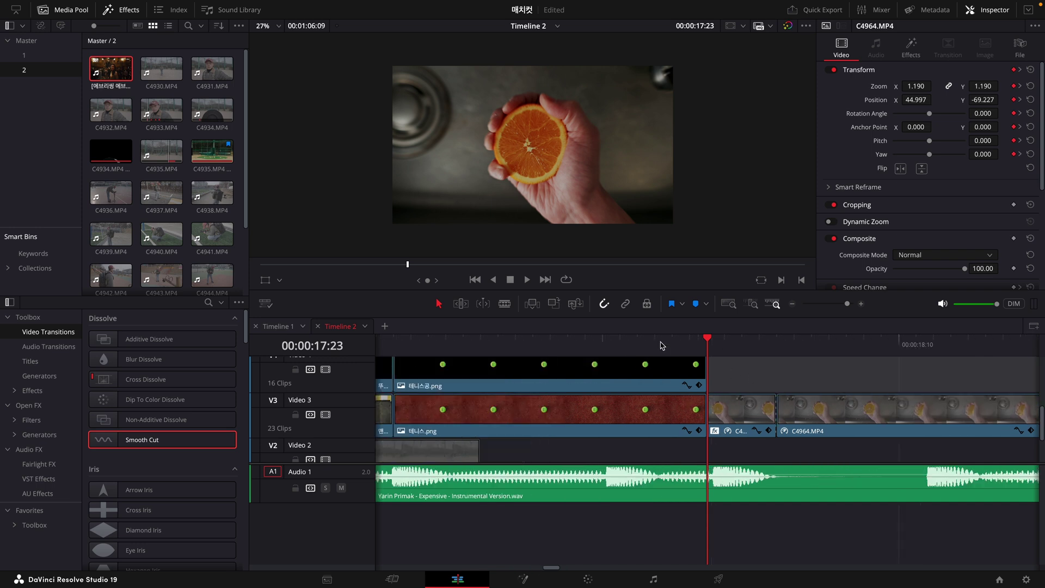
Step: Scrub back to the manhole cover clips and play them from 00:00:16:10 to examine their rotation
key("super+minus")
left_click_drag(678, 346, 442, 354)
key("super+minus")
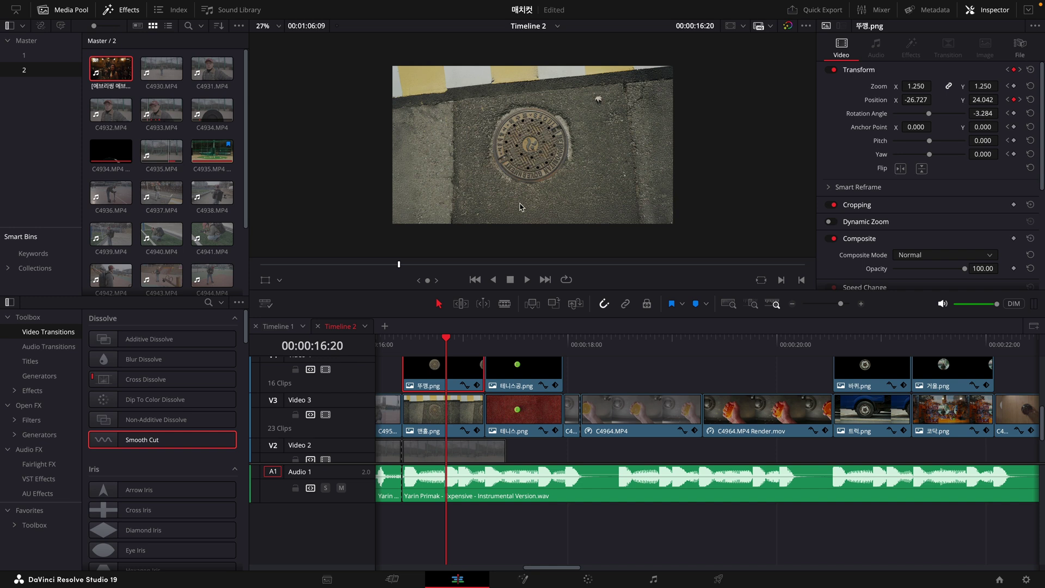
left_click(403, 347)
key("space")
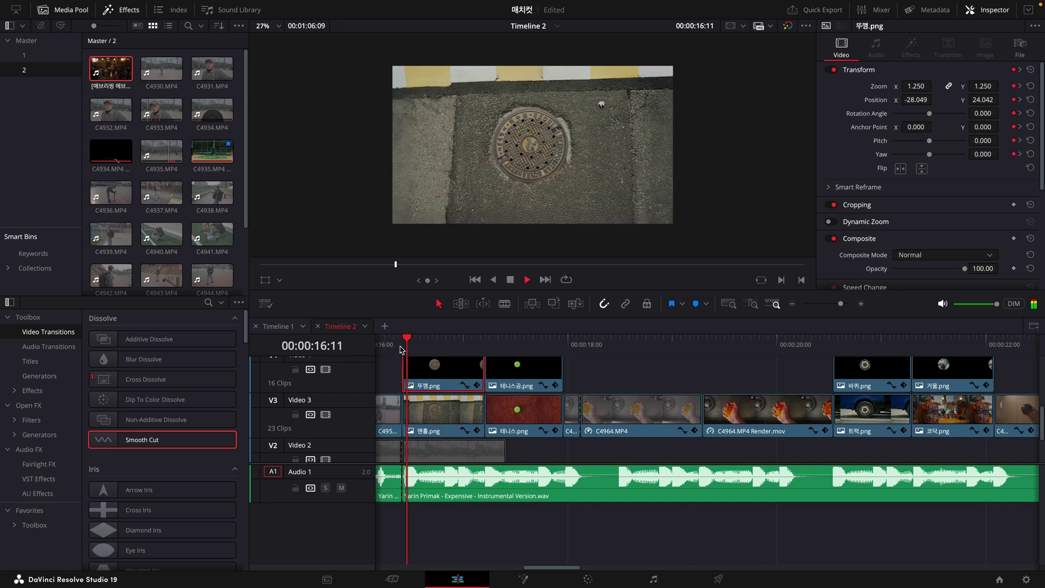
key("k")
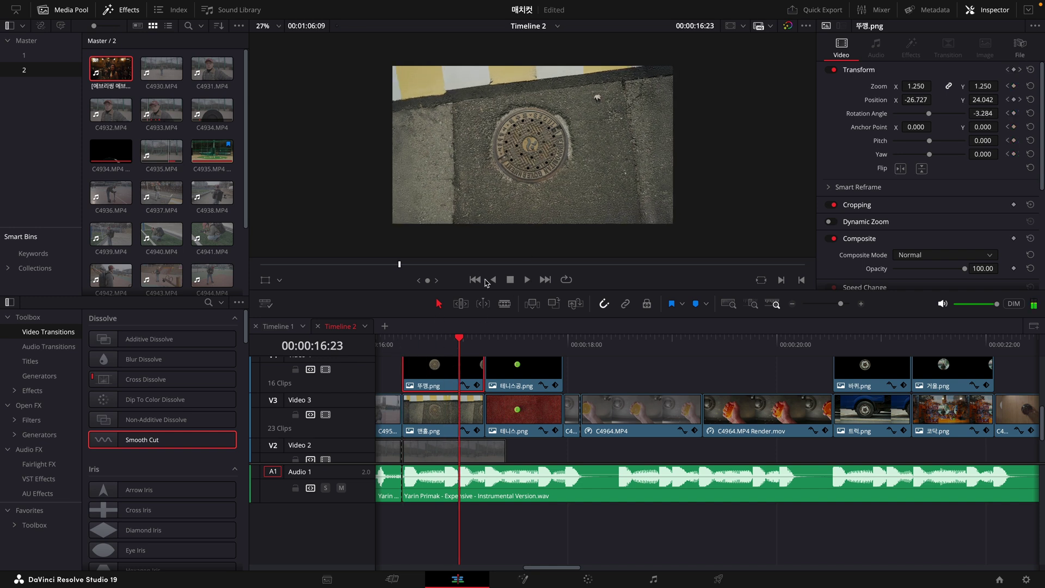
key("space")
key("space")
Step: Play the 테니스.png clip from 00:00:17:05 and replay the manhole cover rotation from 00:00:16:10
key("Up")
left_click(528, 420)
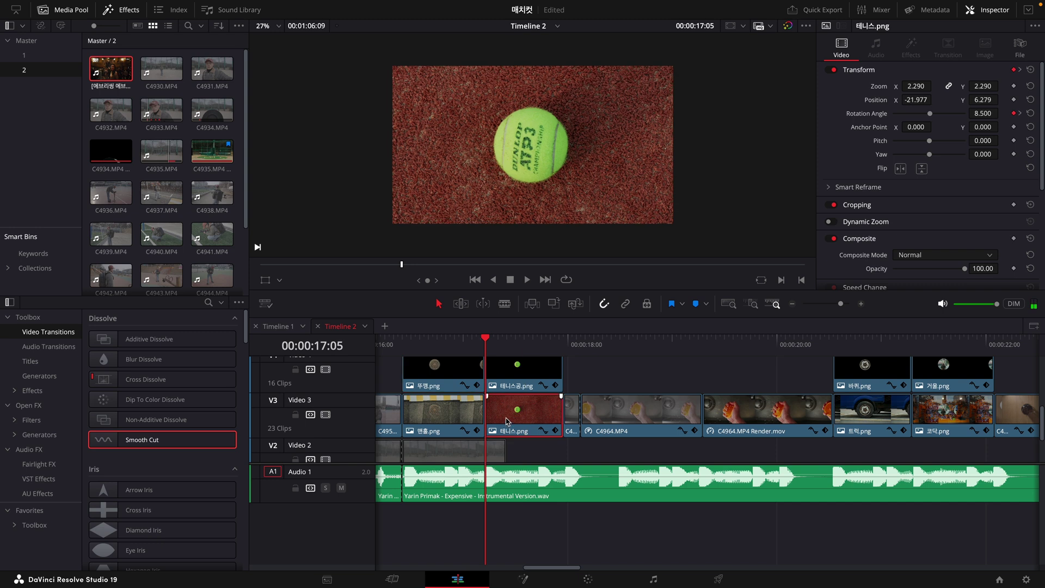
key("l")
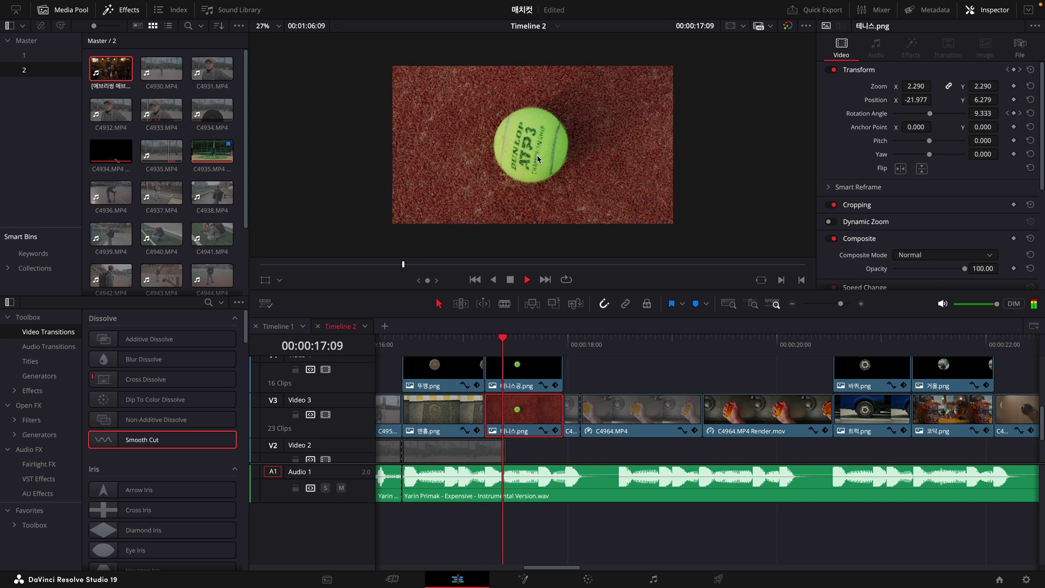
key("Up")
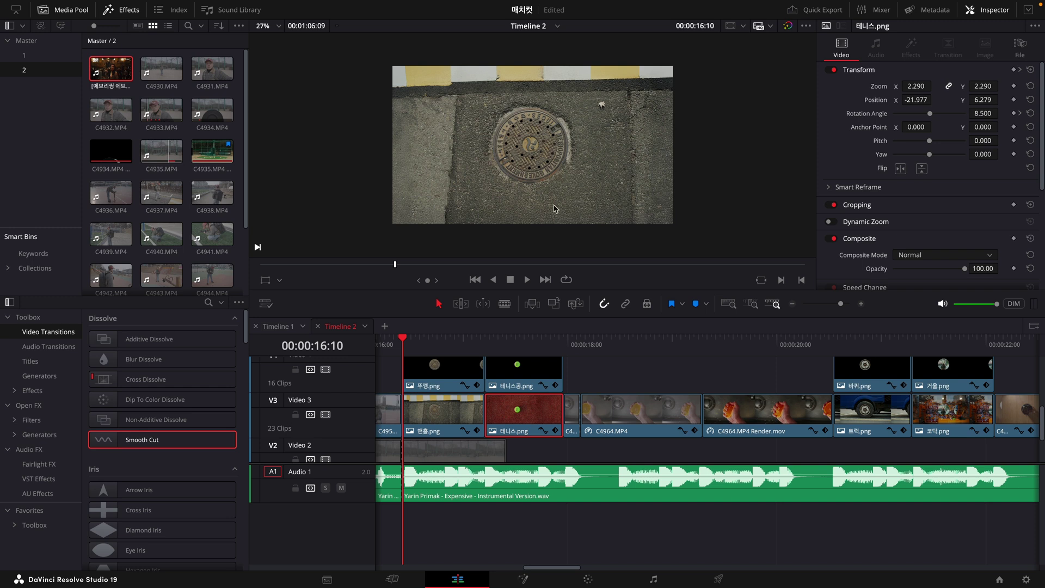
key("space")
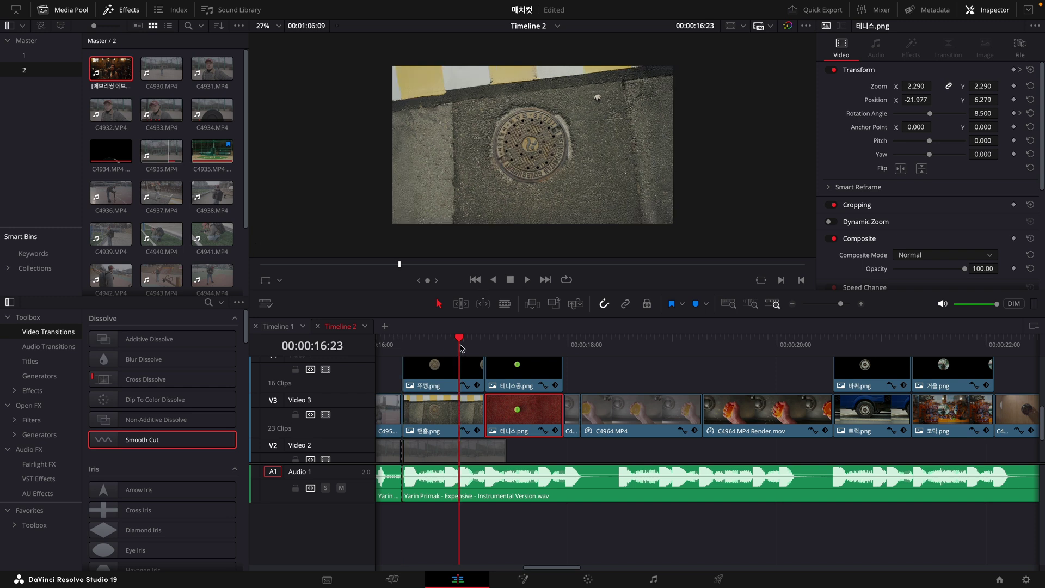
key("space")
Step: Go to the coffee cup cut at 00:00:24:15 and play the montage of circular objects and signs that follows
key("super+equal")
mouse_move(598, 344)
left_mouse_down()
mouse_move(518, 344)
mouse_move(587, 348)
left_mouse_up()
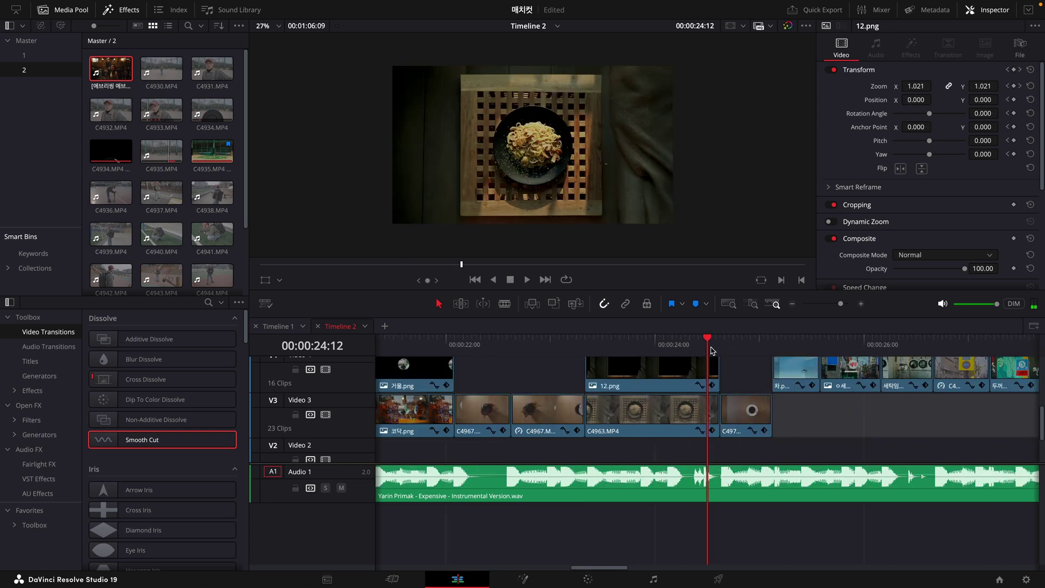
left_click(721, 349)
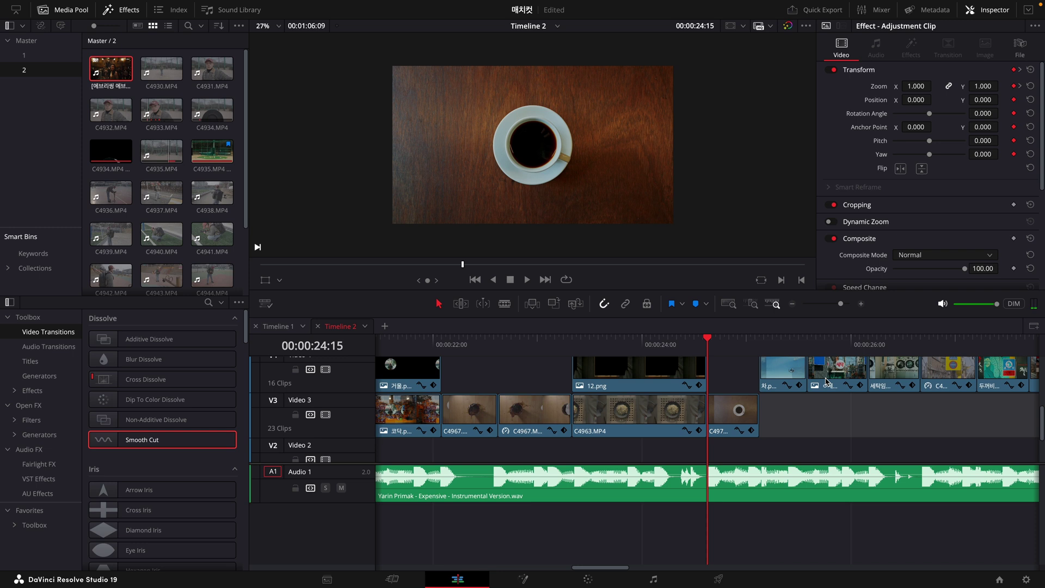
scroll(735, 376, "down", 2)
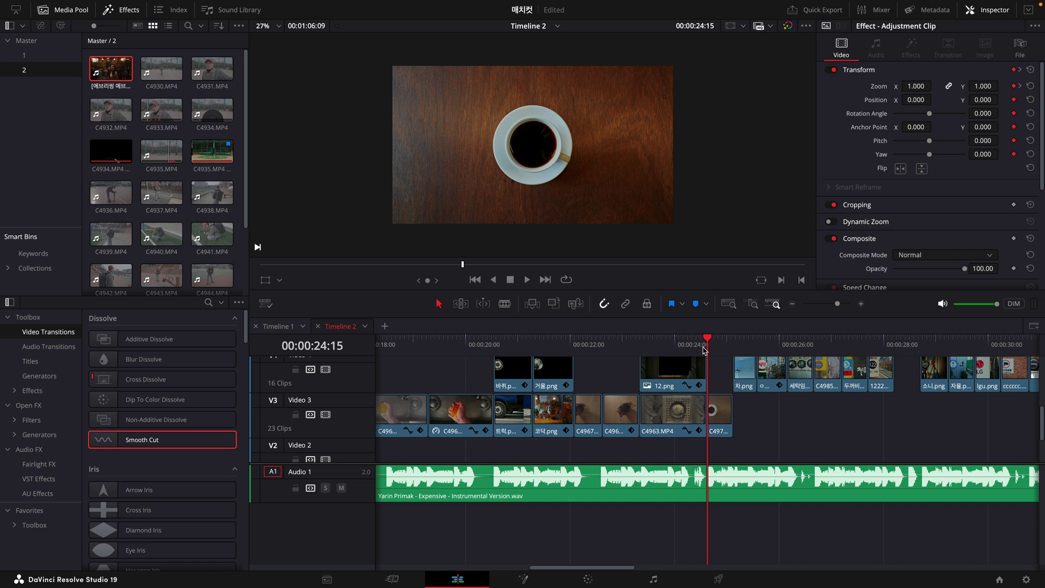
key("space")
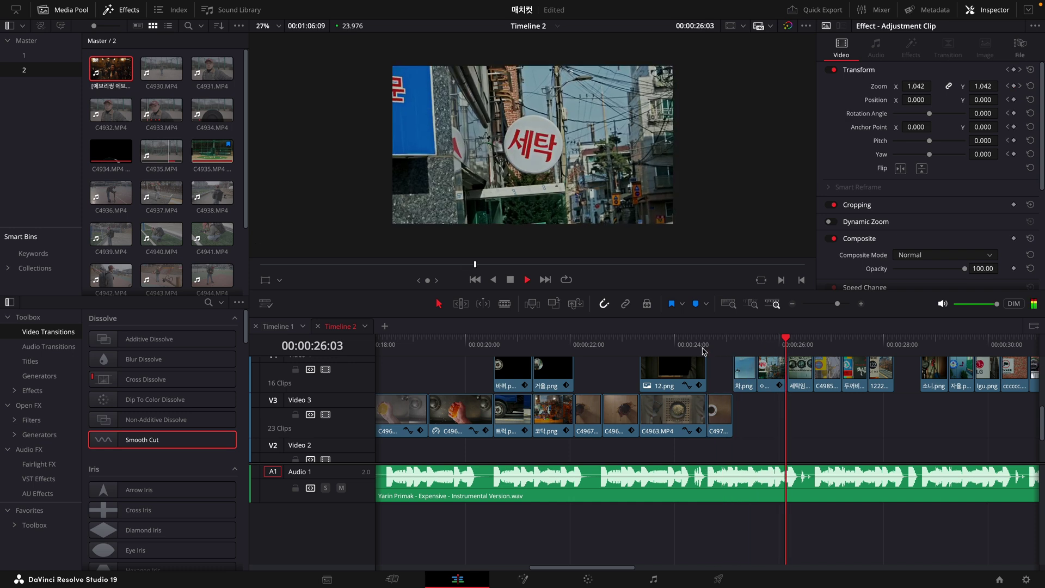
key("super+minus")
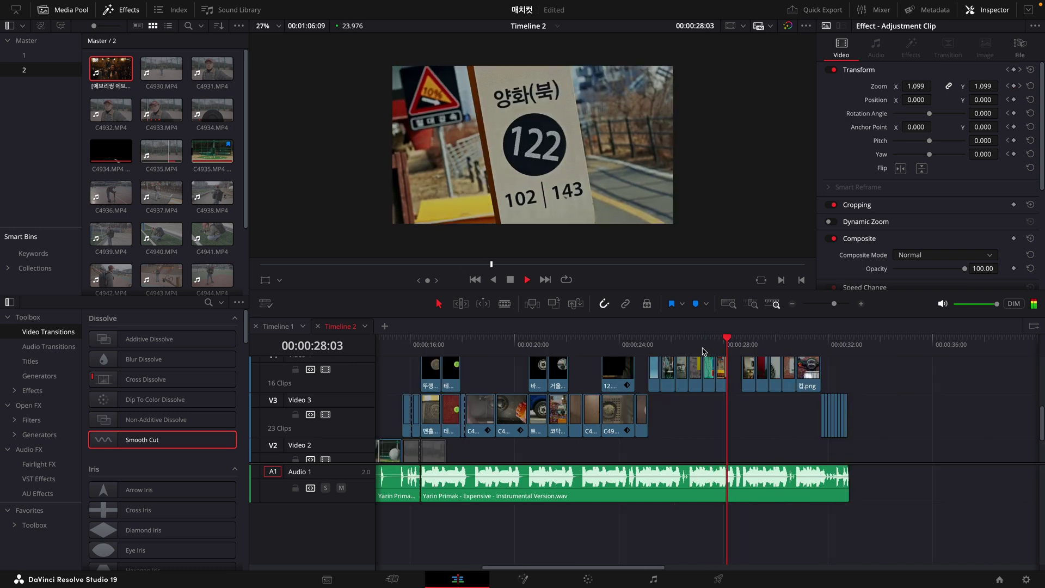
key("space")
Step: Return to the coffee cup at 00:00:24:22 and replay the laundry and street sign shots up to 00:00:28:01
key("super+equal")
left_click(511, 344)
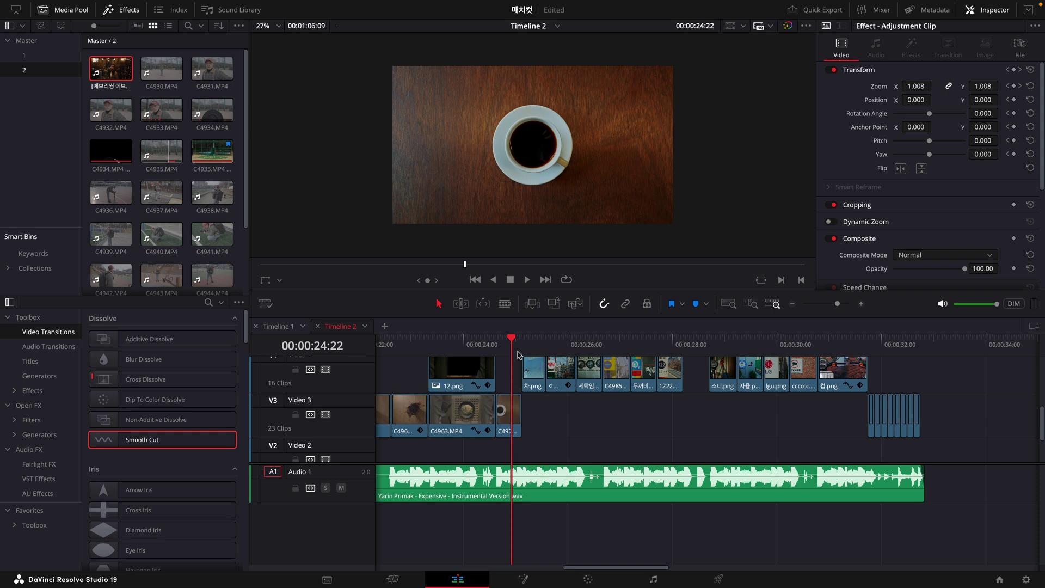
left_click(639, 352)
key("space")
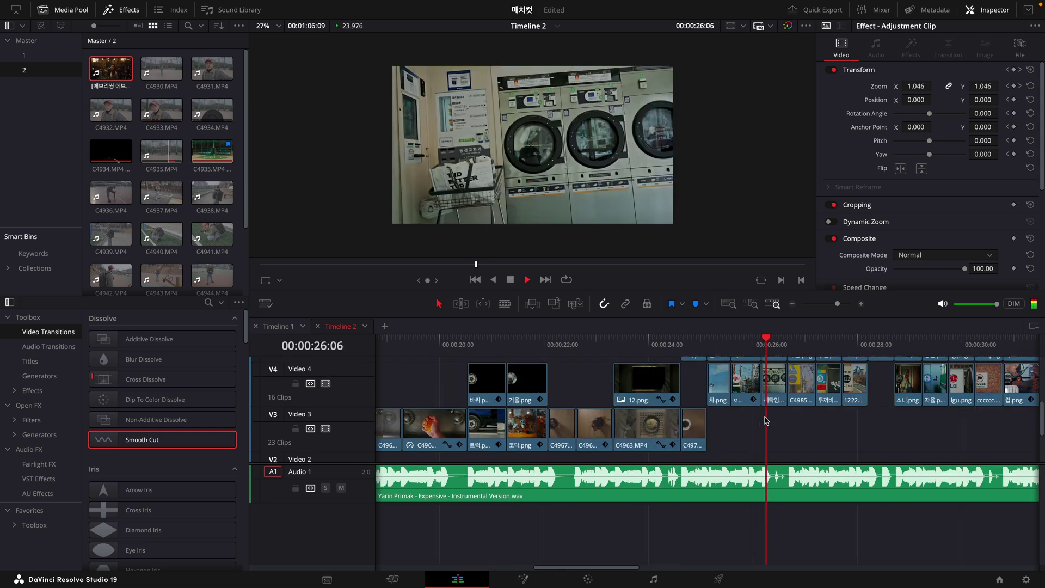
key("space")
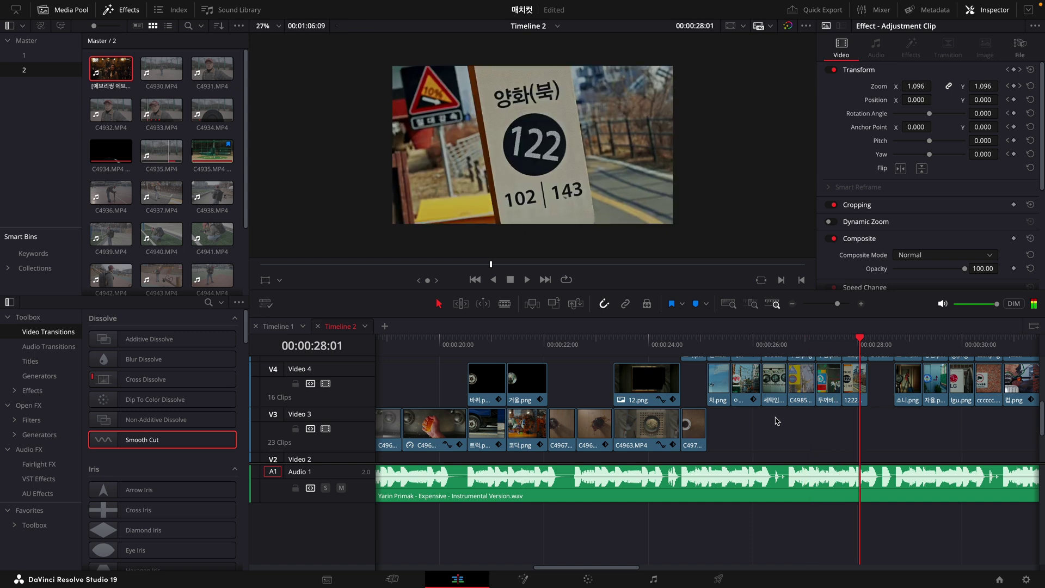
Step: Examine the Zoom keyframes at the start and end of the first Adjustment Clip on Video 7 and play the montage beneath it
key("super+equal")
scroll(776, 421, "up", 4)
key("super+minus")
scroll(760, 415, "down", 3)
scroll(737, 405, "up", 3)
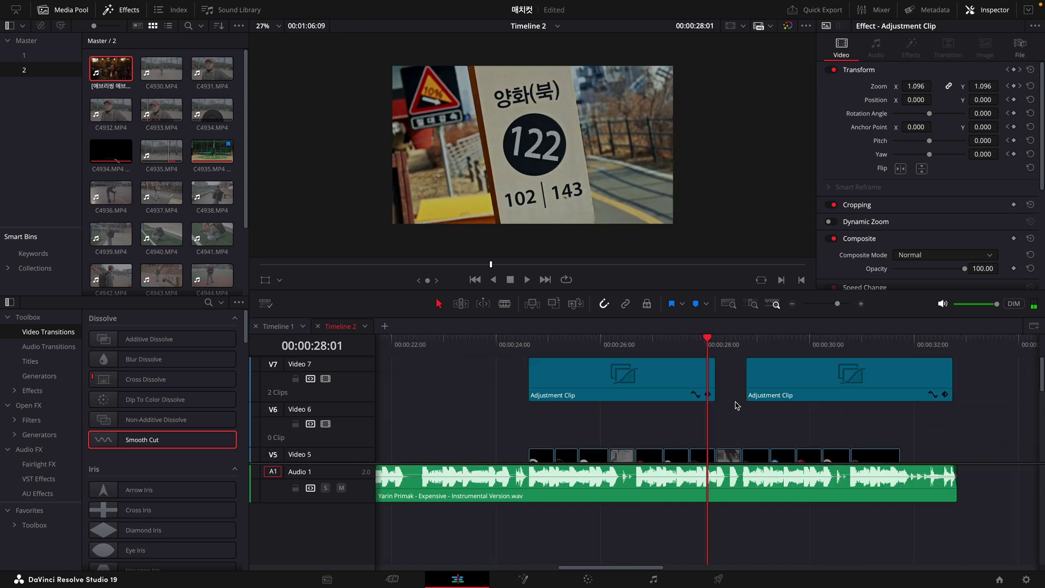
left_click(602, 369)
left_click(530, 345)
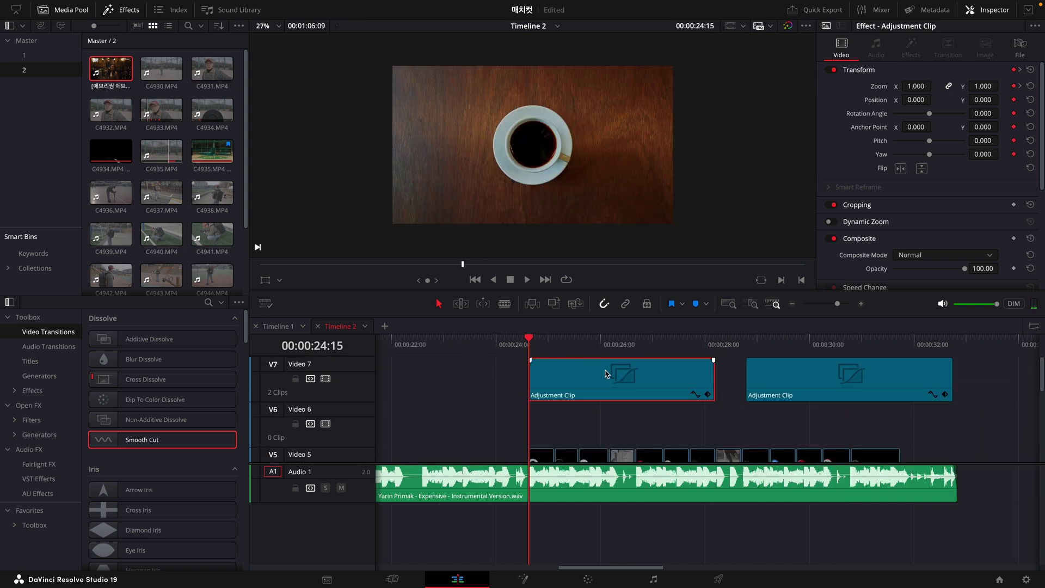
left_click(706, 344)
mouse_move(528, 345)
left_mouse_down()
mouse_move(733, 348)
mouse_move(528, 352)
left_mouse_up()
key("space")
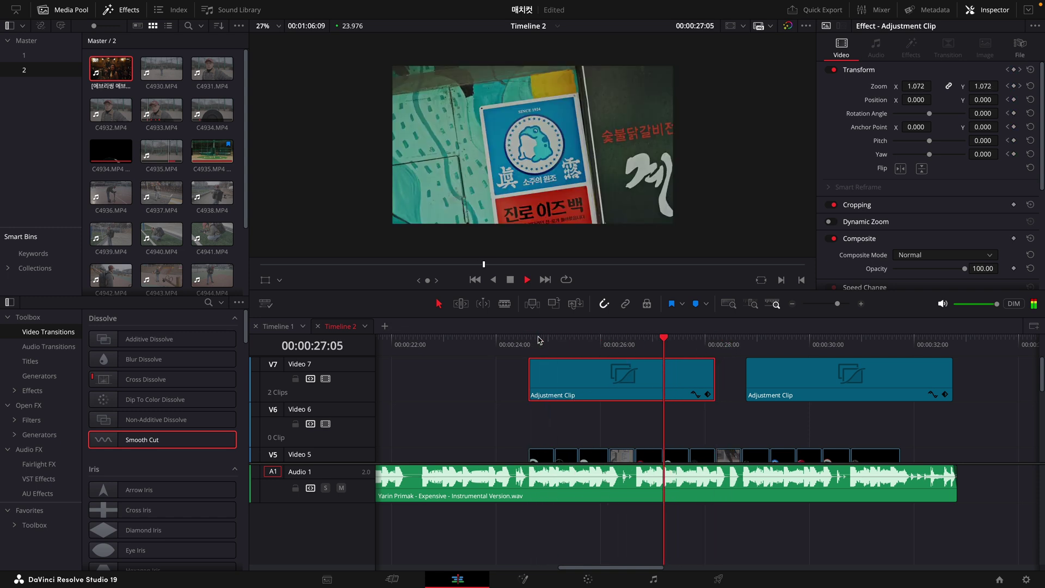
Step: Show the first Adjustment Clip's Zoom X curve and set its end Zoom keyframe at 00:00:28:04 to 1.450
key("space")
key("ctrl+equal")
key("ctrl+minus")
left_click(676, 343)
left_click(683, 395)
key("ctrl+equal")
left_click_drag(765, 344, 756, 341)
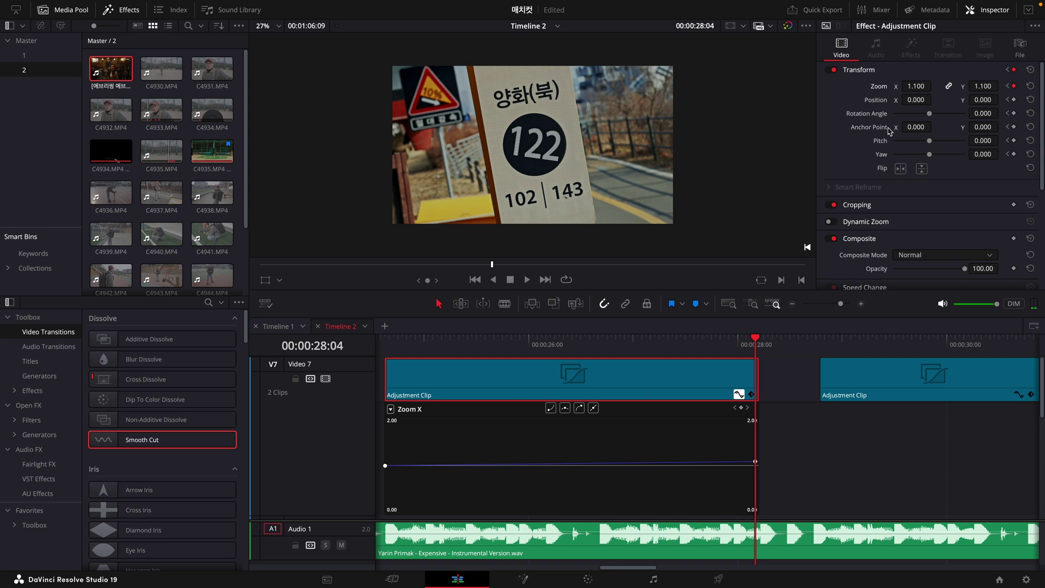
left_click_drag(917, 88, 935, 87)
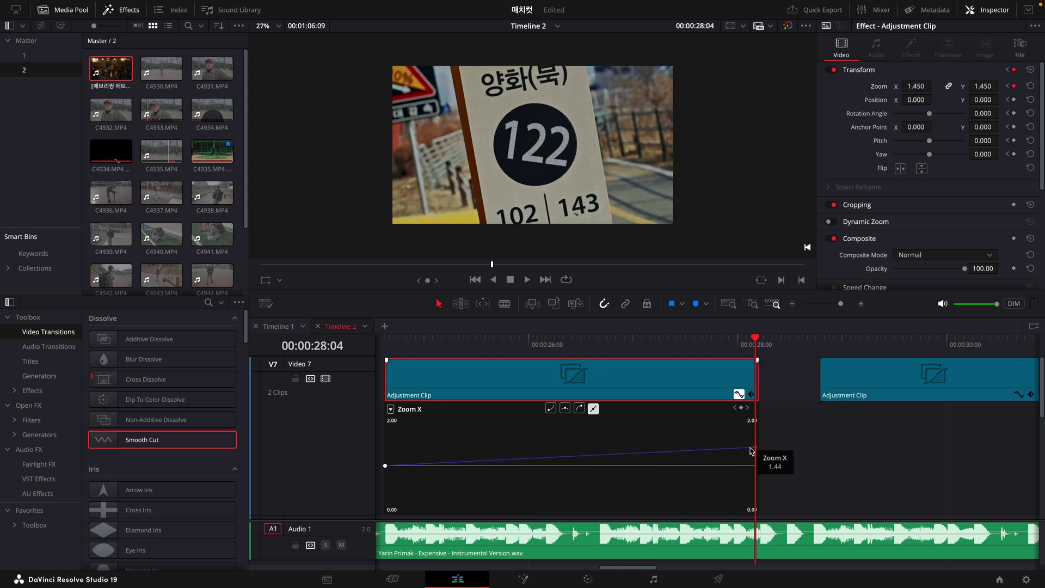
Step: Smooth the Zoom X curve into its end keyframe and play the first Adjustment Clip from its start
left_click(567, 412)
key("super+minus")
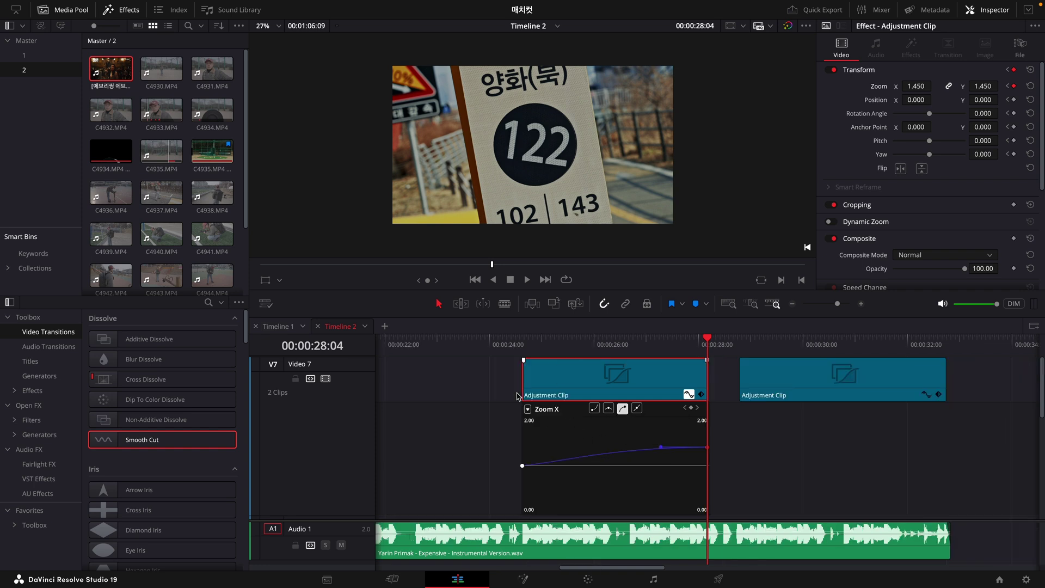
left_click(526, 344)
key("space")
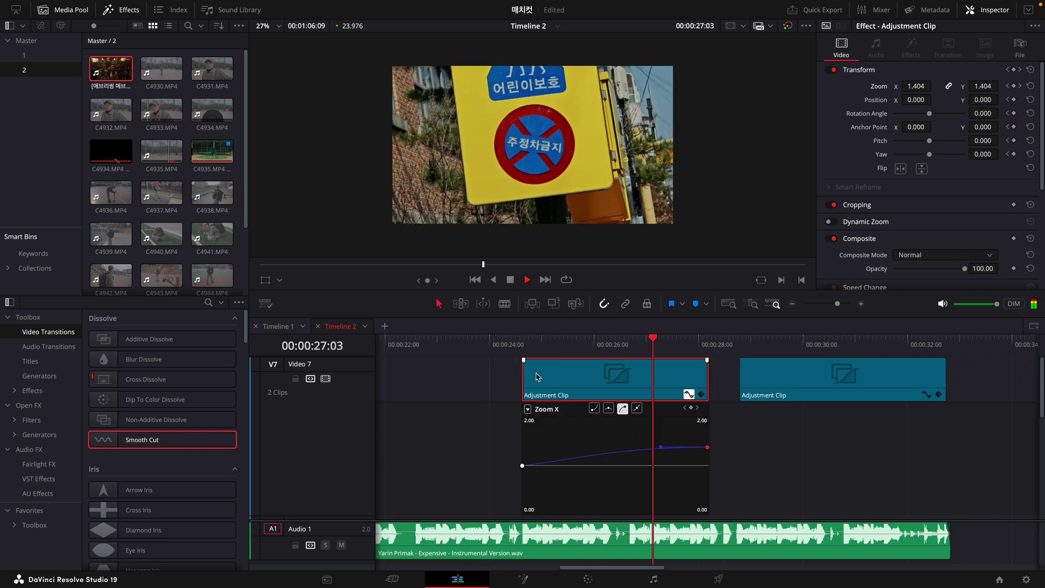
Step: Finish reviewing the zoom across the last sign shots and close the first Adjustment Clip's Zoom X curve
key("space")
key("Up")
key("Up")
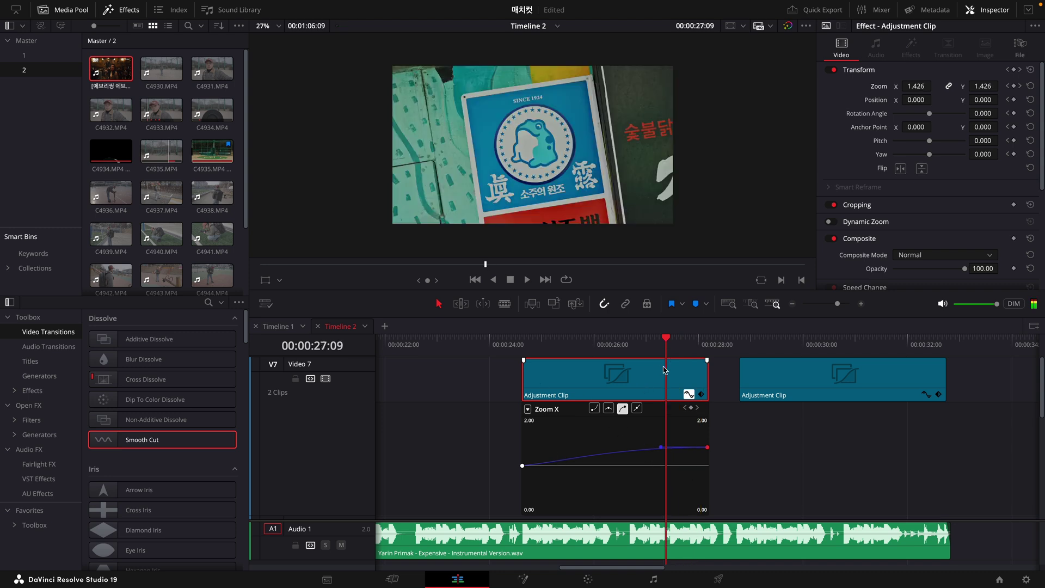
left_click(706, 348)
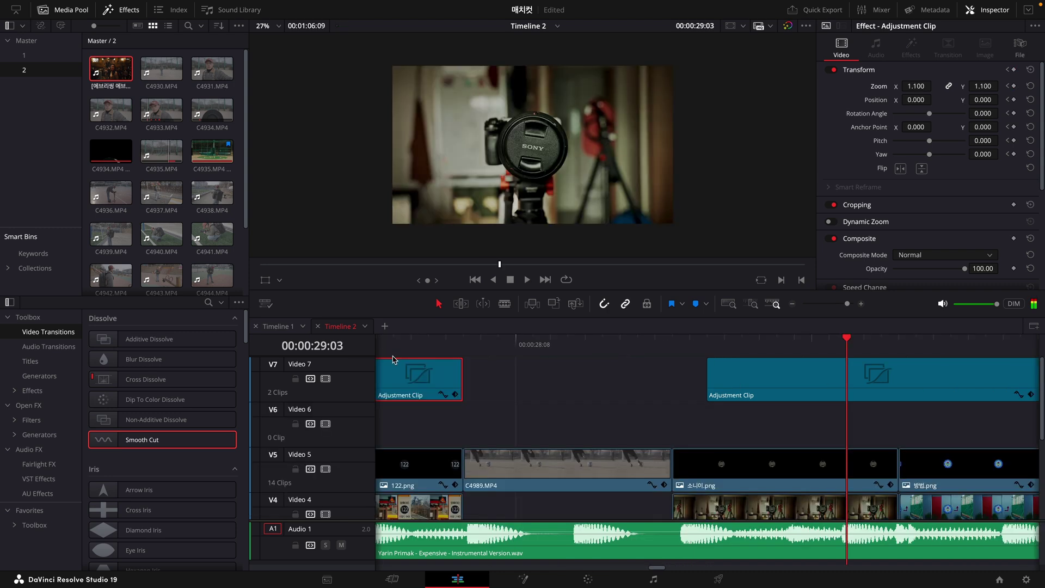
Step: Play the soccer kick clip C4989.MP4 from the end of the first Adjustment Clip and replay its kick
left_click(429, 347)
key("space")
left_click(459, 349)
key("space")
left_click(459, 348)
key("space")
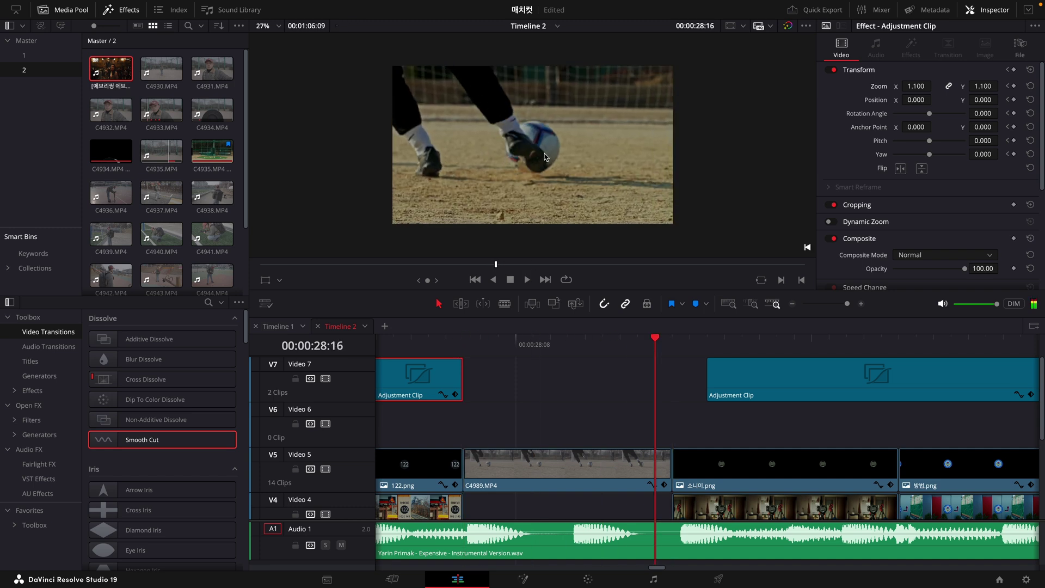
Step: Find the rotating baseball Compound Clip 2 on Video 2 and copy it
key("space")
scroll(590, 383, "down", 2)
key("super+minus")
key("super+minus")
key("super+minus")
key("super+minus")
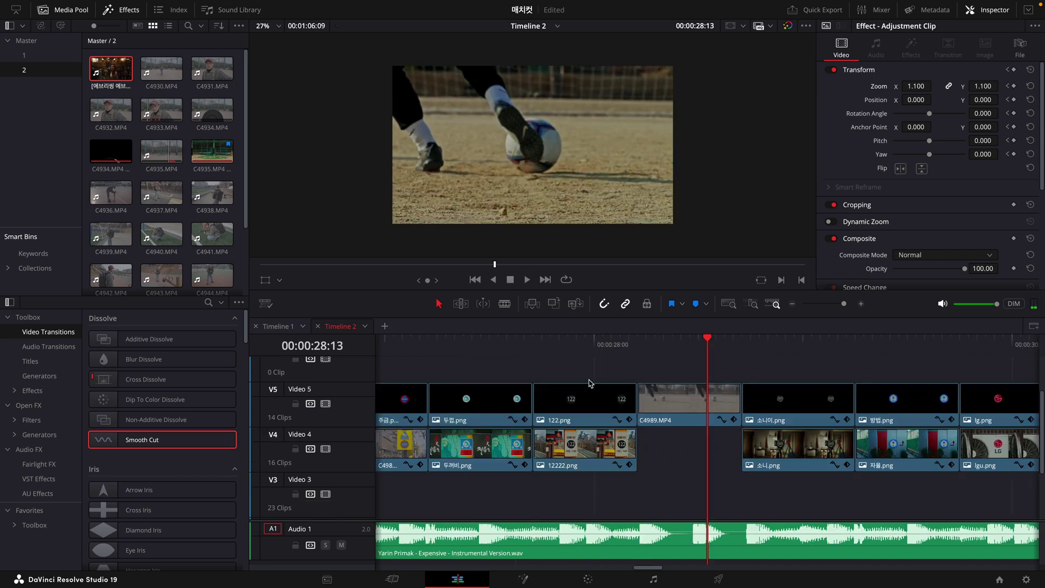
left_click(404, 352)
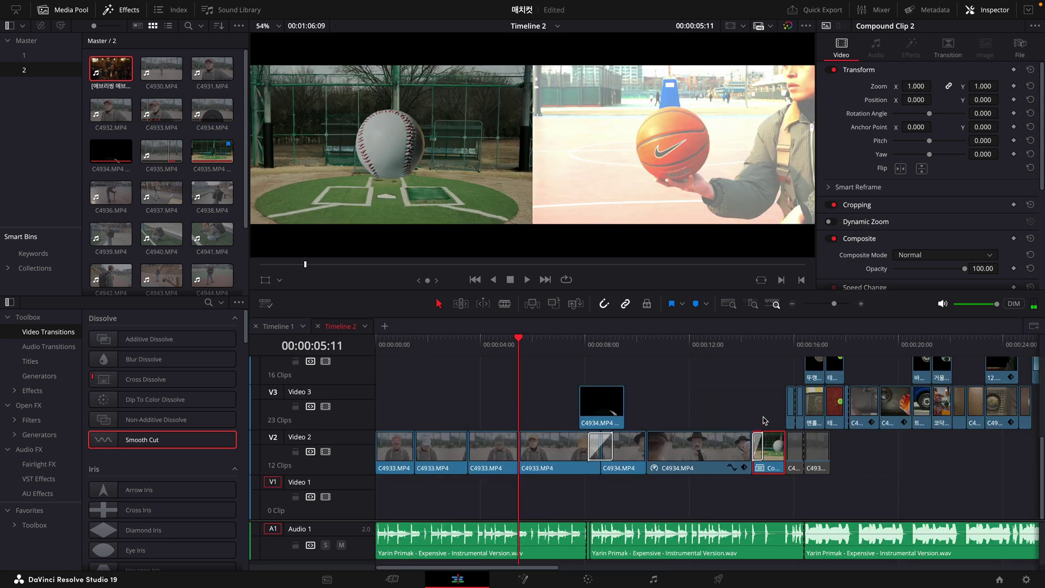
Step: Paste Compound Clip 2 onto Video 6 right after C4989.MP4 and disable the second Adjustment Clip on Video 7
key("super+minus")
key("super+minus")
left_click(529, 349)
key("super+equal")
key("super+equal")
key("super+equal")
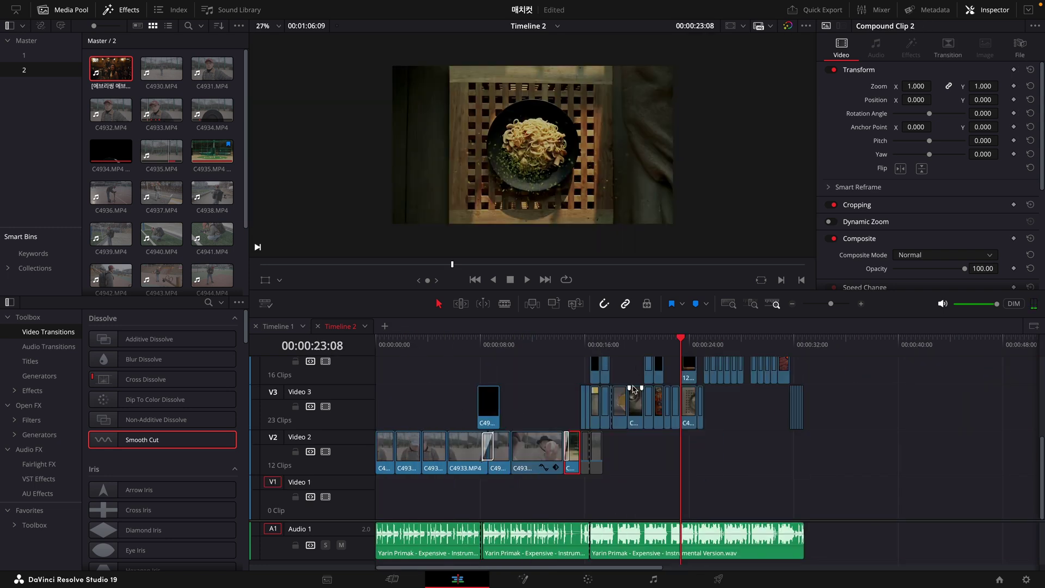
left_click(793, 364)
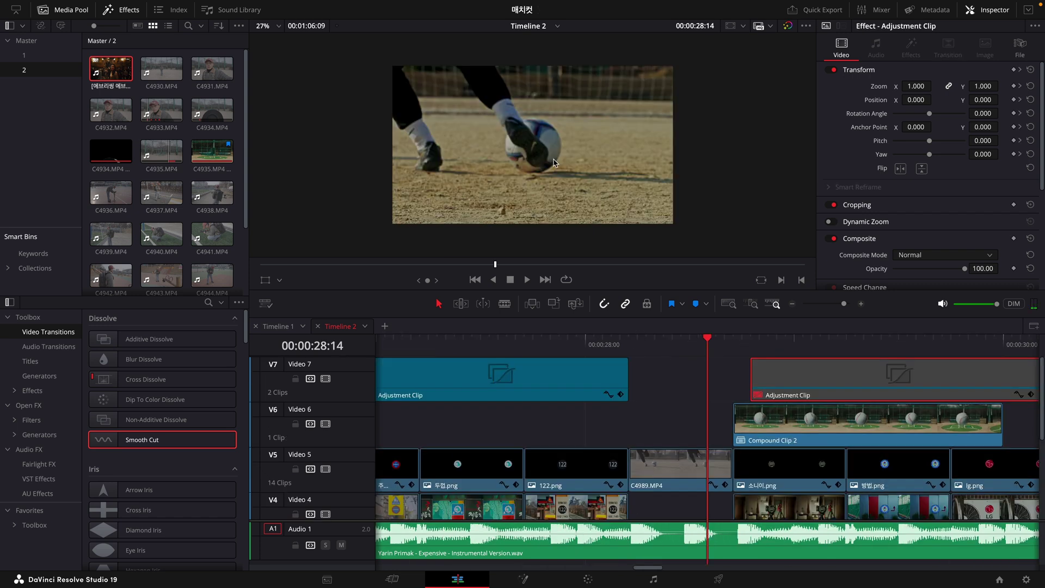
left_click(781, 419)
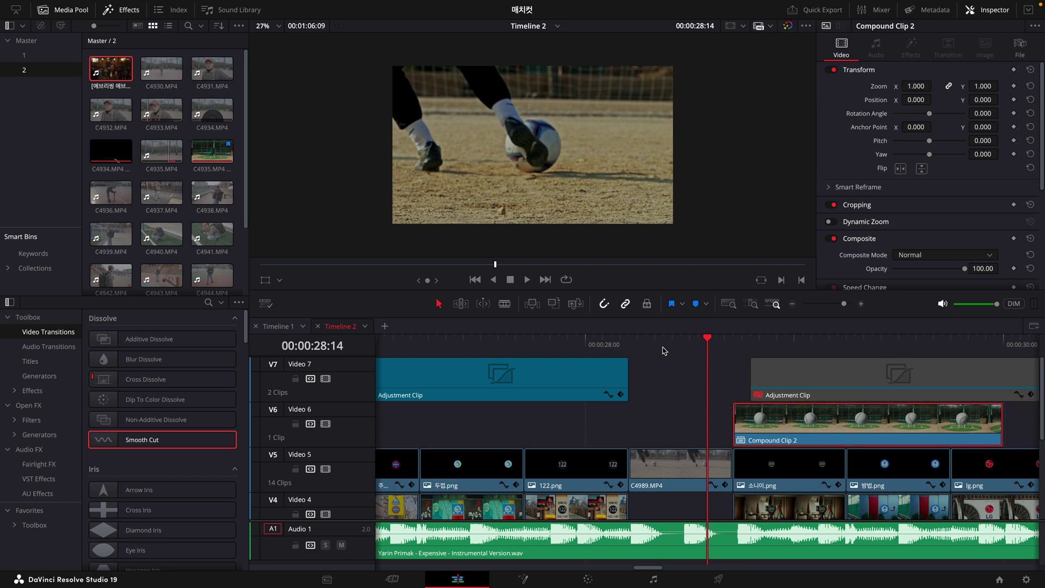
Step: Replay the match cut from the soccer kick in C4989.MP4 to the baseball in Compound Clip 2 on Video 6
left_click(629, 344)
key("space")
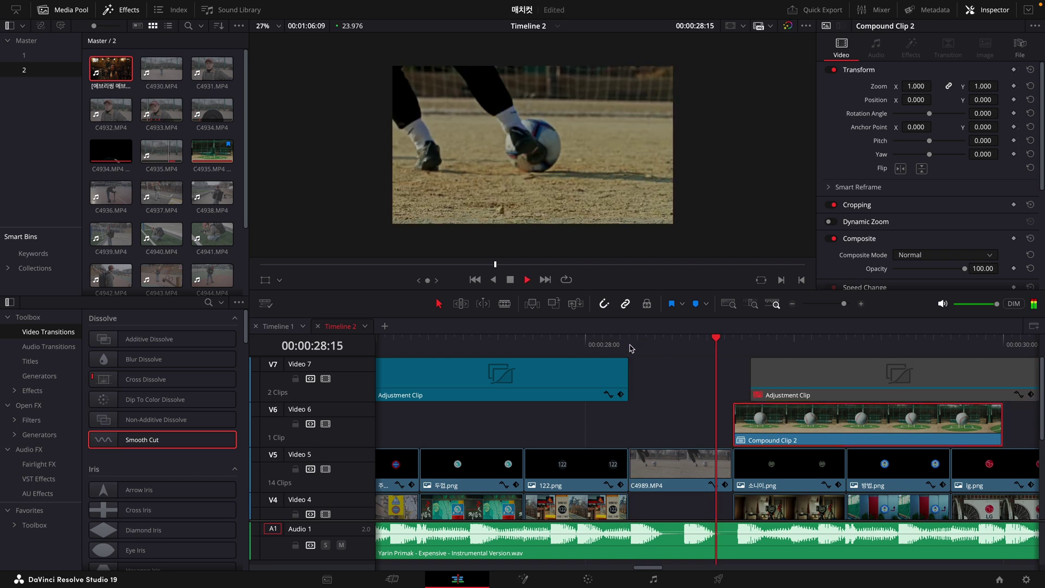
key("super+equal")
key("super+minus")
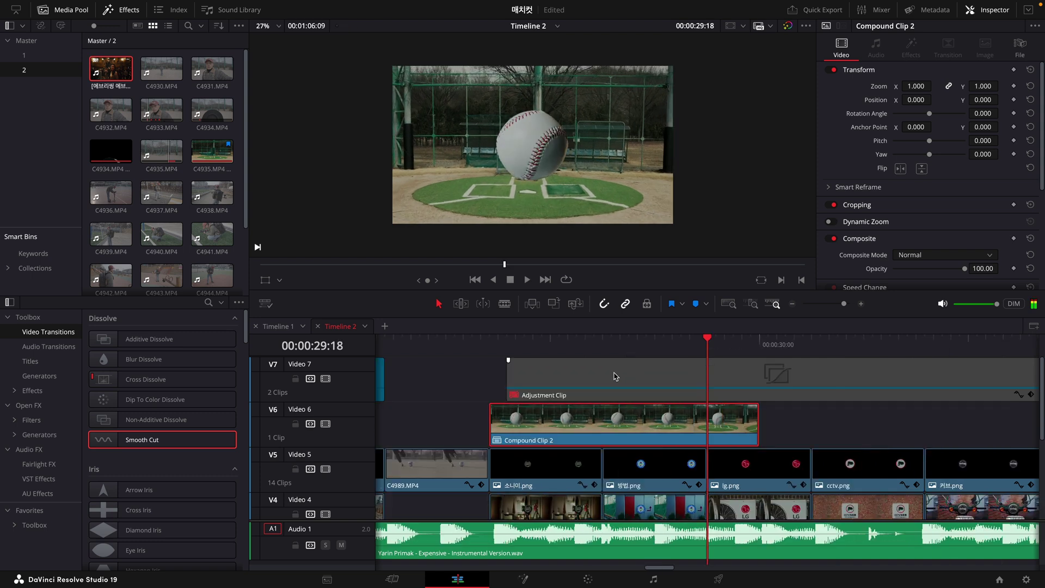
key("super+minus")
left_click(547, 350)
key("space")
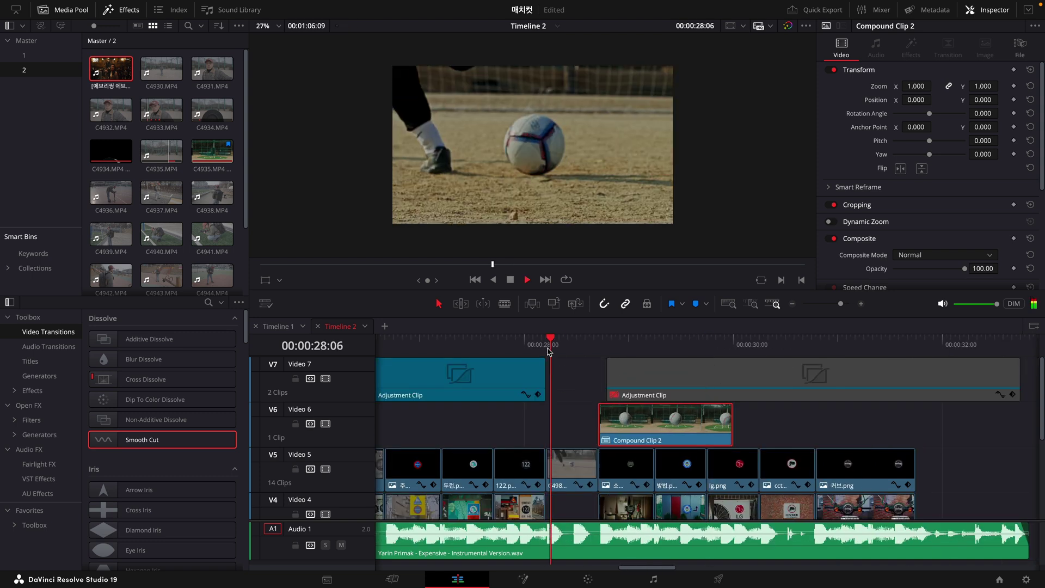
key("space")
key("super+equal")
left_click(551, 350)
mouse_move(563, 345)
left_mouse_down()
mouse_move(576, 346)
mouse_move(567, 346)
left_mouse_up()
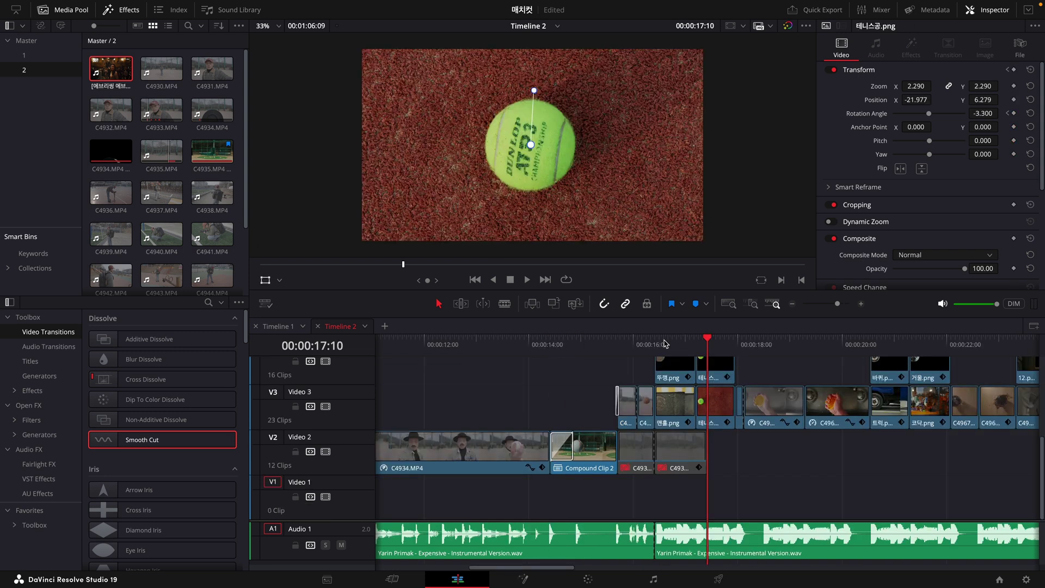
Step: Step through the tennis ball, manhole, basketball and orange shots and return to the basketball at 00:00:15:18
scroll(664, 343, "up", 2)
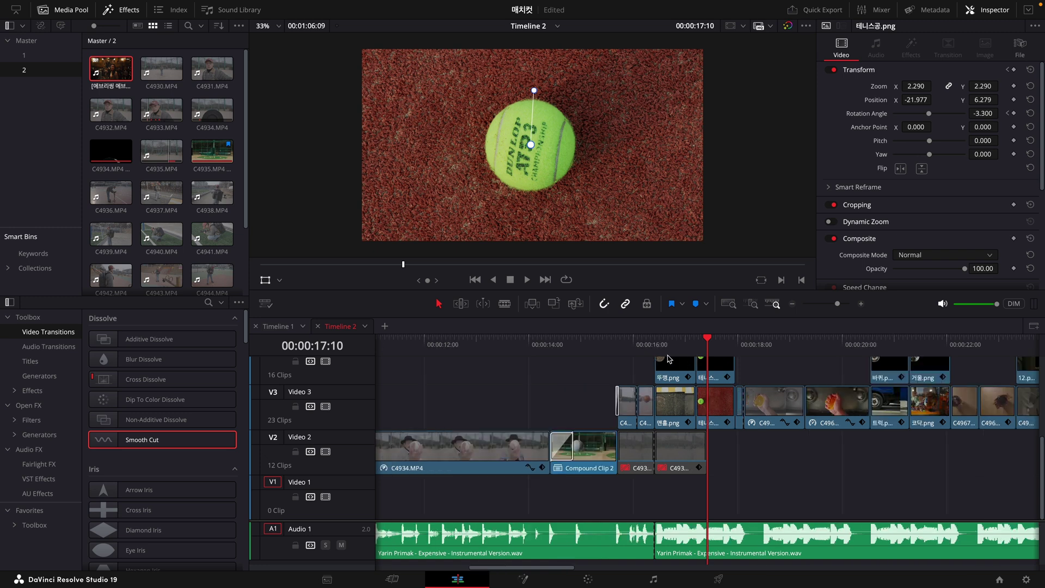
key("shift+Left")
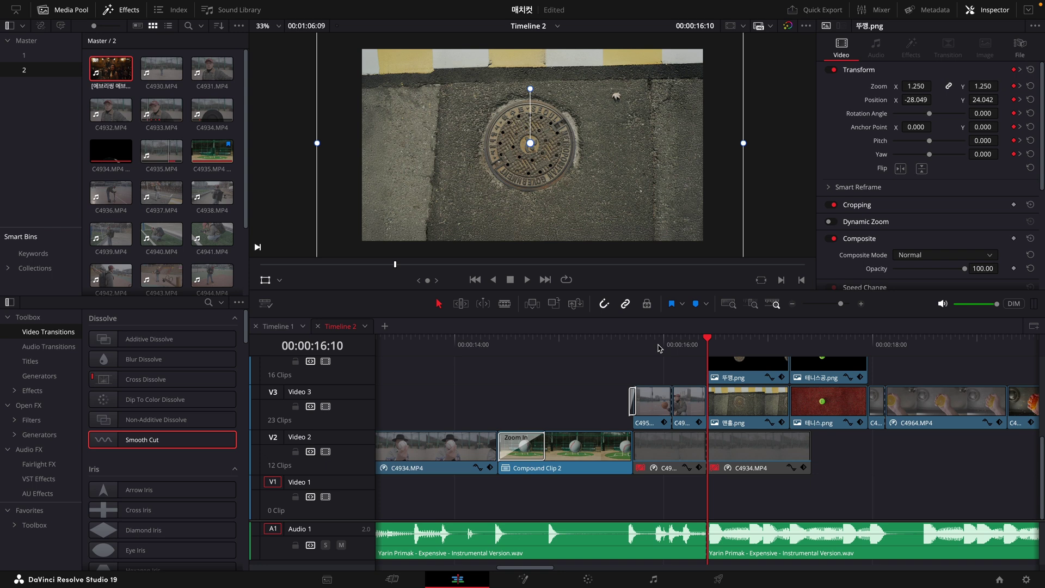
left_click(672, 347)
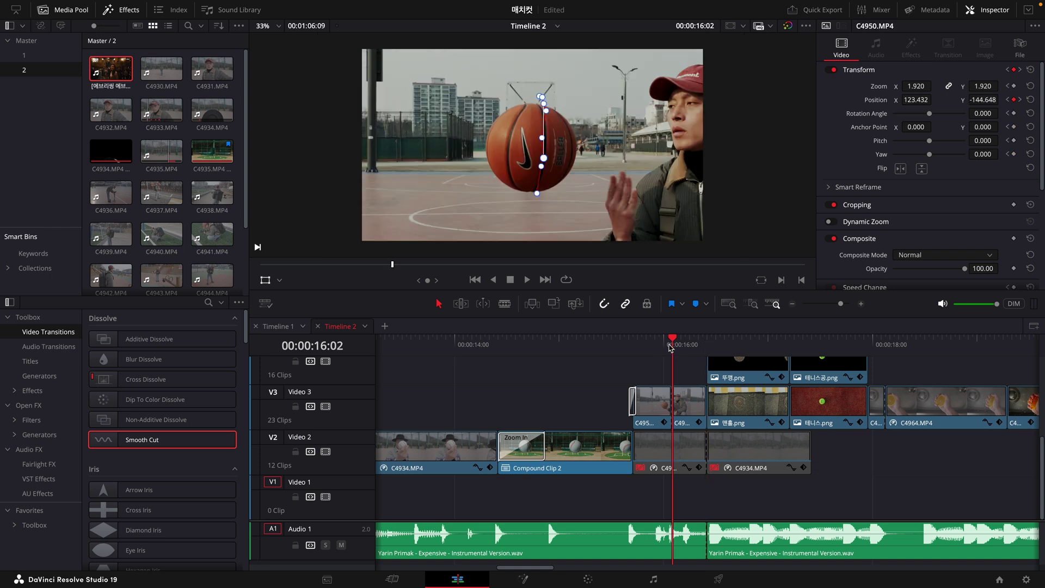
key("ctrl+minus")
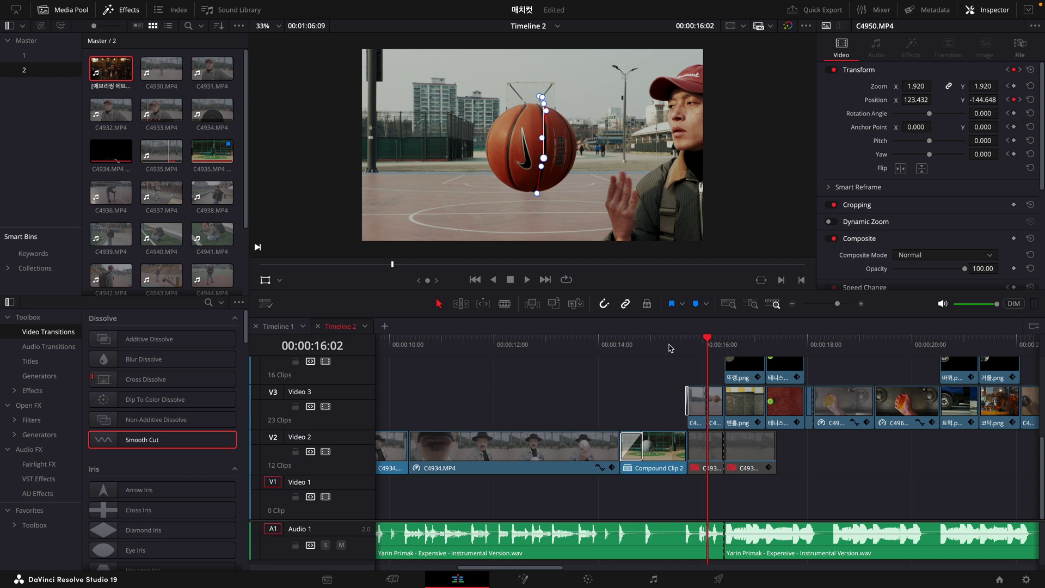
key("ctrl+minus")
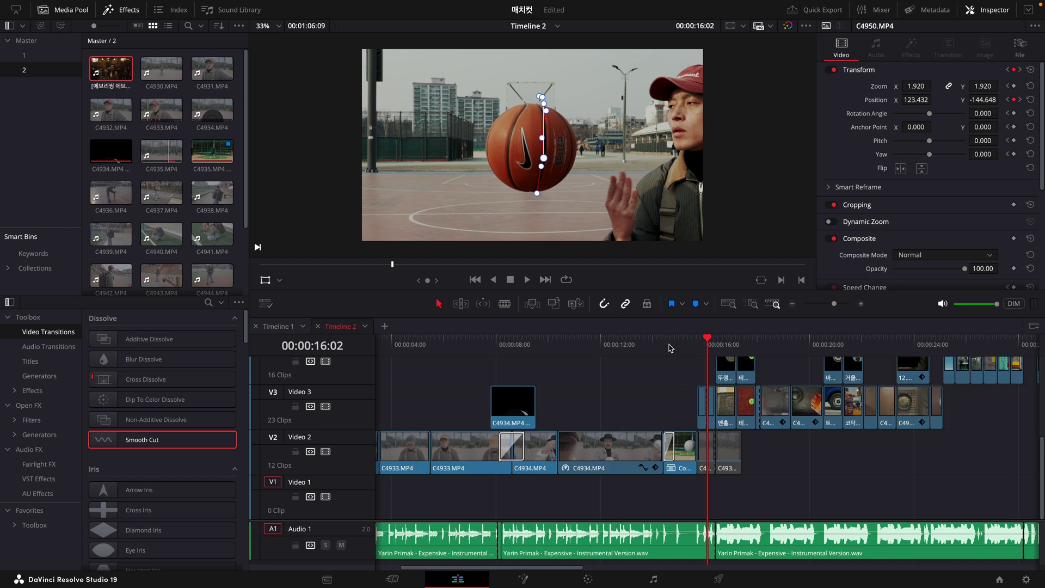
key("Down")
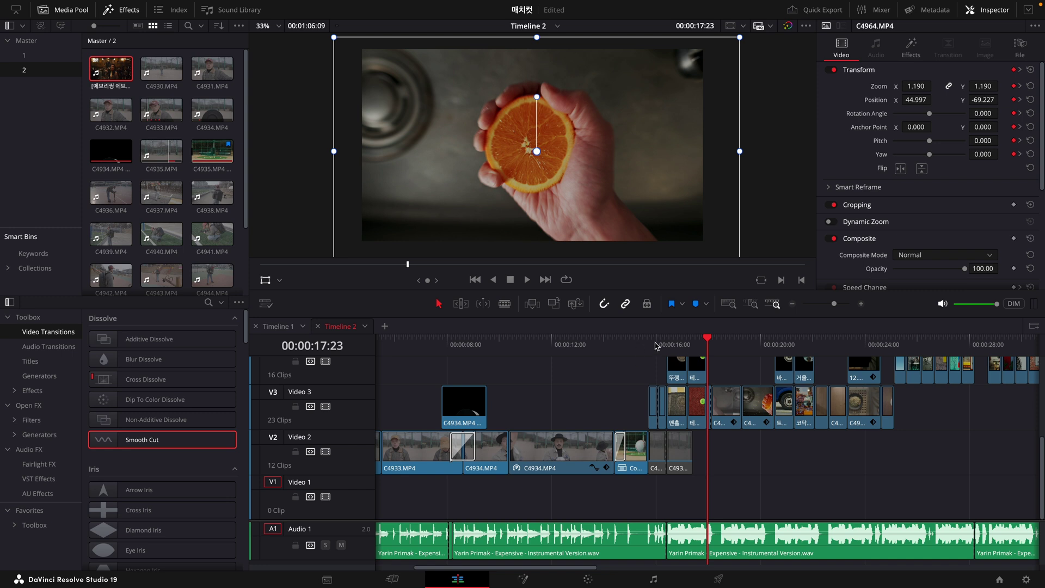
left_click(651, 344)
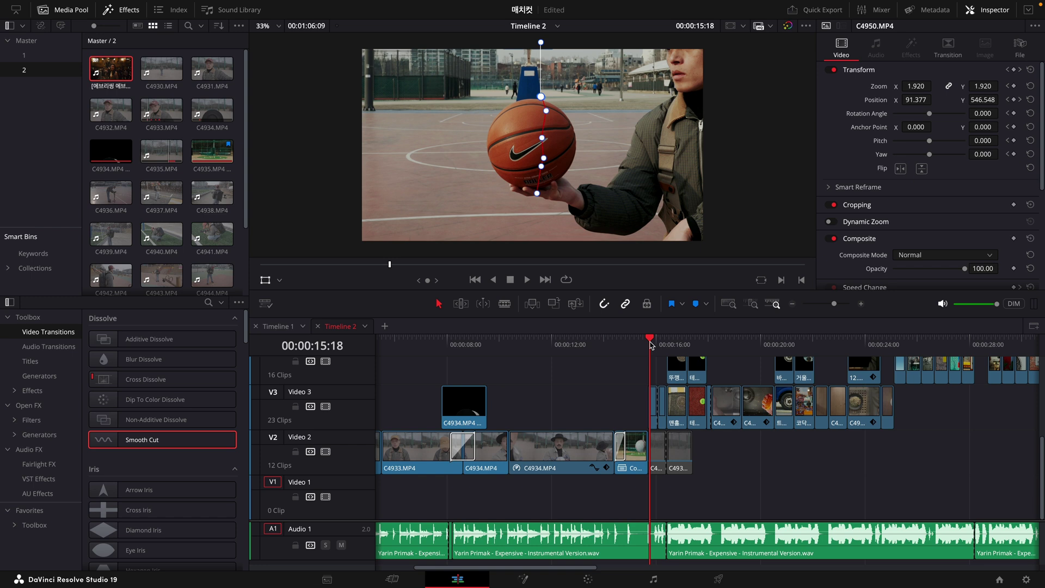